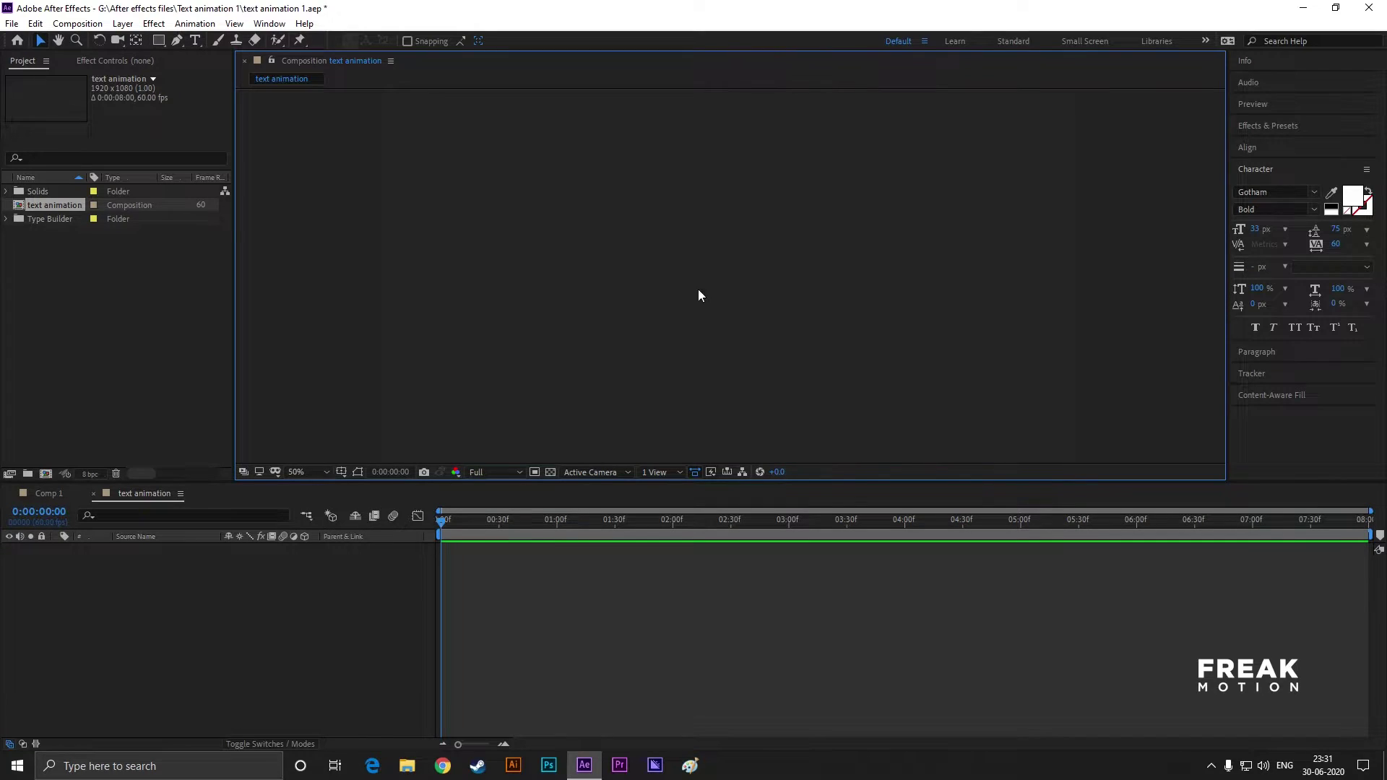
- Draw a red filled rectangle without a stroke near the middle of the composition
left_click(158, 41)
left_click_drag(636, 224, 821, 329)
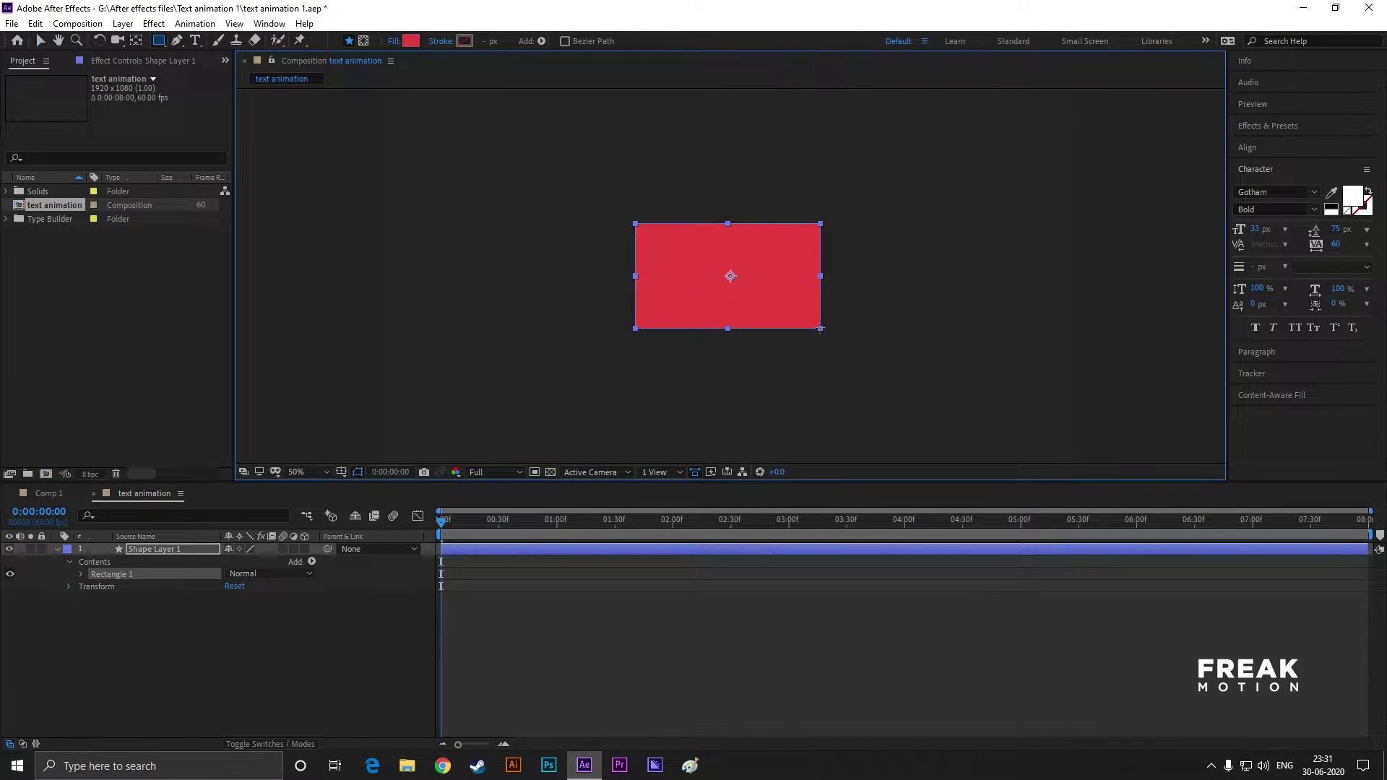
key("v")
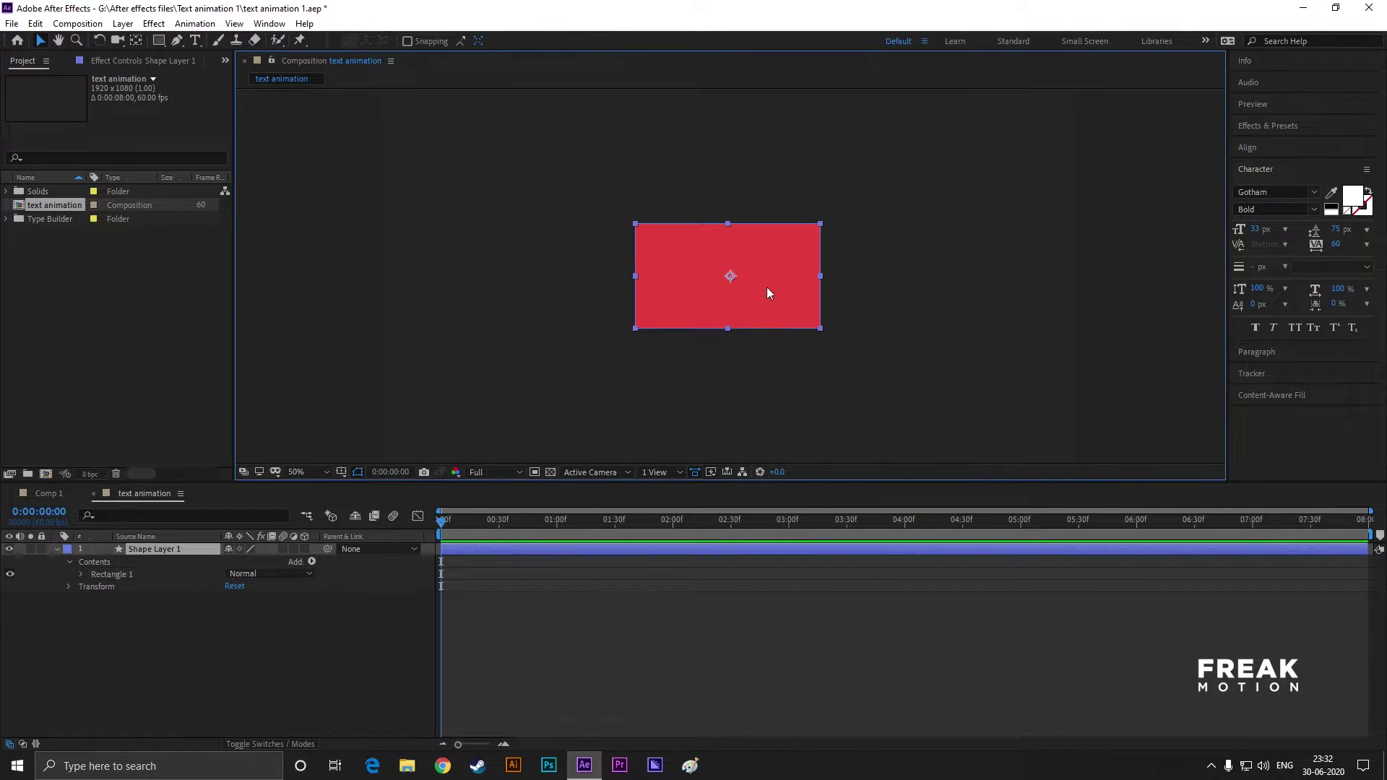
left_click(784, 358)
left_click(764, 281)
left_click(807, 363)
left_click(708, 301)
- Collapse Shape Layer 1 and duplicate it
left_click(218, 664)
left_click(57, 549)
left_click(91, 548)
key("ctrl+d")
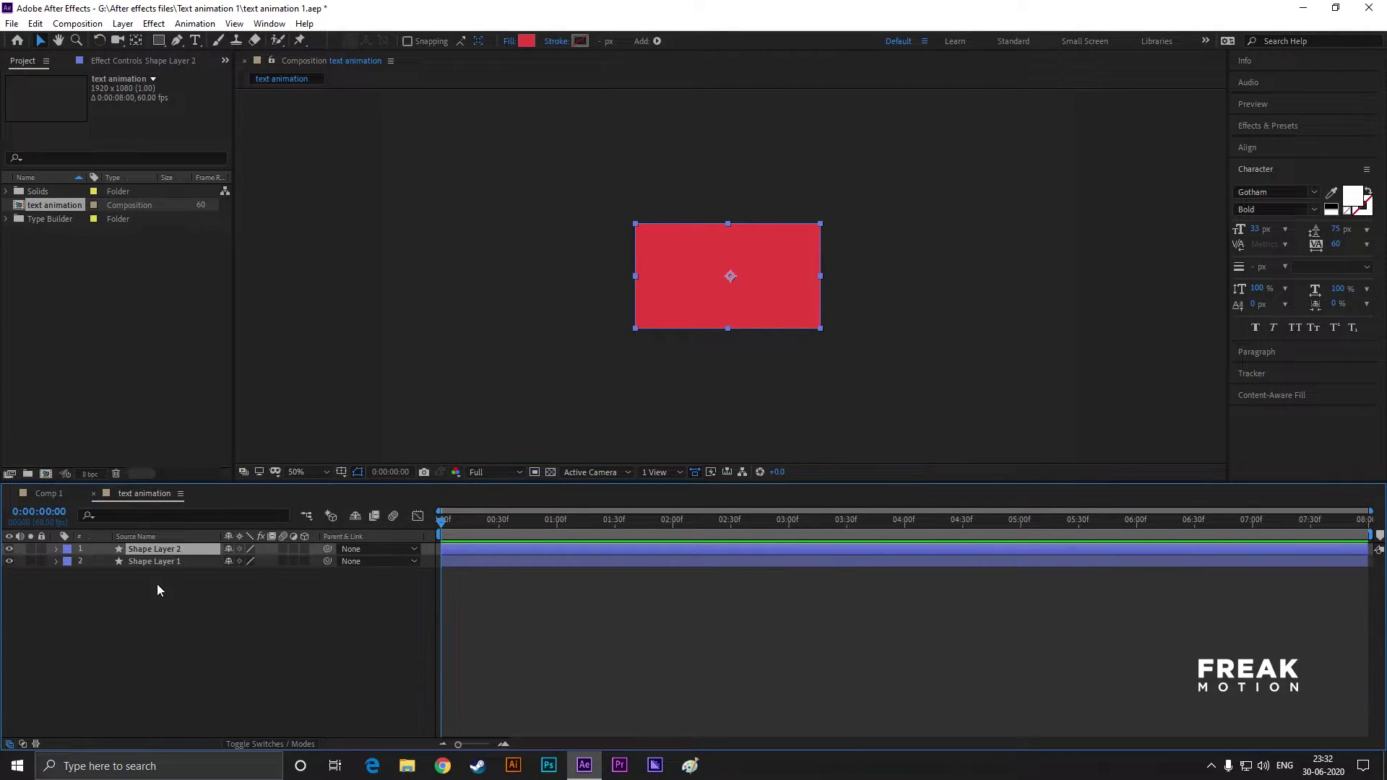
- Rename the lower shape layer Fill
left_click(157, 566)
right_click(158, 566)
left_click(197, 557)
type("Fil")
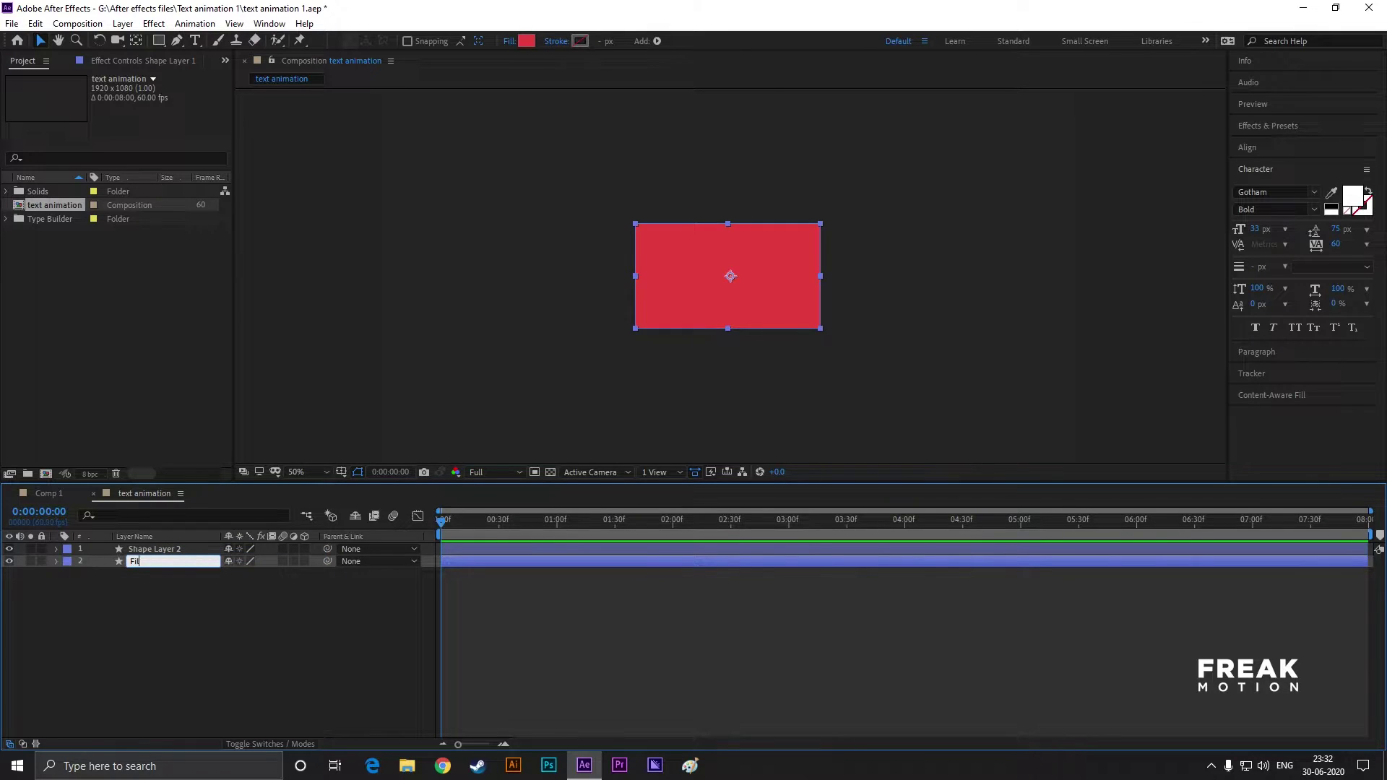
left_click(133, 594)
- Rename the duplicated upper shape layer Stroke
left_click(139, 547)
right_click(138, 548)
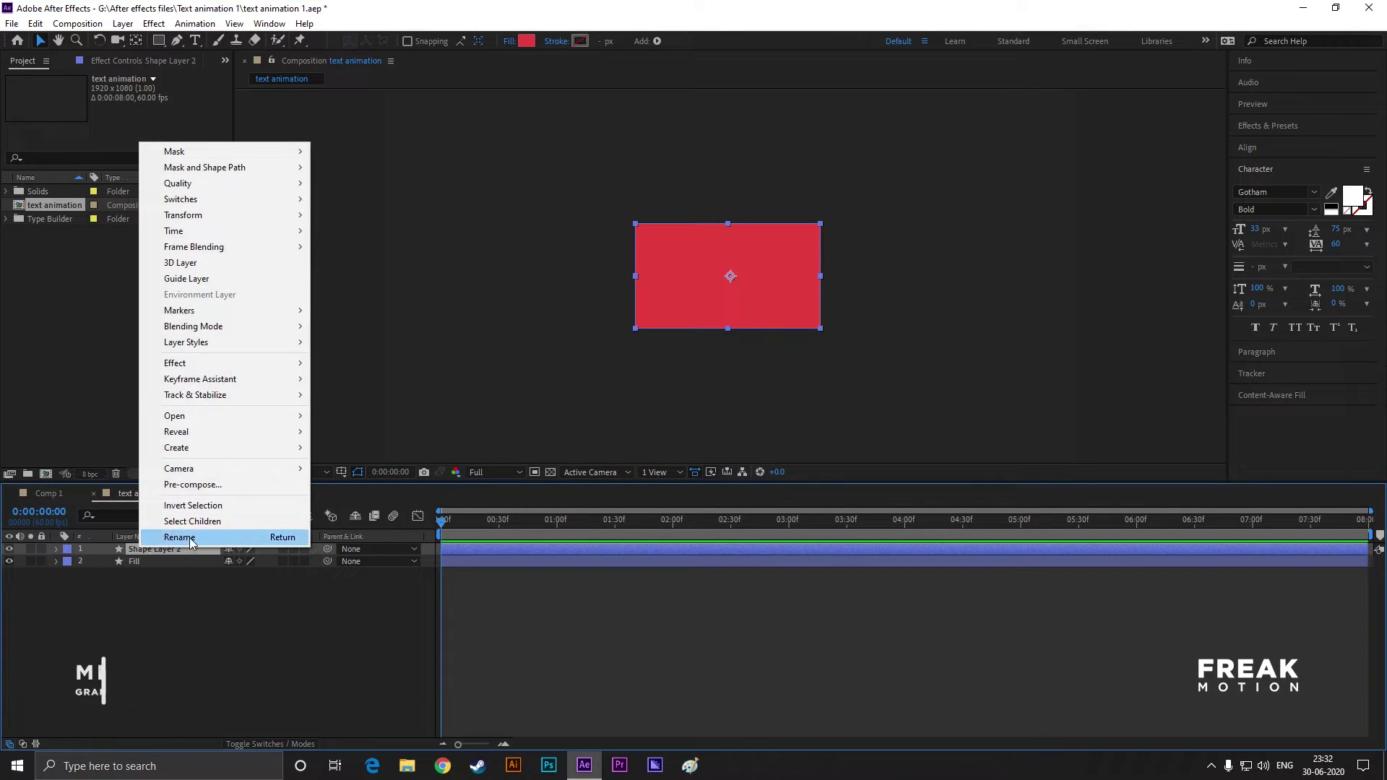
left_click(184, 536)
type("St")
key("Return")
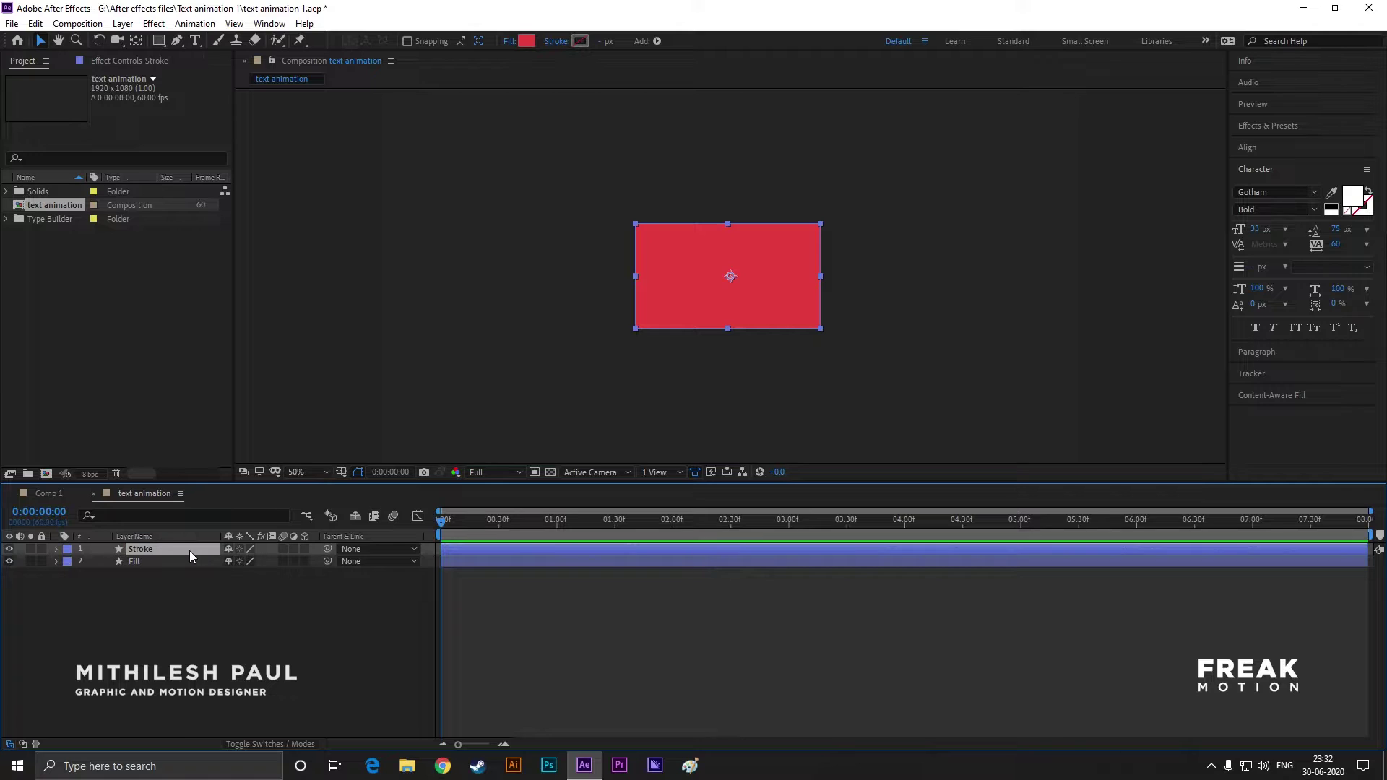
left_click(243, 605)
- Lock the Stroke layer so that only the Fill layer can be edited
left_click(171, 561)
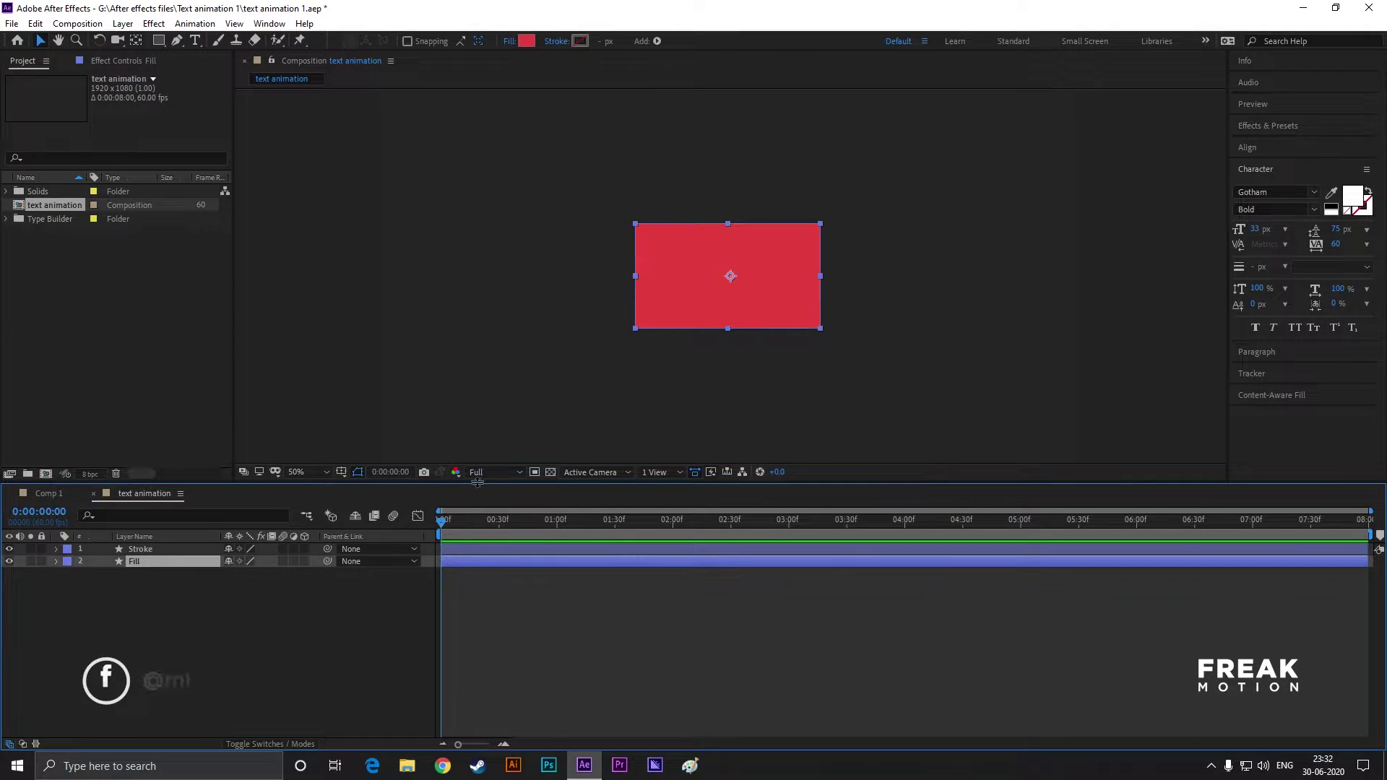
left_click(41, 549)
left_click(677, 234)
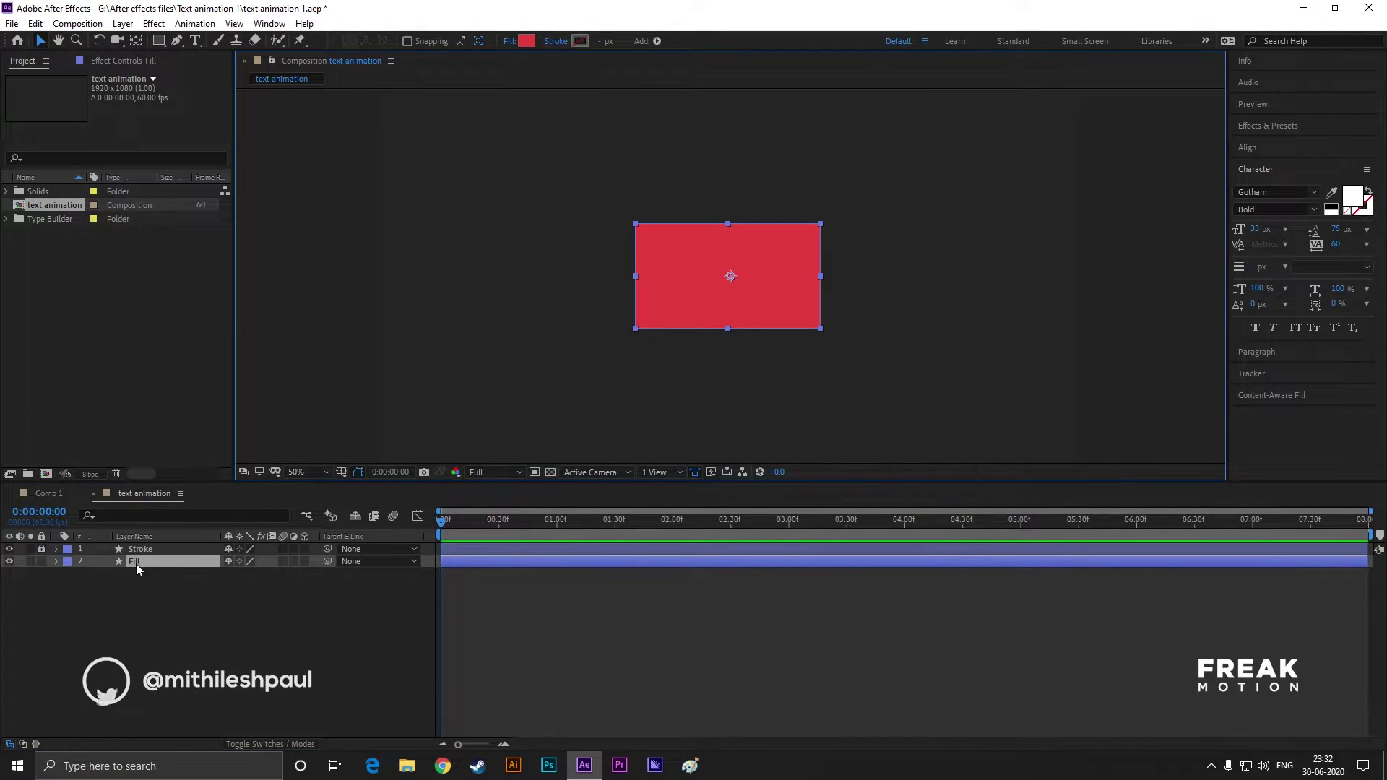
- Convert the Fill layer's rectangle path to an editable Bezier path
left_click(56, 562)
left_click(81, 587)
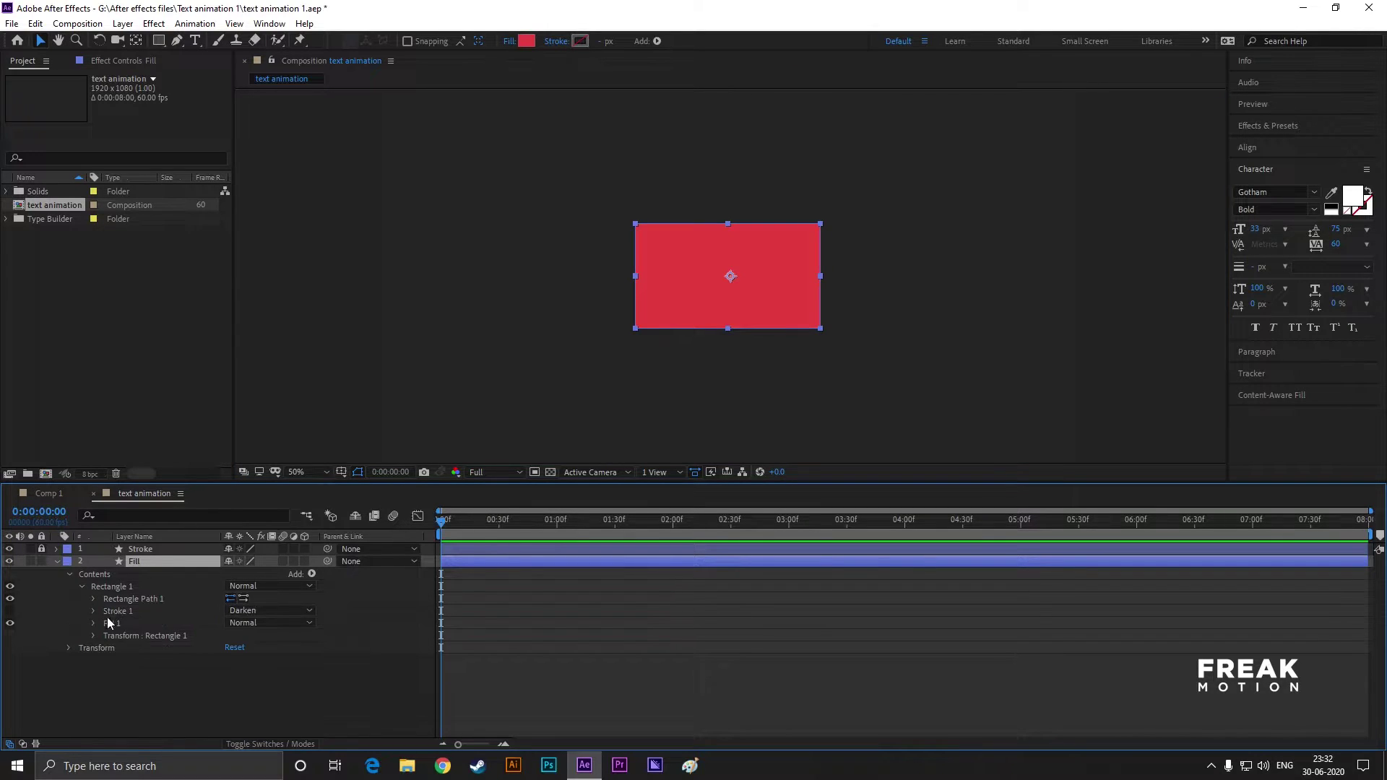
left_click(93, 599)
left_click(115, 600)
right_click(115, 600)
left_click(210, 610)
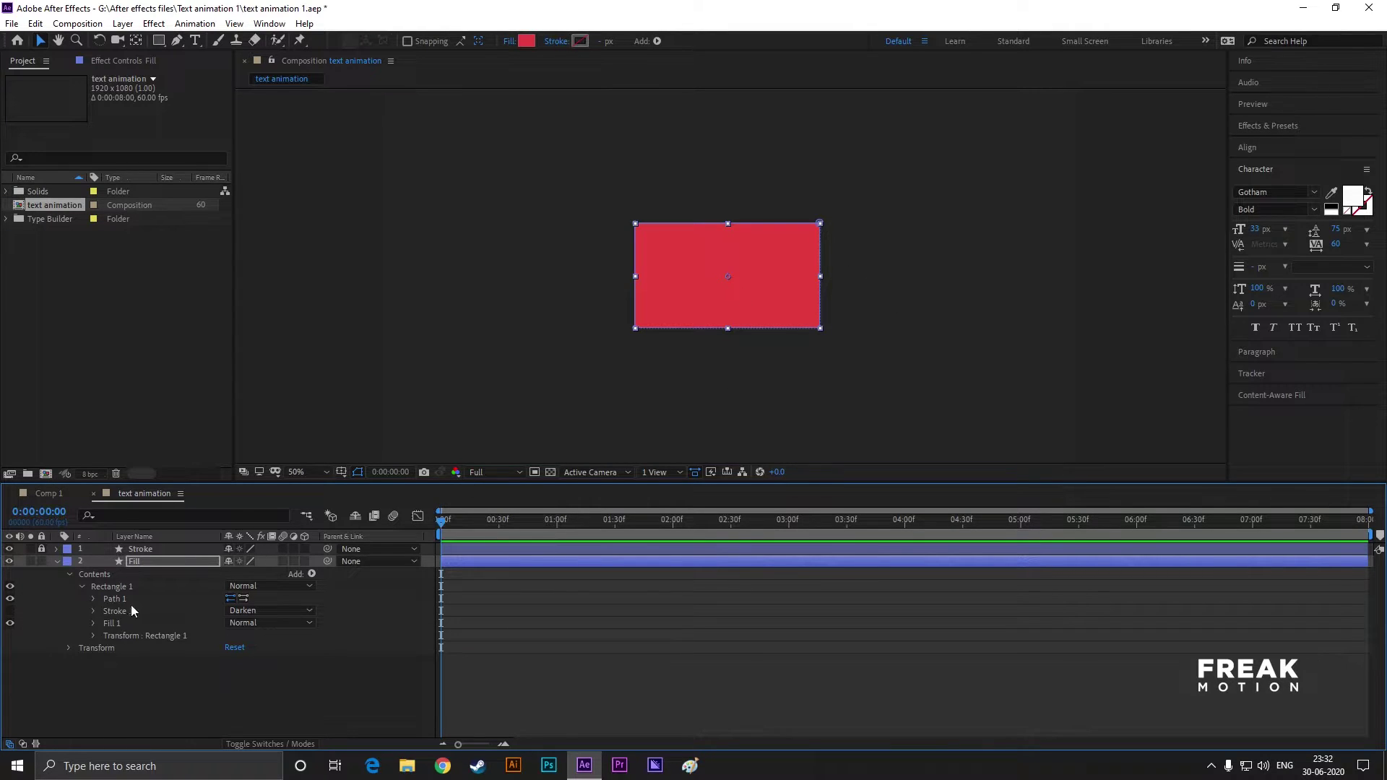
- Add a keyframe for the full-size Fill path at 0:00:00:30
left_click(92, 599)
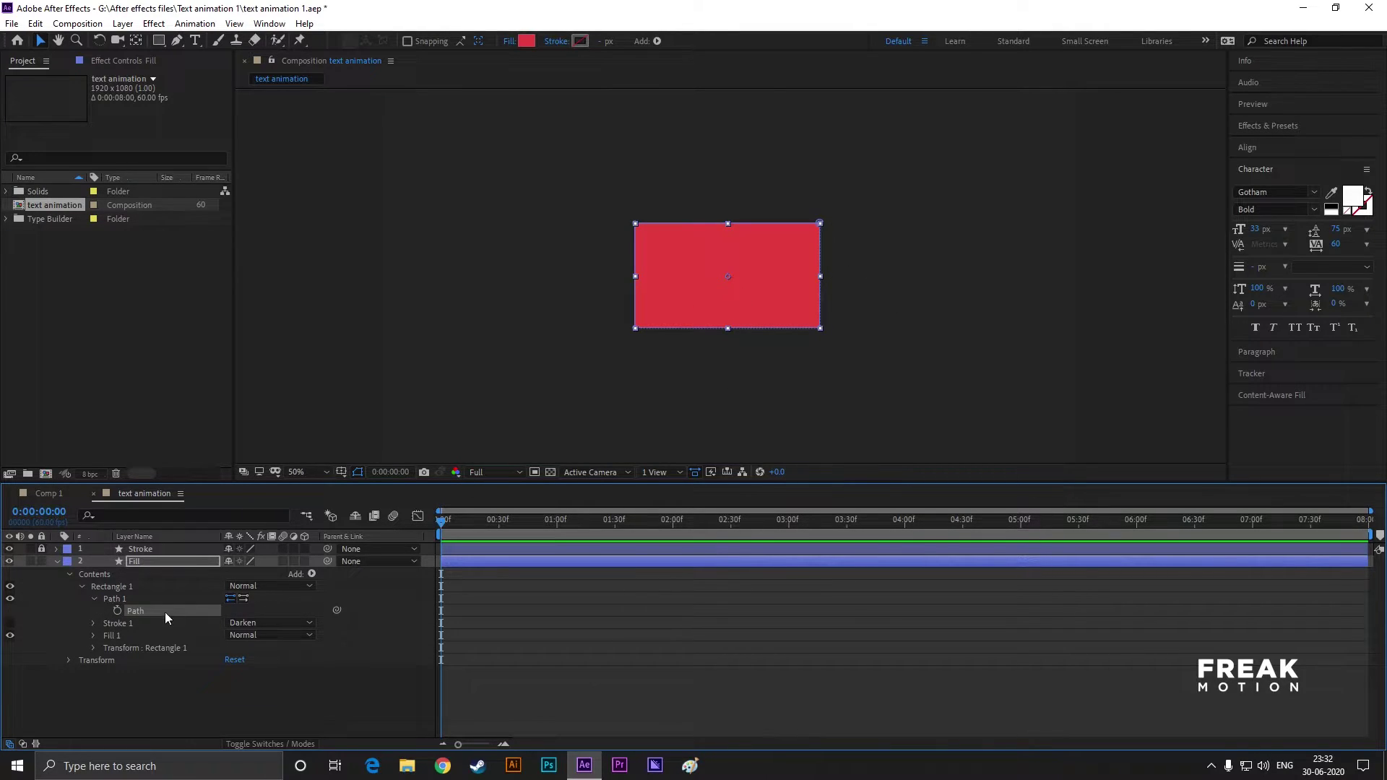
left_click_drag(443, 528, 500, 532)
left_click(117, 610)
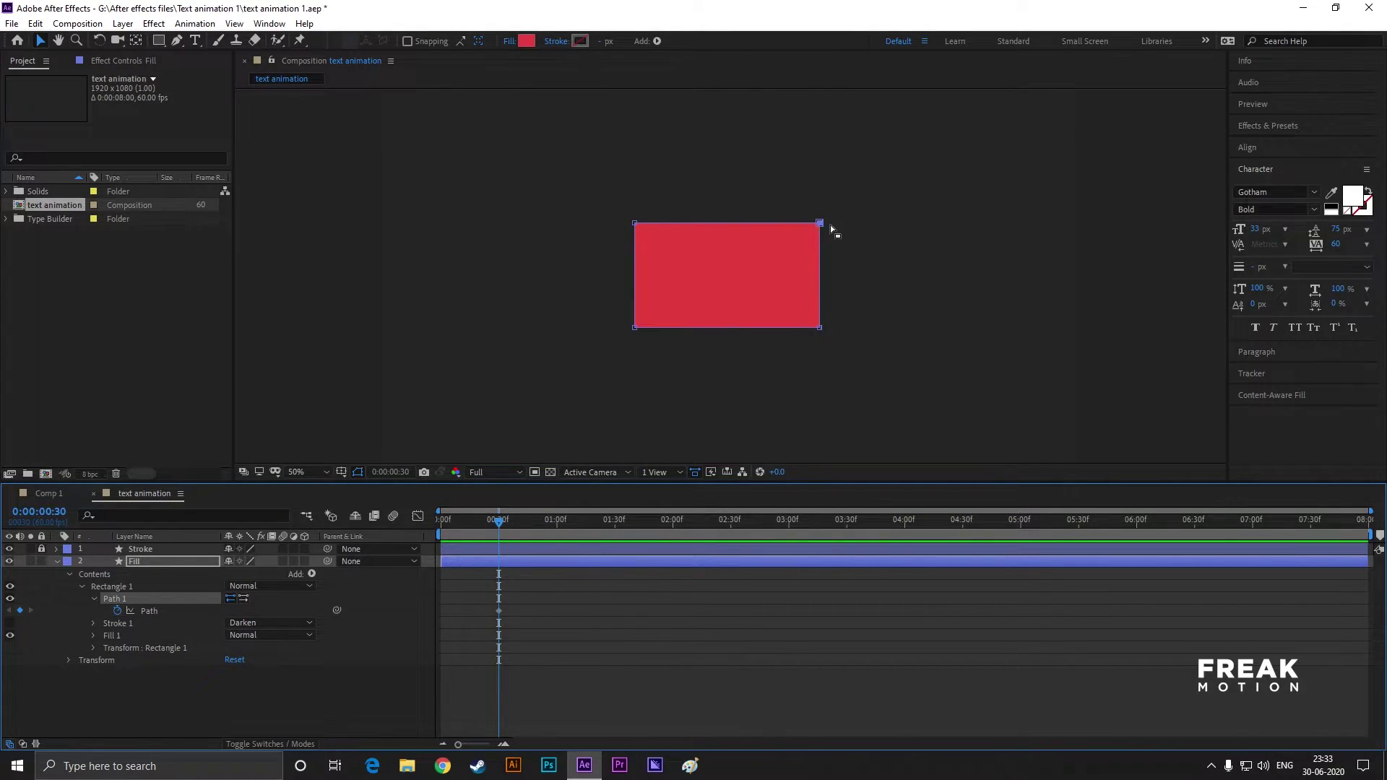
- Collapse the Fill path onto its left edge at 0:00:00:00 and preview the reveal
mouse_move(505, 520)
left_mouse_down()
mouse_move(440, 522)
mouse_move(501, 524)
left_mouse_up()
key("Home")
left_click_drag(821, 331, 639, 333)
key("space")
key("space")
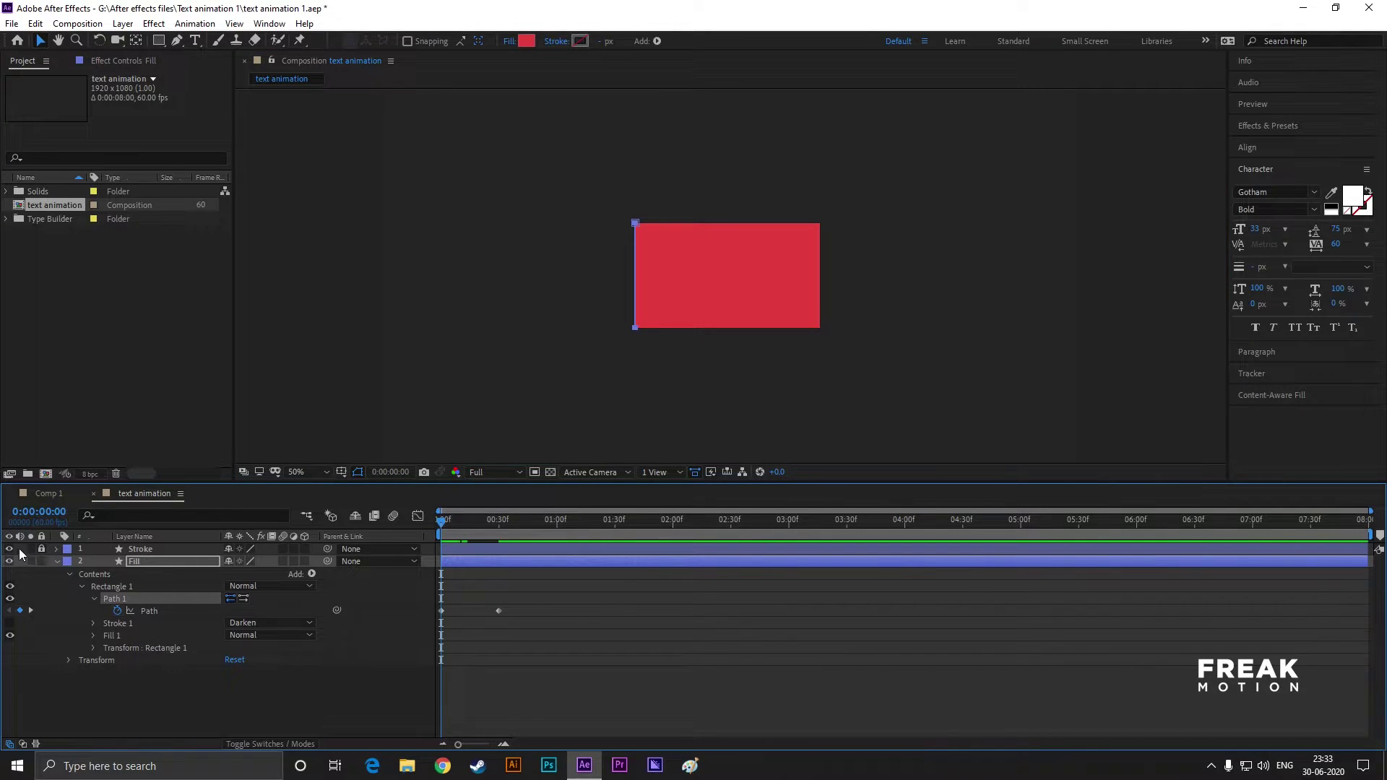
- Hide the Stroke layer, collapse the Fill path onto its right edge at 0:00:00:44, and preview the animation
left_click(10, 549)
left_click_drag(434, 522, 526, 534)
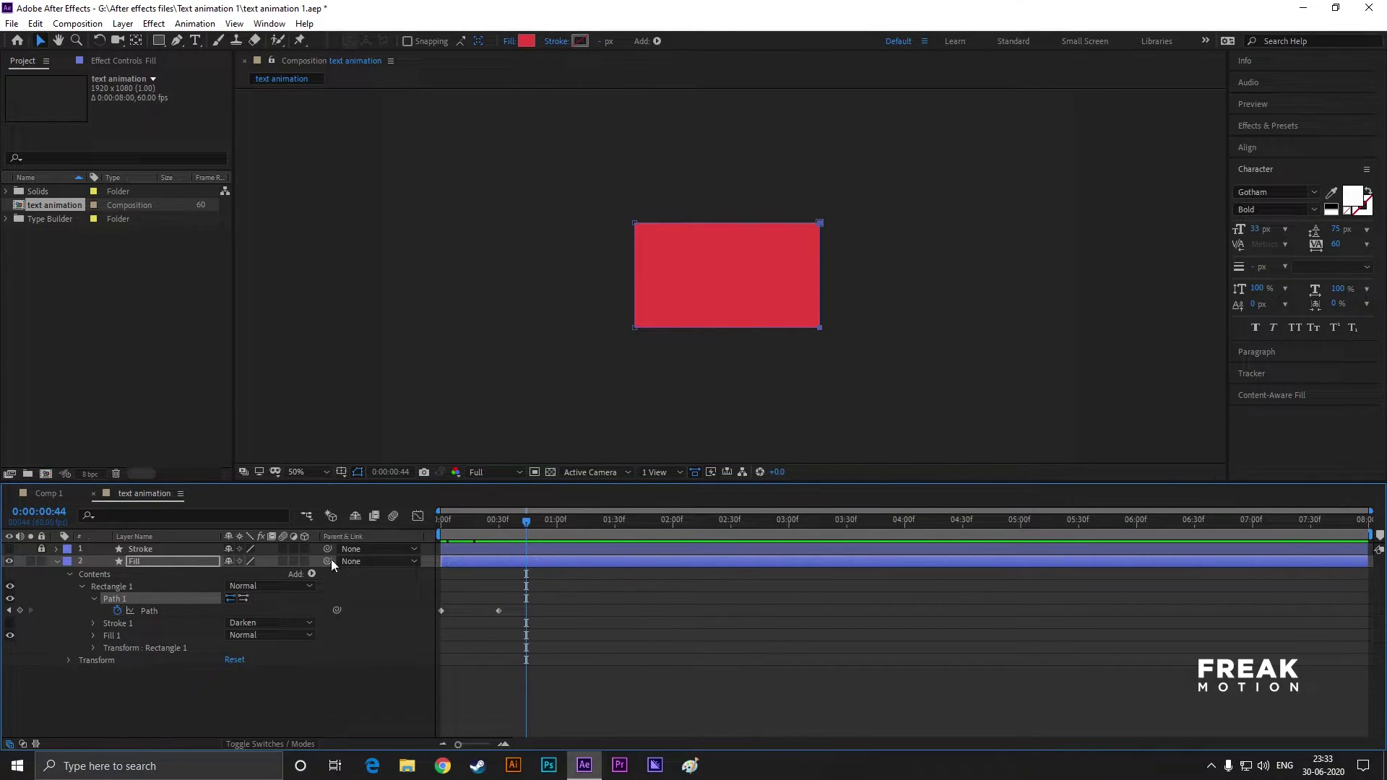
left_click(625, 268)
left_click_drag(634, 329, 819, 329)
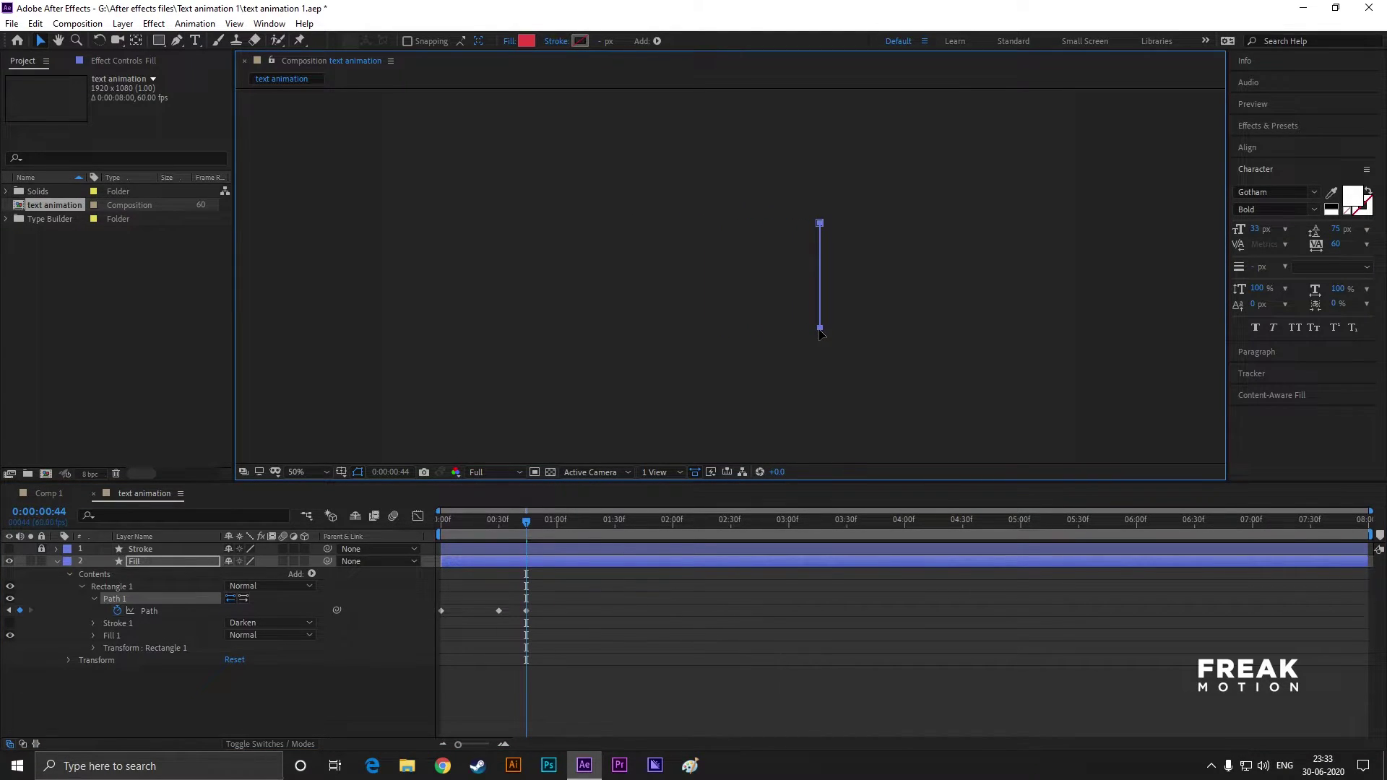
left_click_drag(541, 523, 426, 548)
key("space")
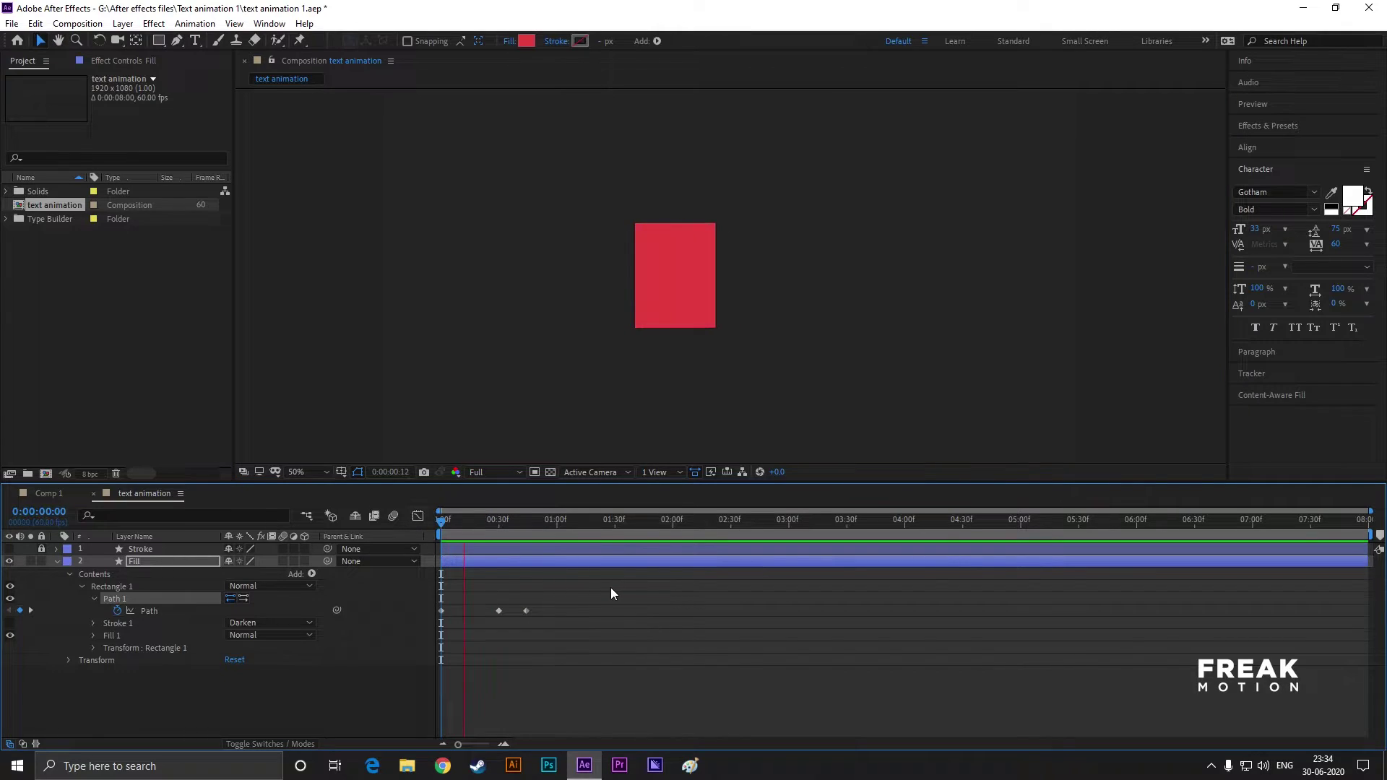
- Collapse and lock the Fill layer, and unlock and show the Stroke layer at 0:00:00:44
left_click_drag(549, 517, 523, 532)
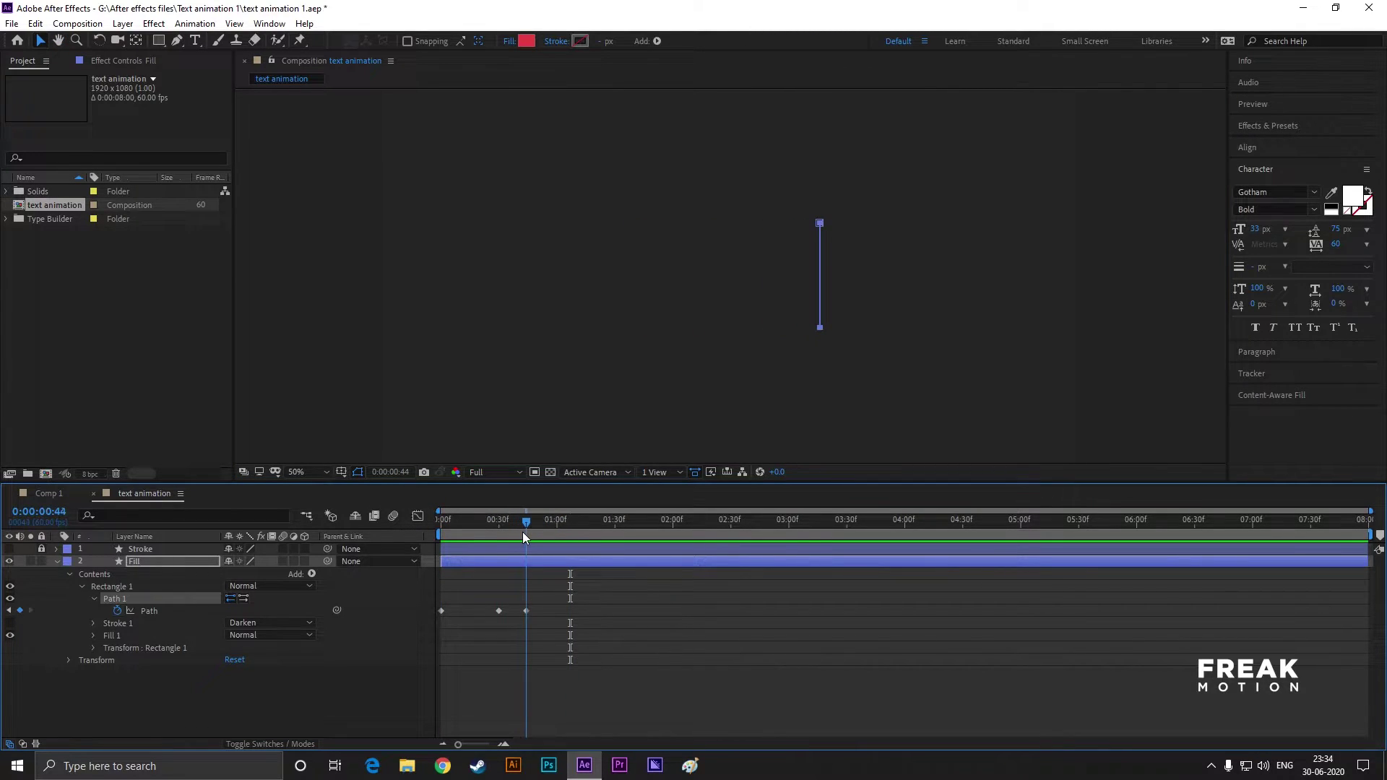
left_click(562, 551)
left_click(56, 562)
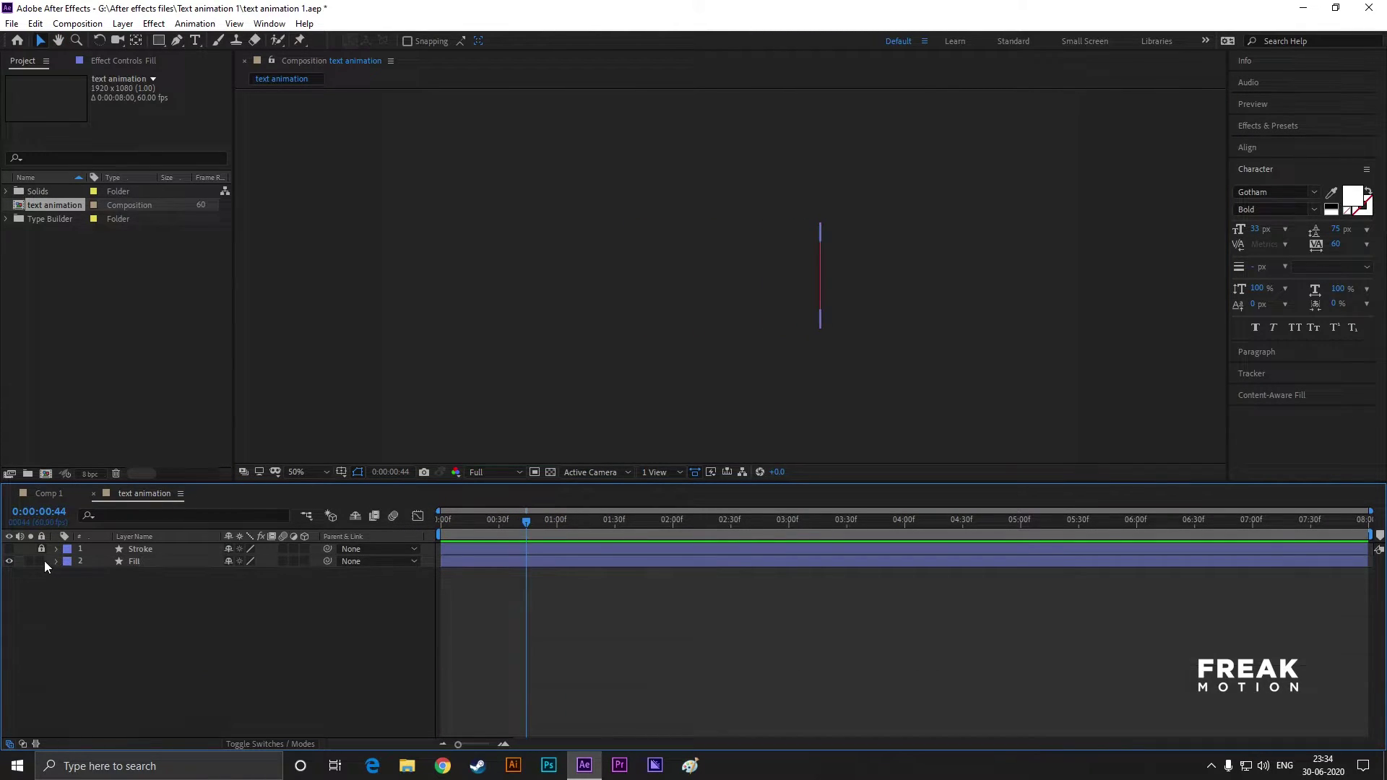
left_click(41, 549)
left_click(56, 549)
left_click(8, 549)
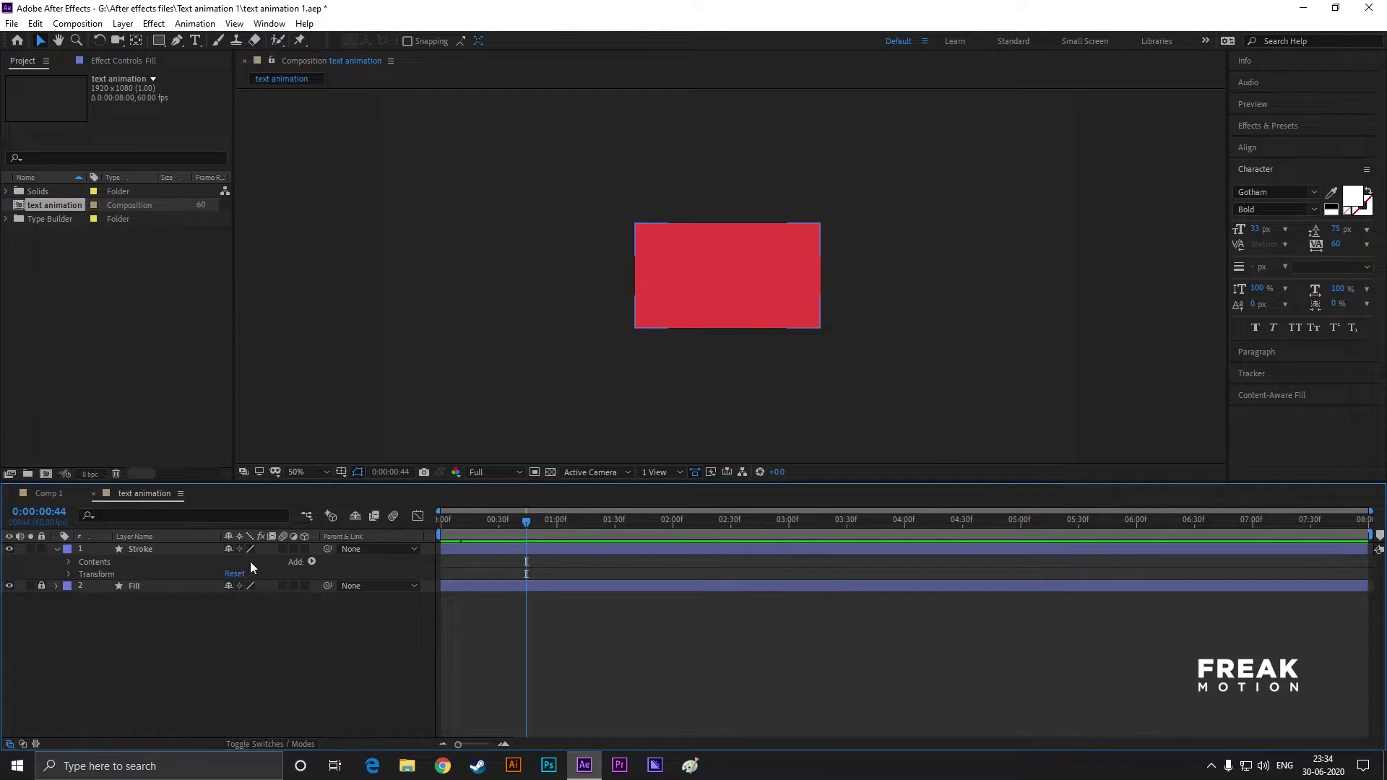
- Set the fill of the Stroke layer's rectangle to None
left_click(731, 297)
left_click(510, 41)
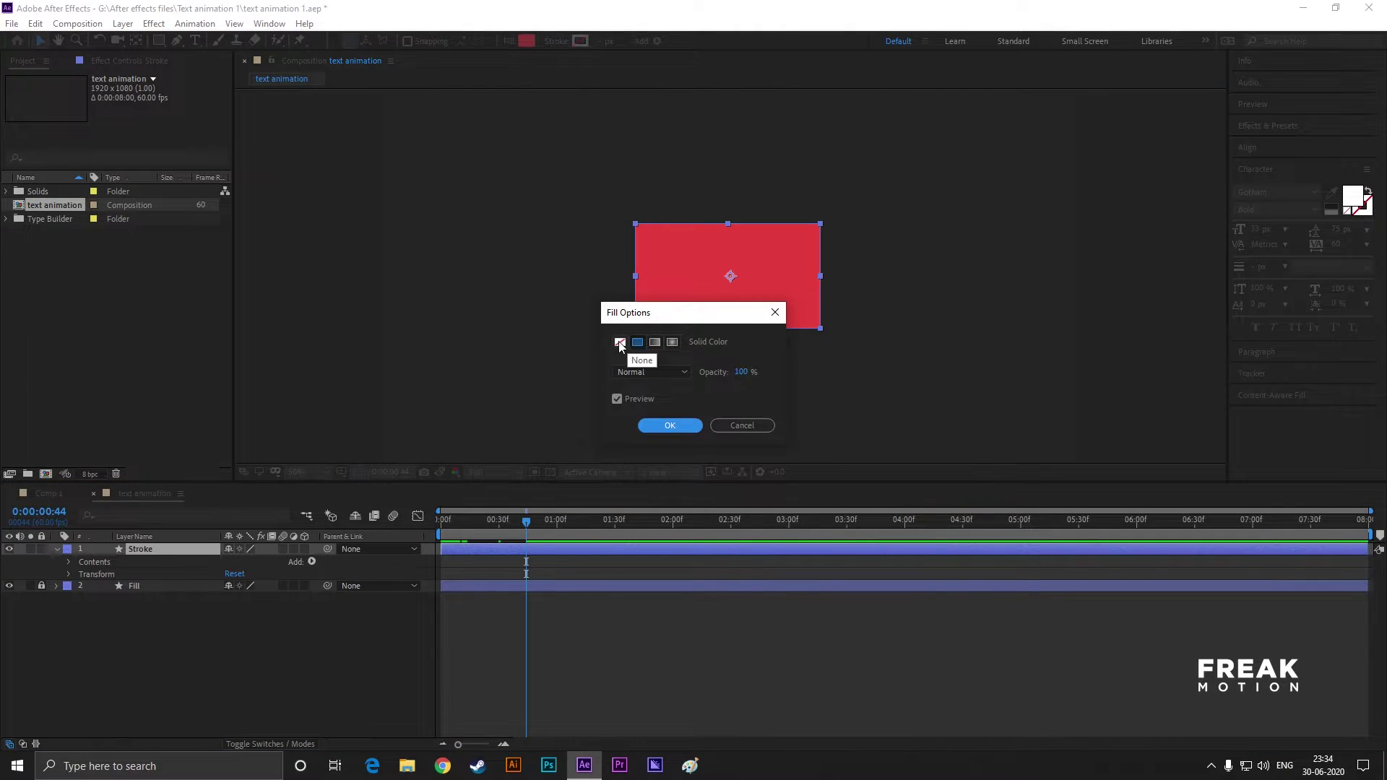
left_click(619, 341)
left_click(662, 426)
- Give the Stroke layer's rectangle a red EA4747 stroke 9 px wide, and check it against the fill at 0:00:00:37
left_click(583, 40)
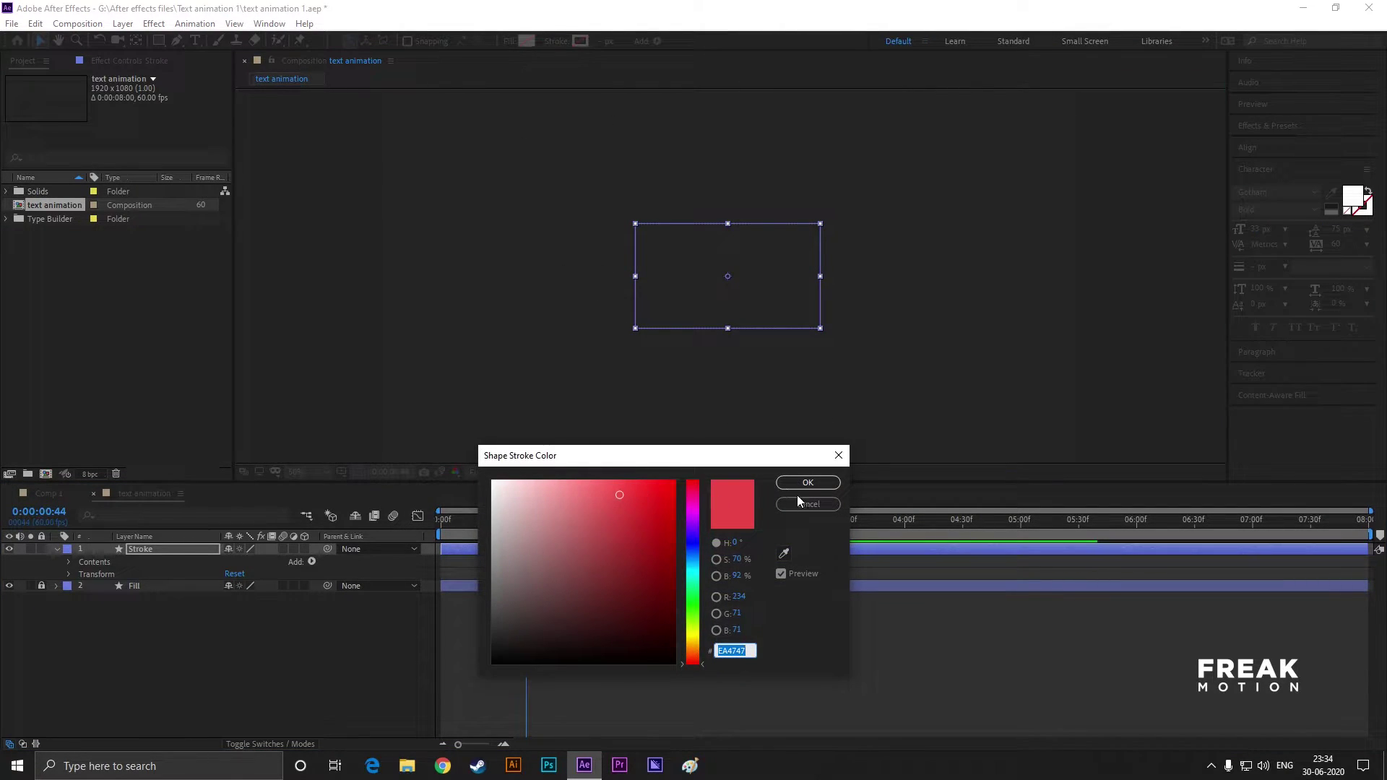
left_click(805, 483)
mouse_move(524, 533)
left_mouse_down()
mouse_move(429, 527)
mouse_move(516, 534)
left_mouse_up()
scroll(886, 217, "up", 4)
scroll(886, 226, "down", 2)
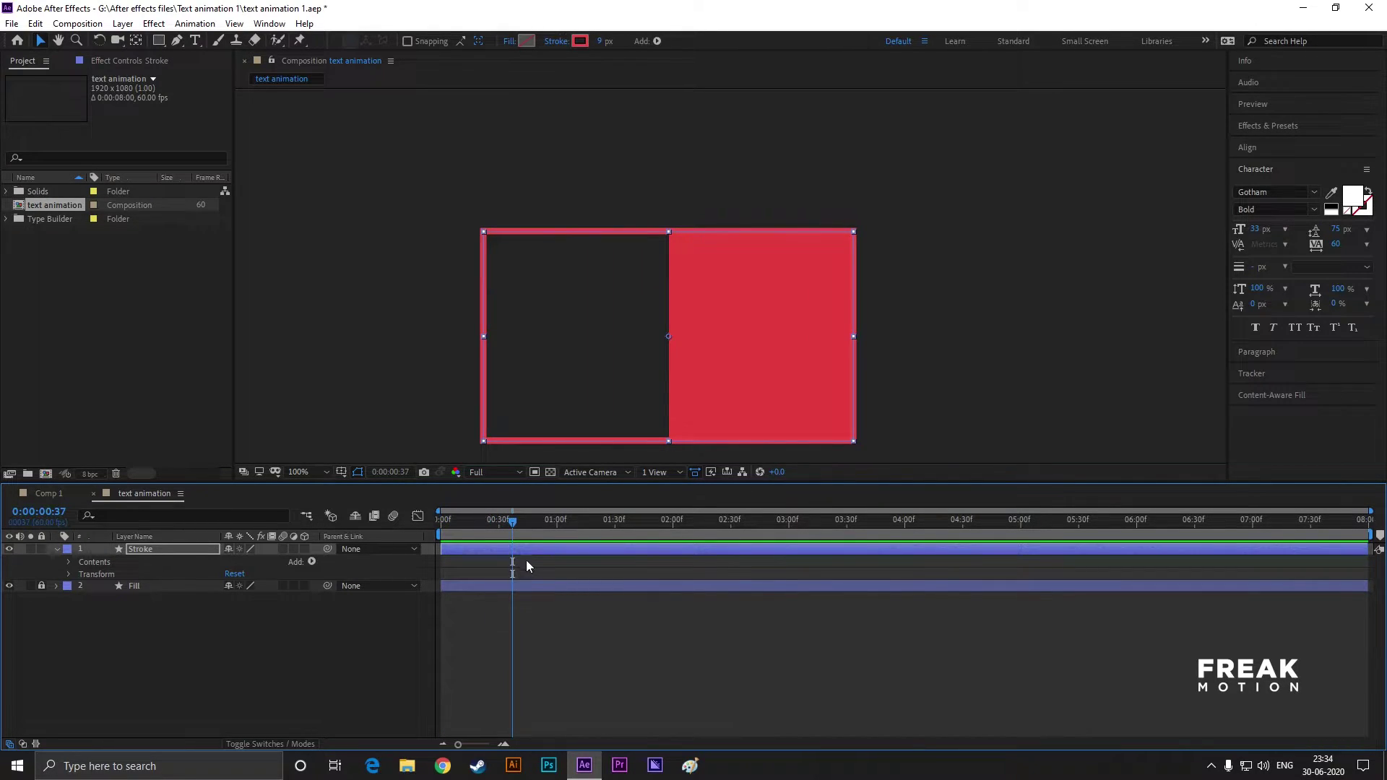
- Move the Stroke layer in time so that it starts at 0:00:00:30
left_click_drag(531, 545, 591, 546)
left_click(505, 521)
left_click_drag(500, 528, 500, 526)
- Convert the Stroke layer's rectangle path to an editable Bezier path
left_click(72, 562)
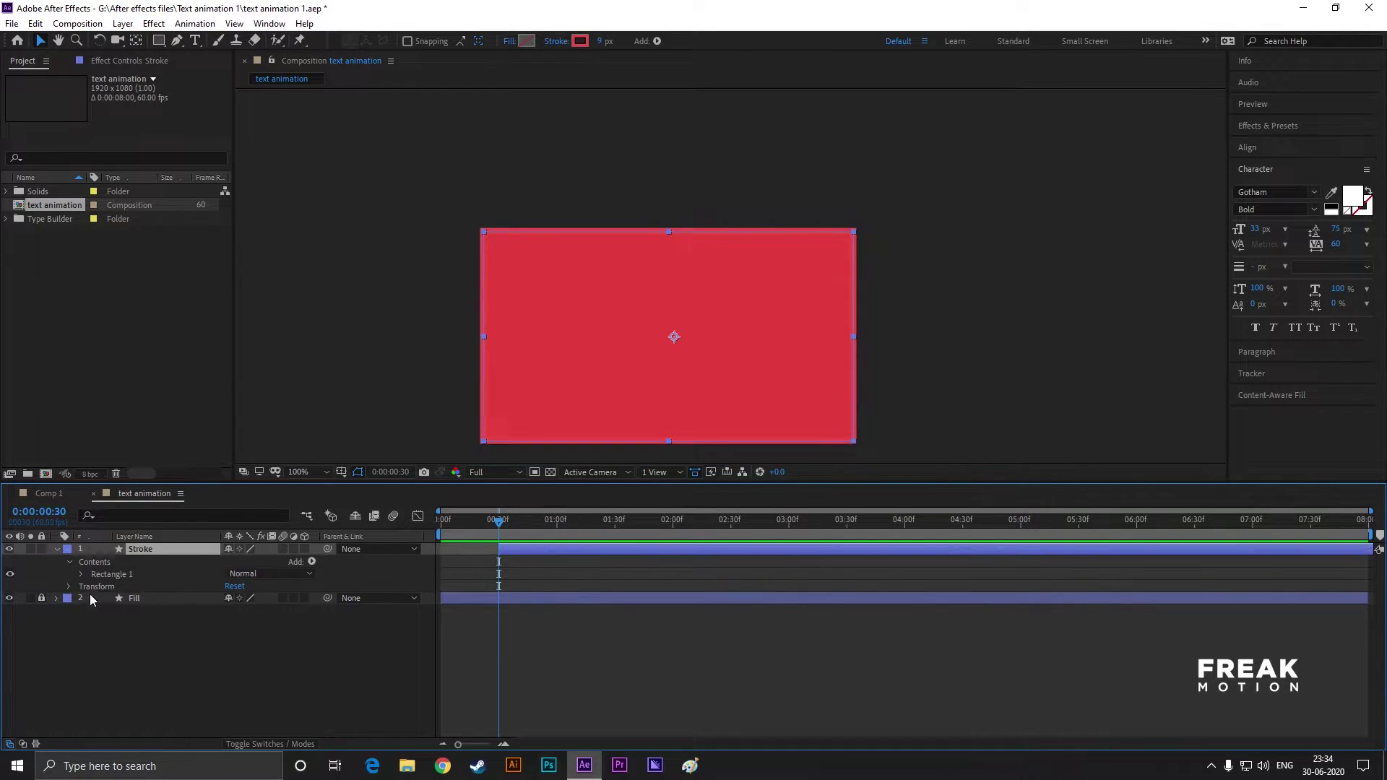
left_click(81, 574)
left_click(125, 587)
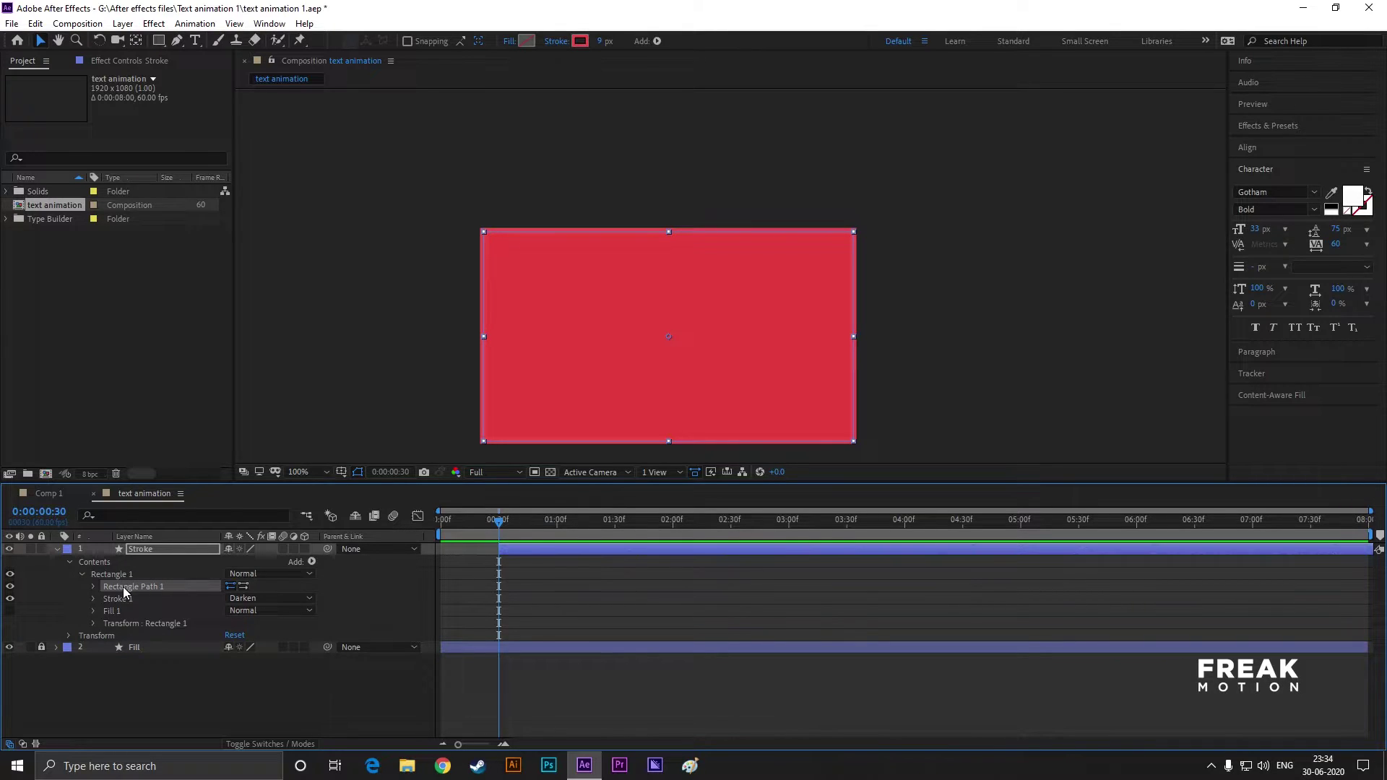
right_click(130, 586)
left_click(246, 594)
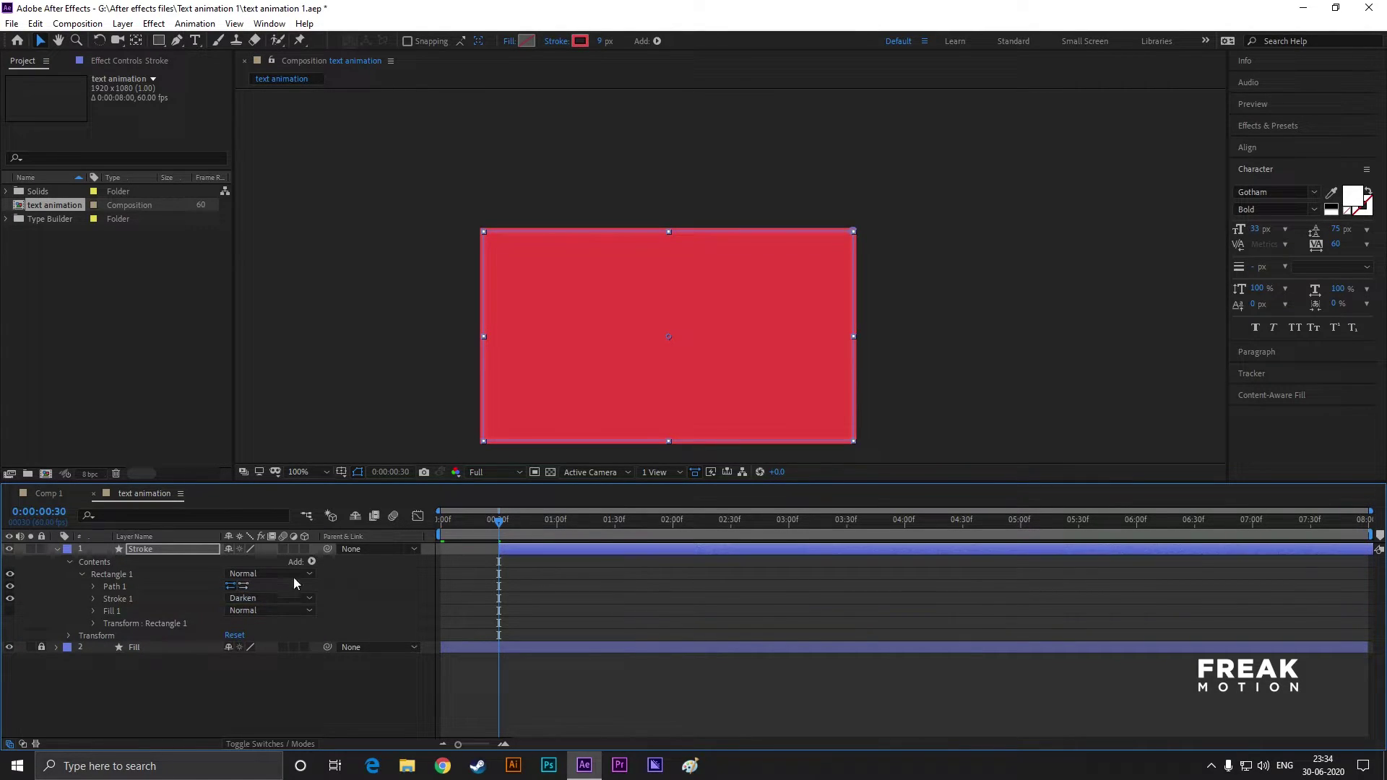
- Keyframe the Stroke path at full size at 0:00:01:00 and collapsed onto its right edge at 0:00:00:30
left_click_drag(506, 524, 556, 529)
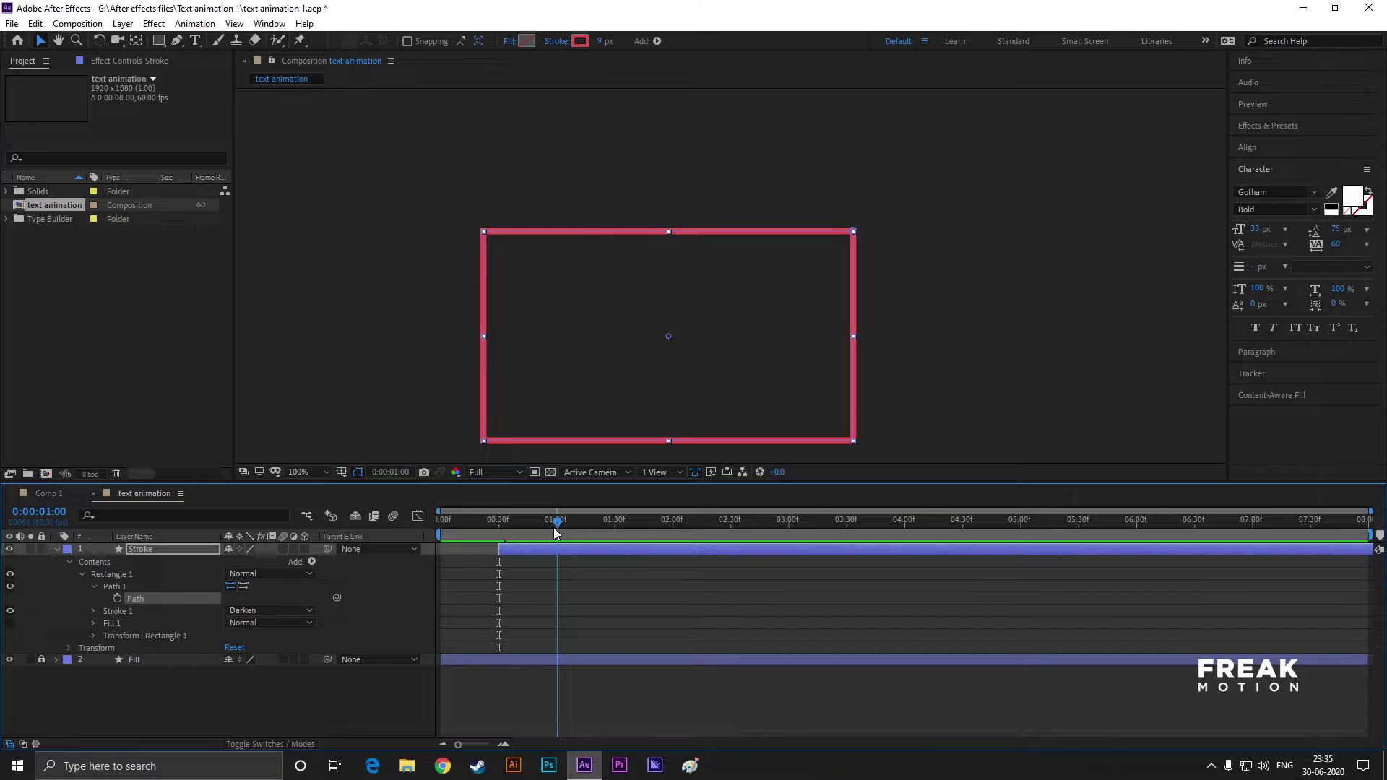
left_click(118, 598)
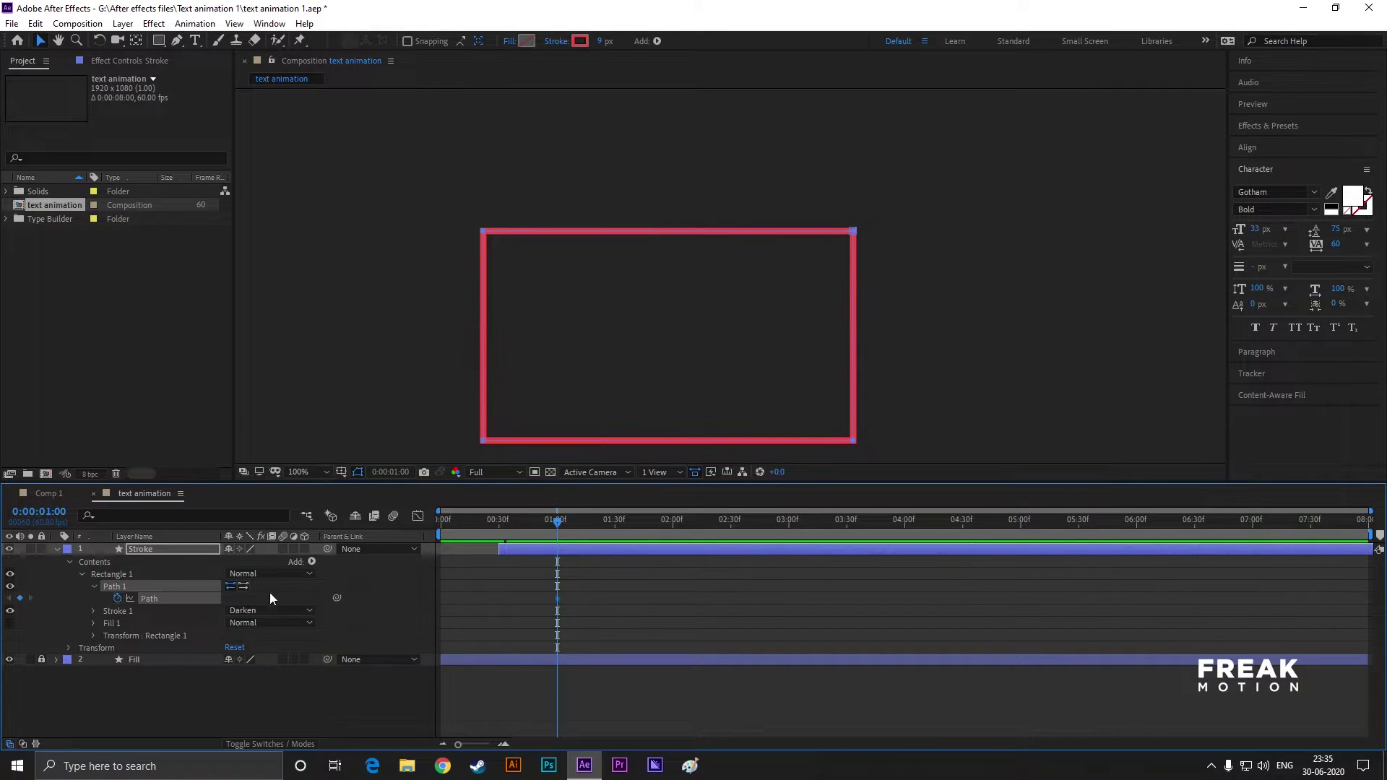
left_click(500, 521)
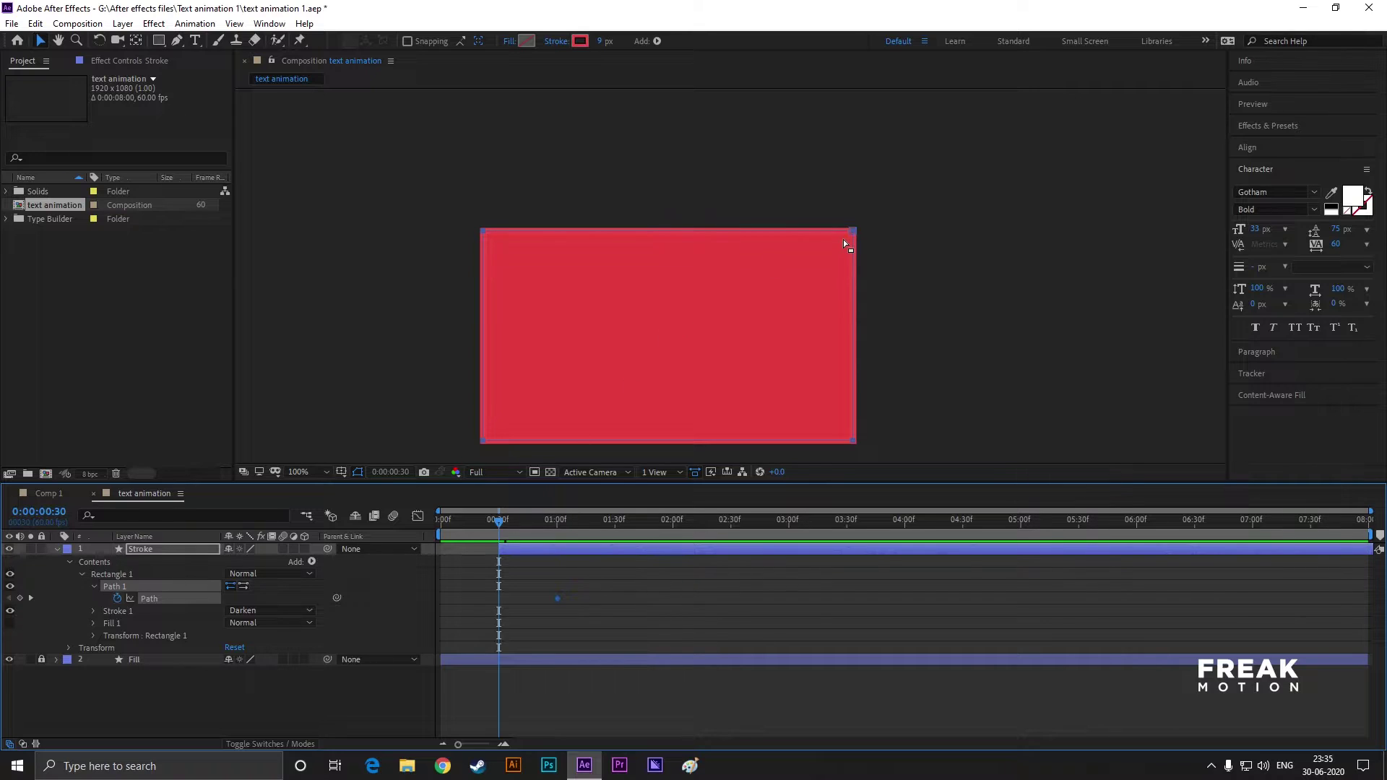
left_click(500, 565)
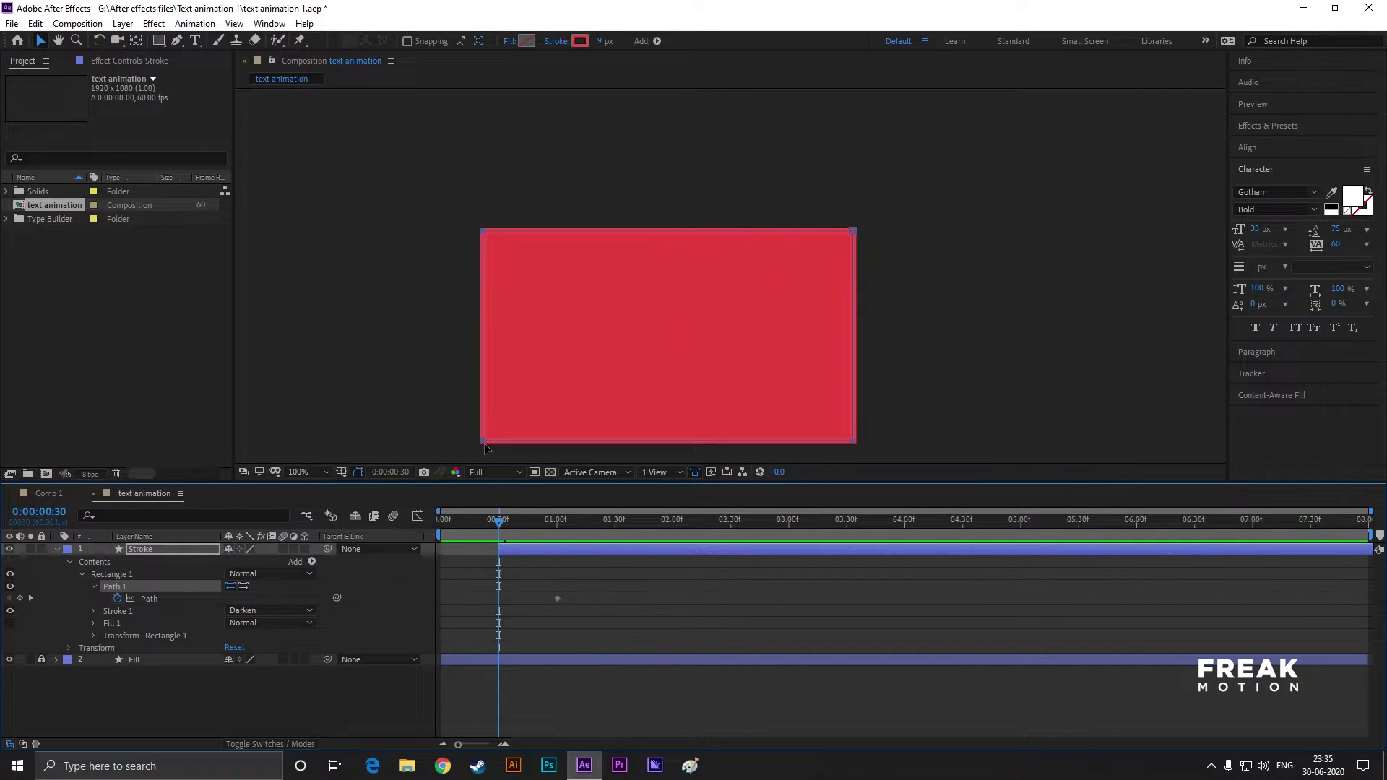
left_click_drag(492, 448, 857, 444)
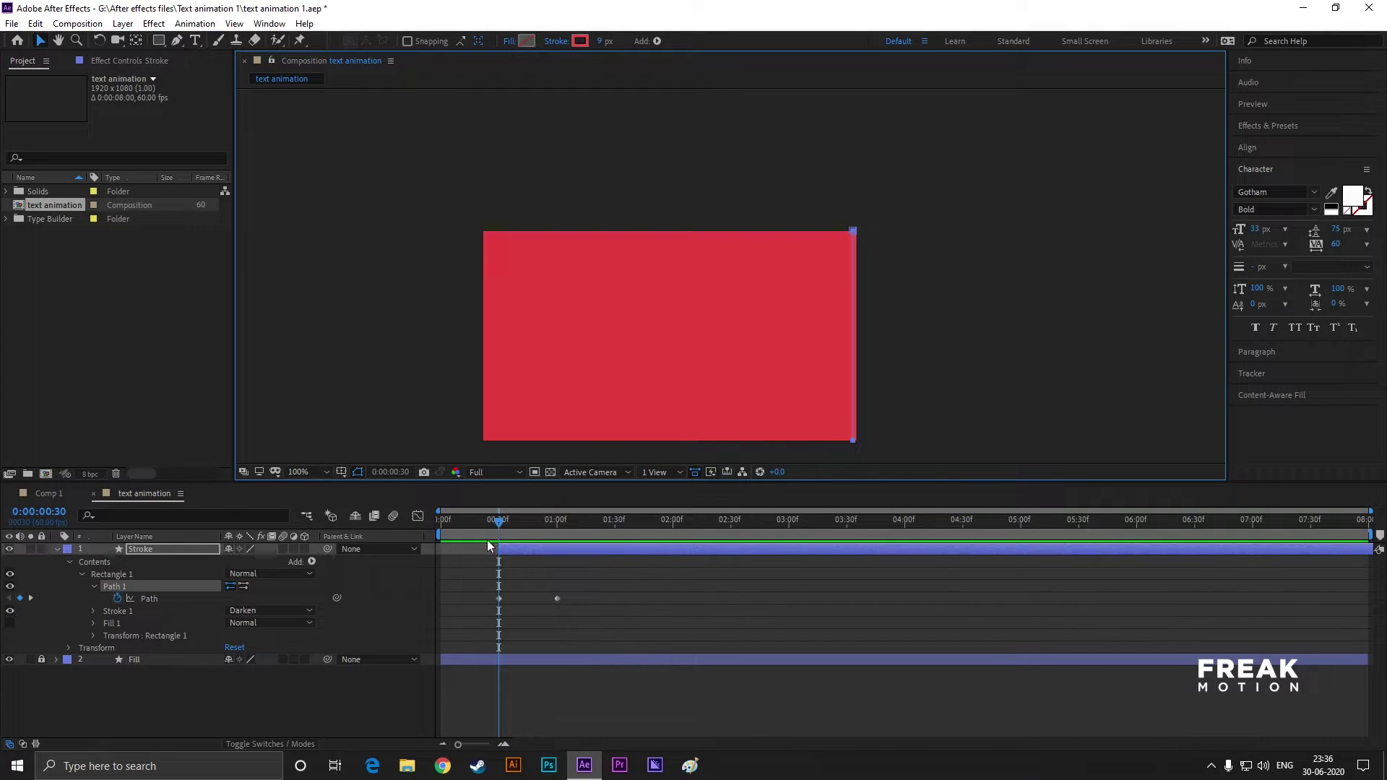
key("comma")
- Collapse the Stroke path onto its left edge at 0:00:01:17, return to the start of the timeline, and deselect the layer
left_click(562, 518)
left_click_drag(562, 518, 590, 526)
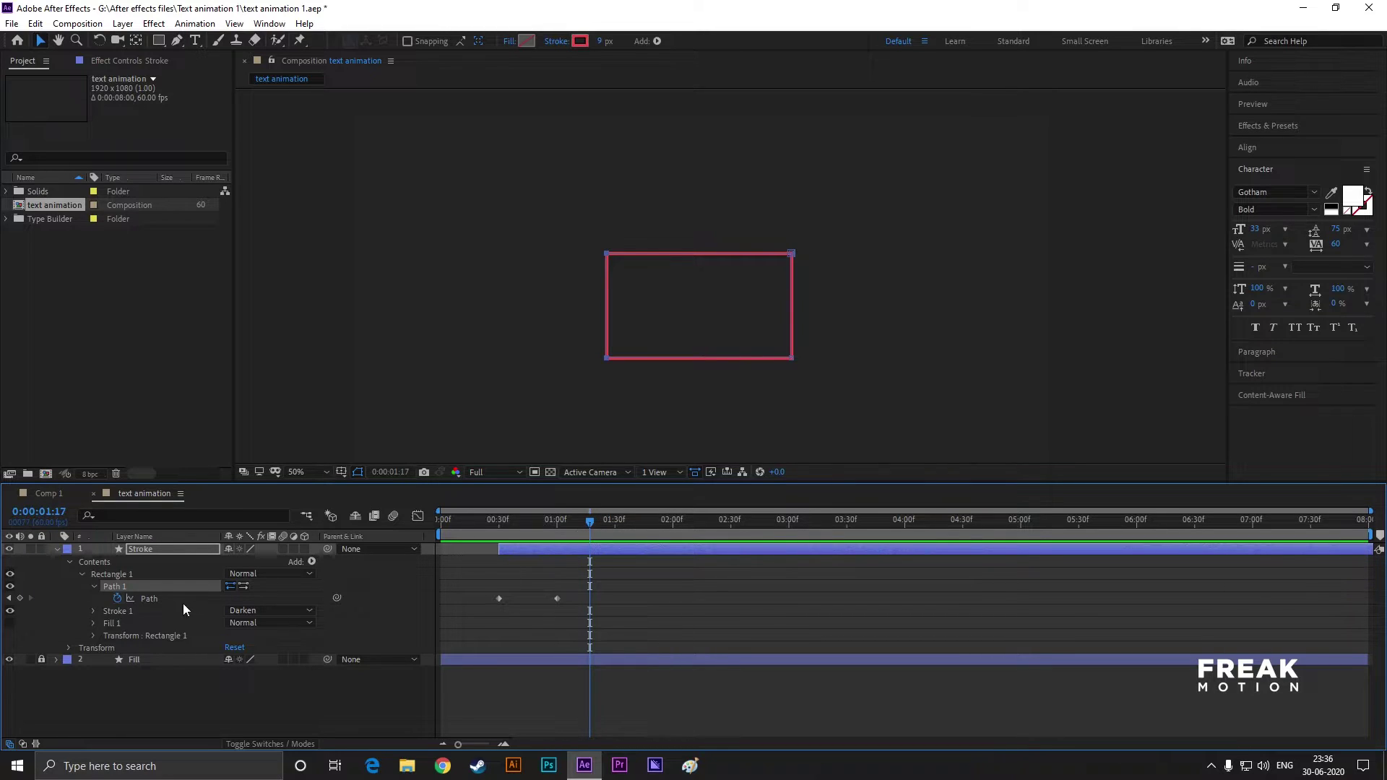
left_click(792, 257)
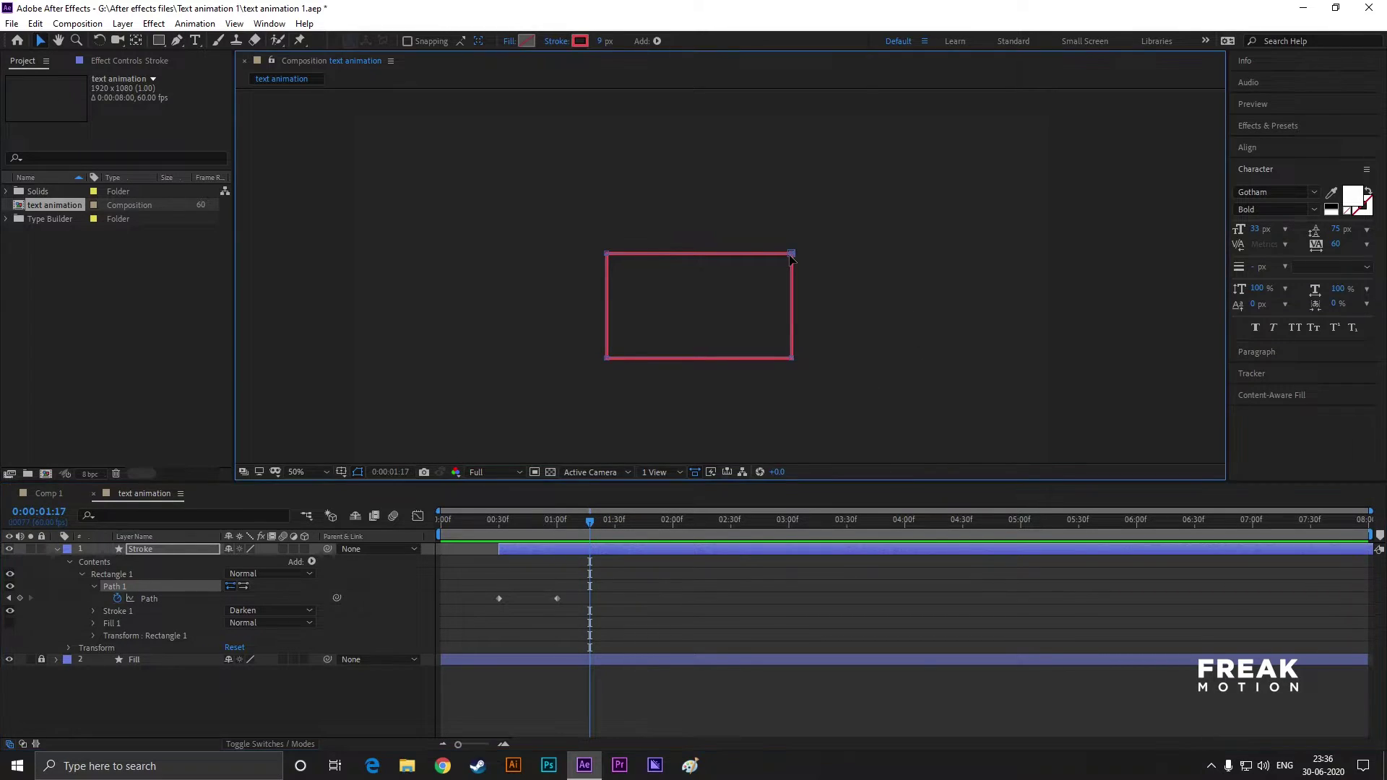
left_click_drag(794, 365, 608, 367)
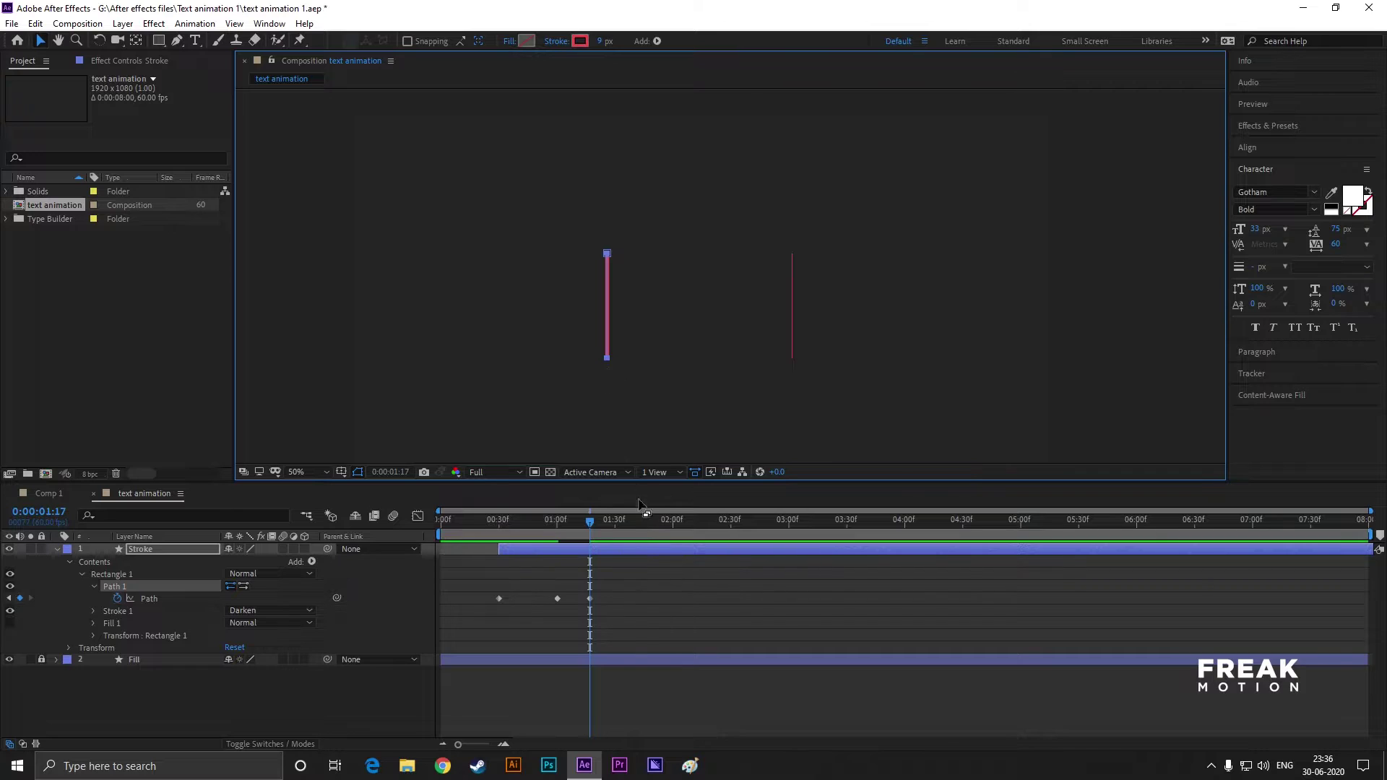
left_click_drag(589, 522, 416, 535)
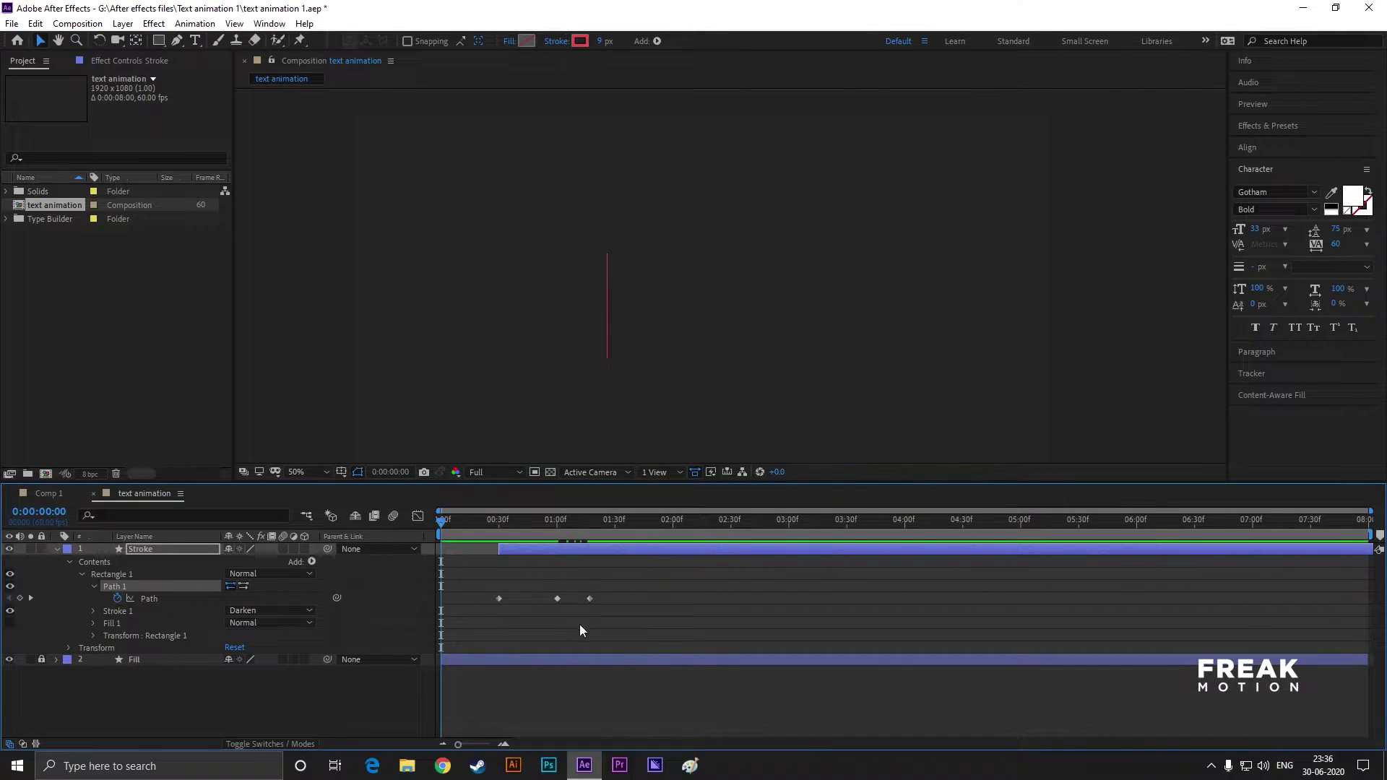
left_click(522, 658)
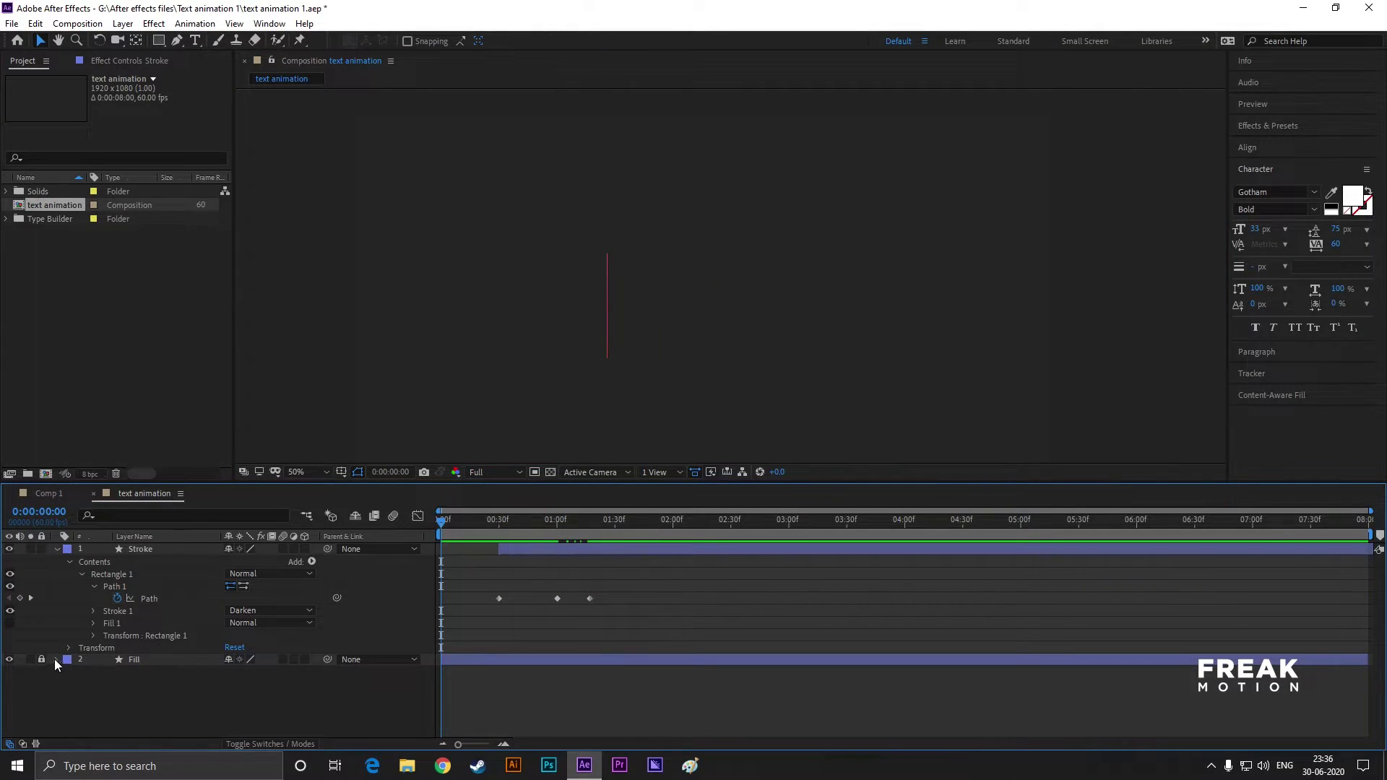
- Trim the end of the Fill layer to 0:00:00:56
left_click_drag(442, 522, 550, 533)
left_click(557, 659)
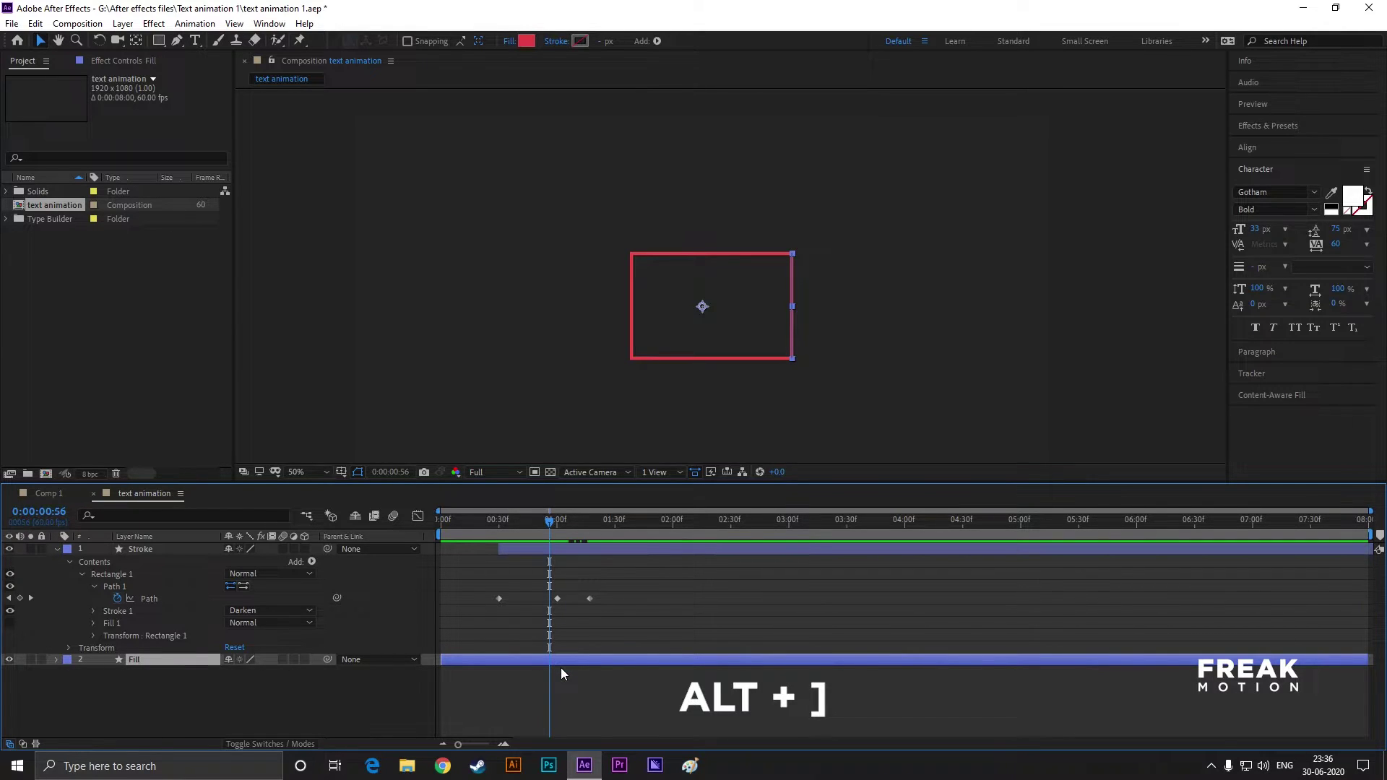
key("alt+bracketright")
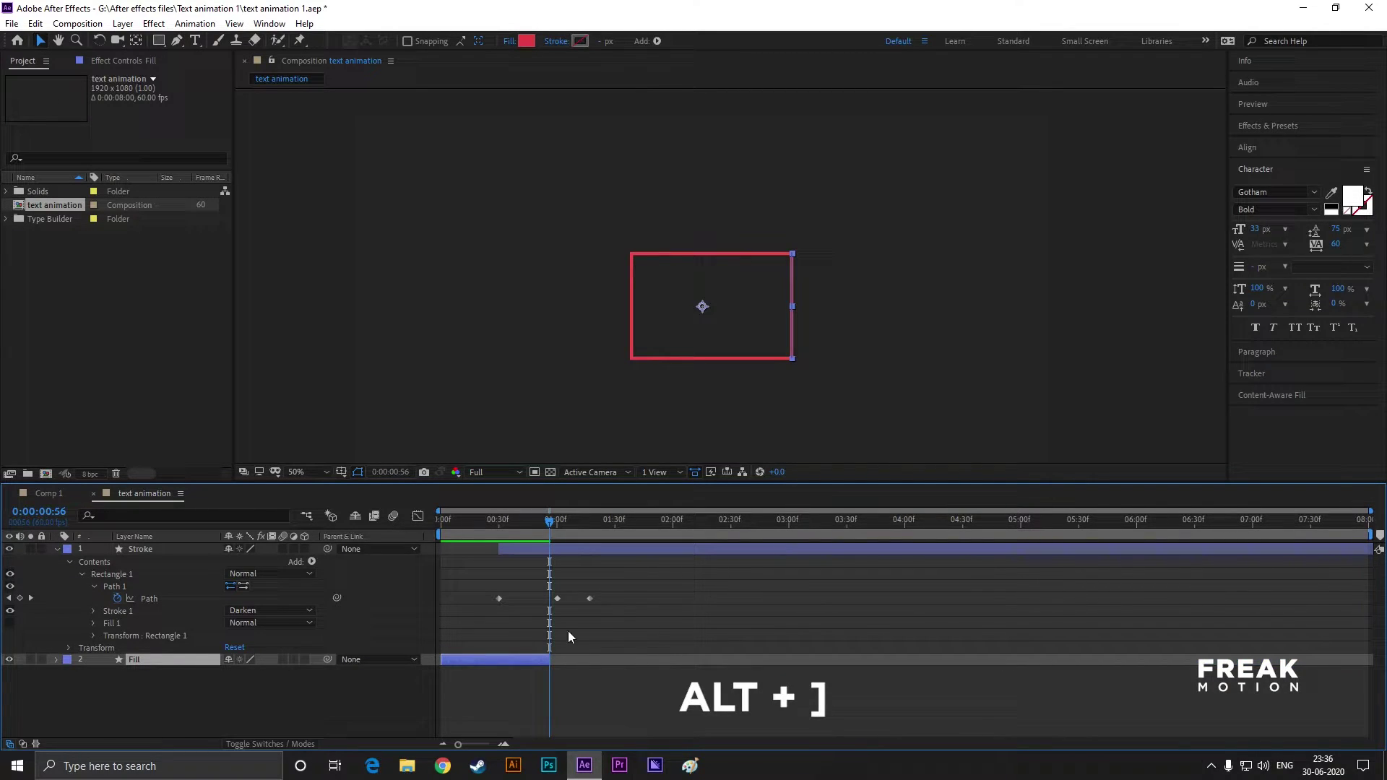
- Preview the animation from the start of the timeline and stop at 0:00:01:07
left_click_drag(551, 521, 394, 529)
key("space")
key("space")
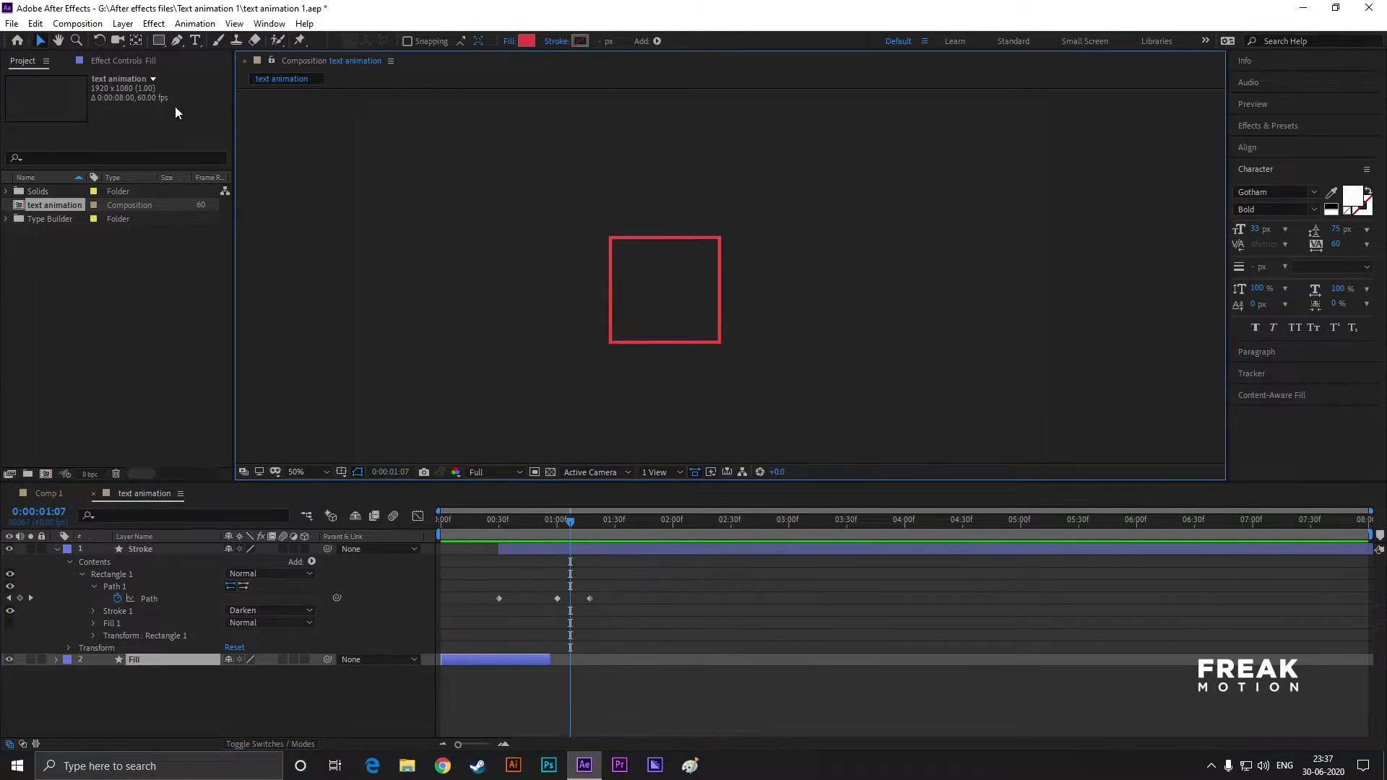
- Add a text layer reading "DON'T WASTE YOU TIME" in the composition
left_click(194, 40)
left_click(542, 334)
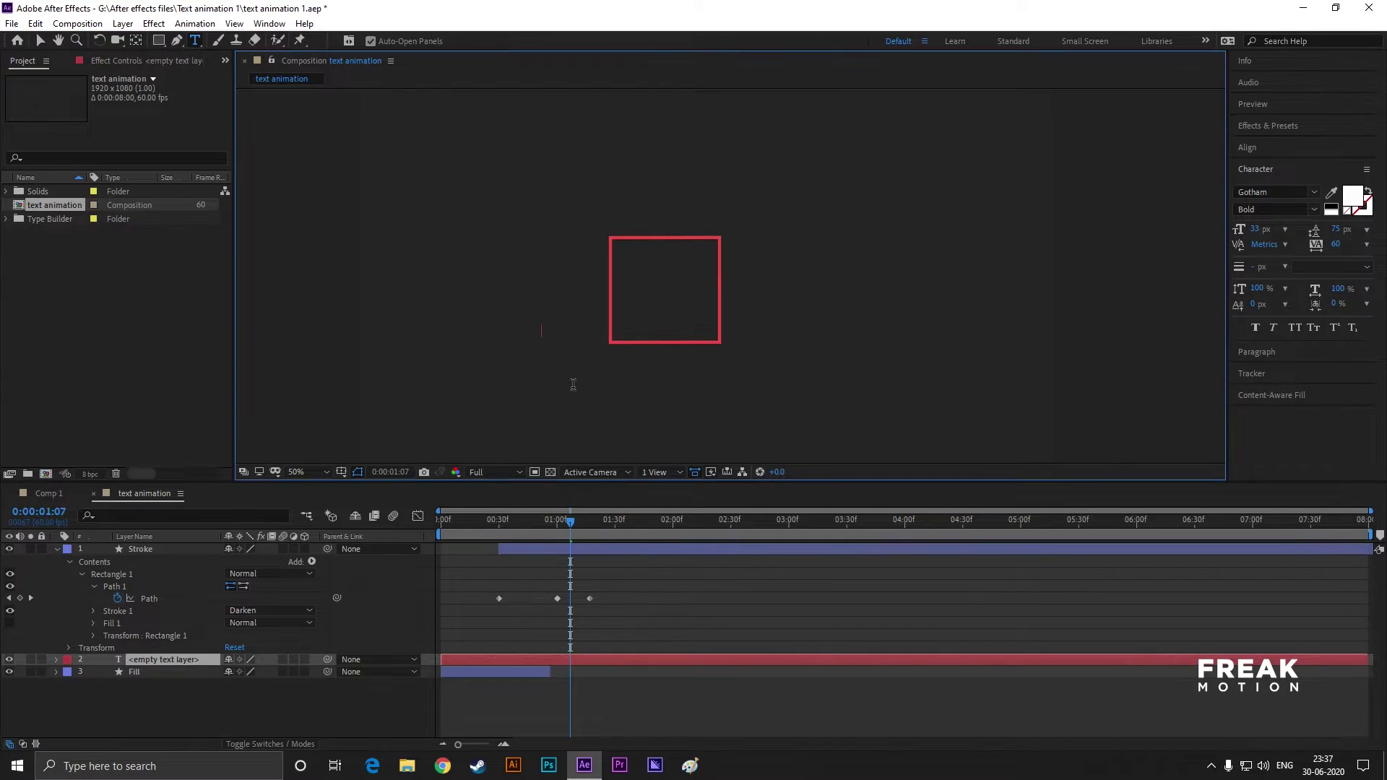
type("DO")
type("N")
type("'")
type("T ")
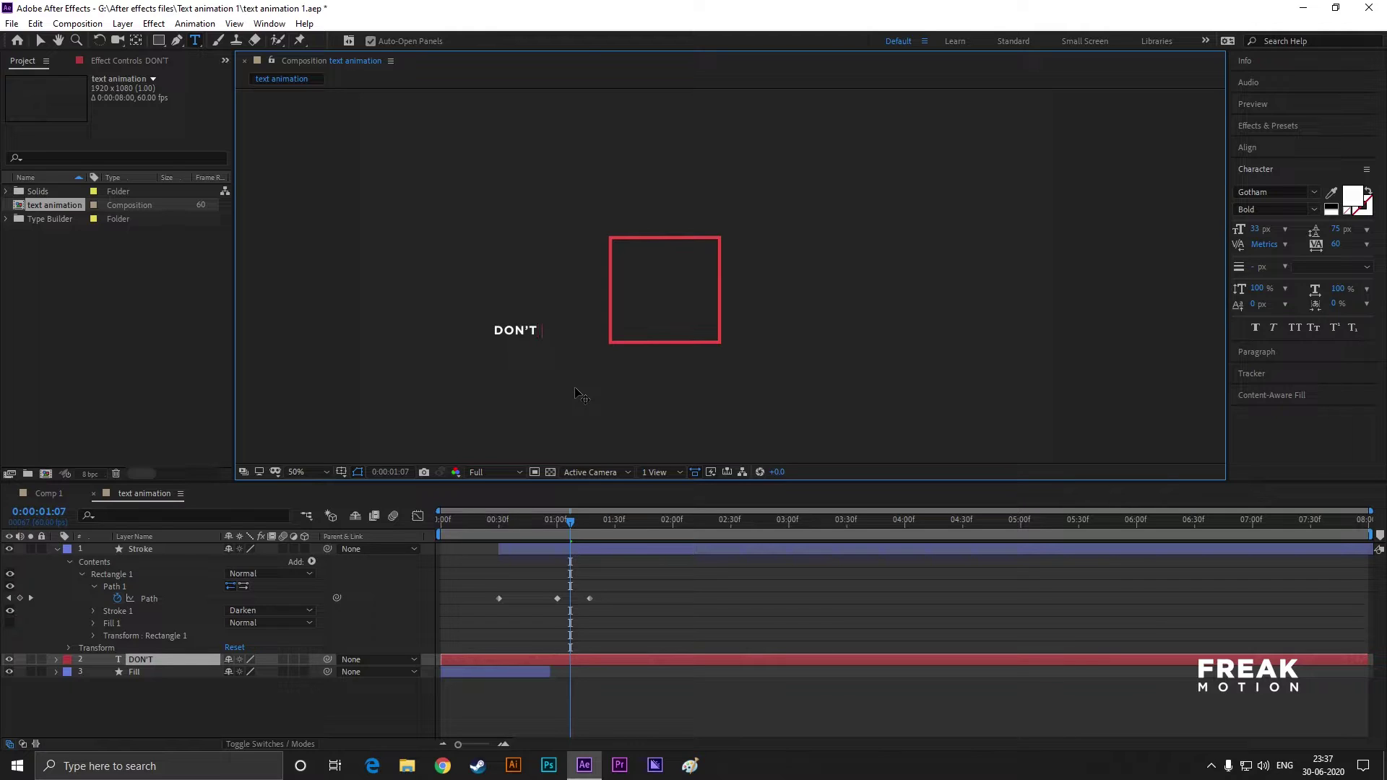
type("WASTE ")
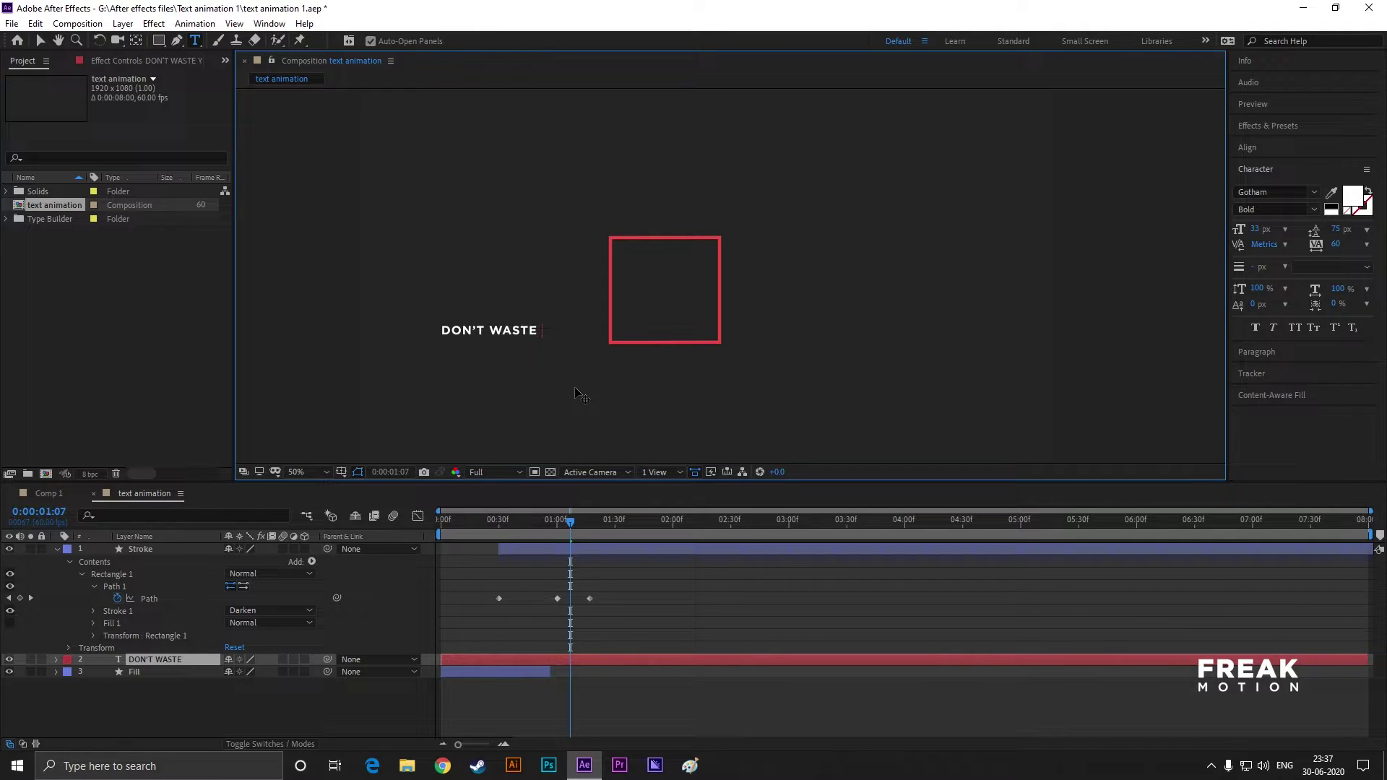
type("YOU TIME")
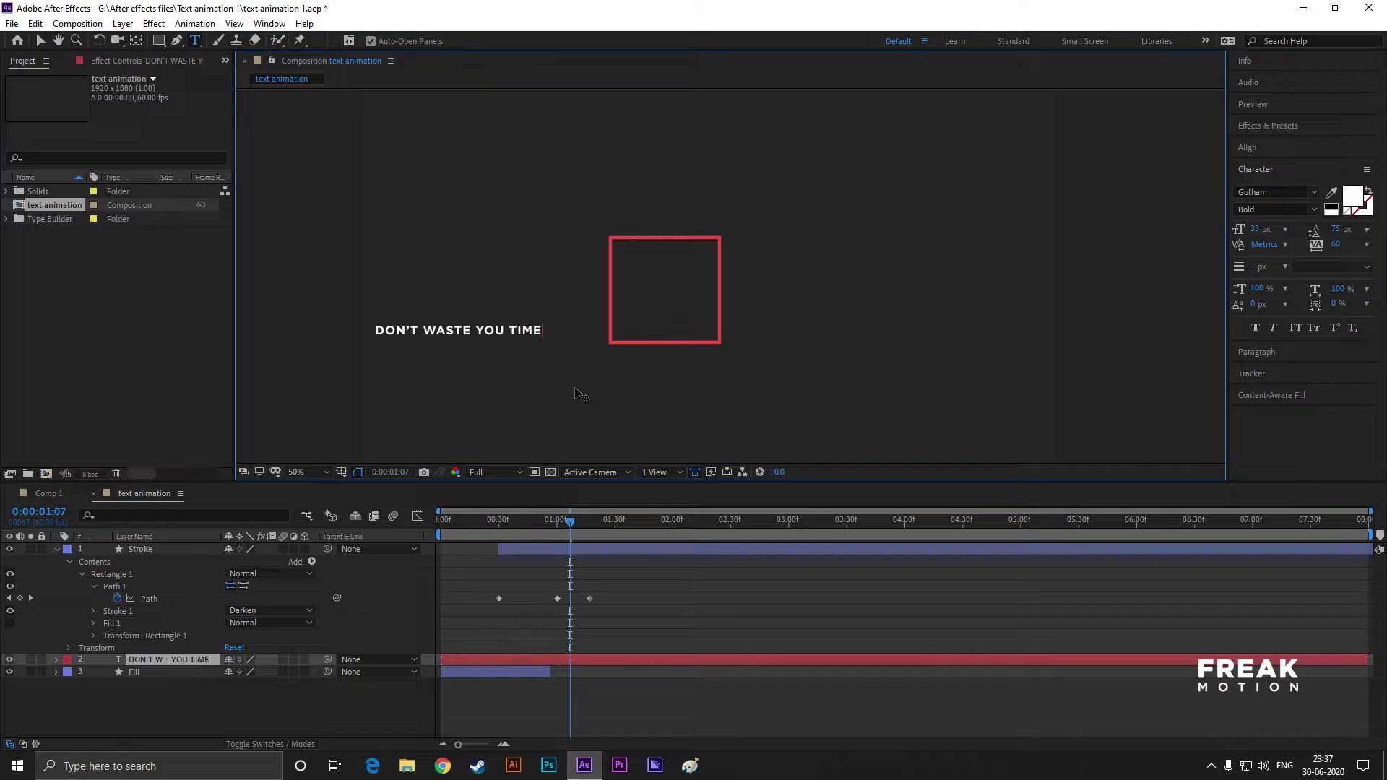
key("Escape")
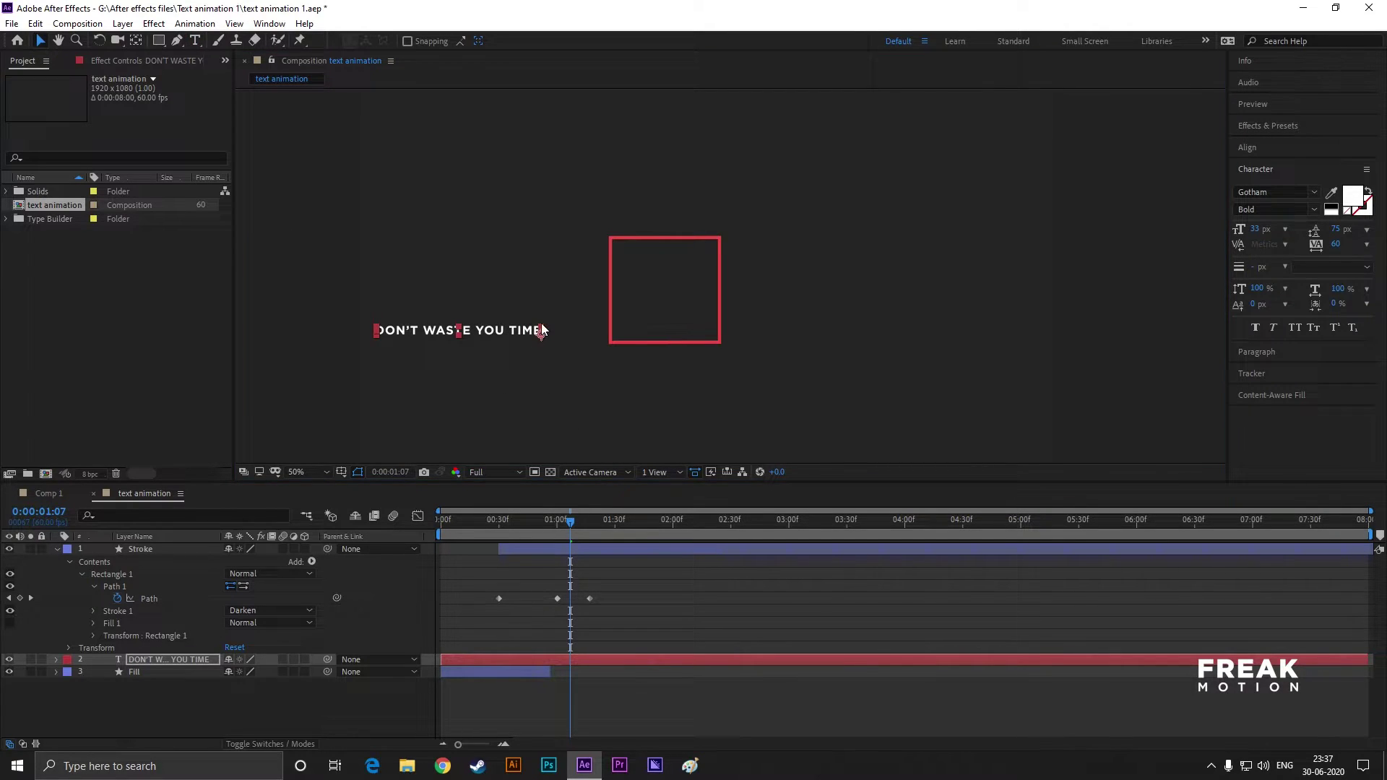
- Break the text into two lines after "DON'T WASTE" and enlarge it beside the outlined rectangle
scroll(822, 292, "up", 2)
double_click(822, 293)
left_click(822, 293)
key("Return")
key("Escape")
scroll(867, 272, "down", 2)
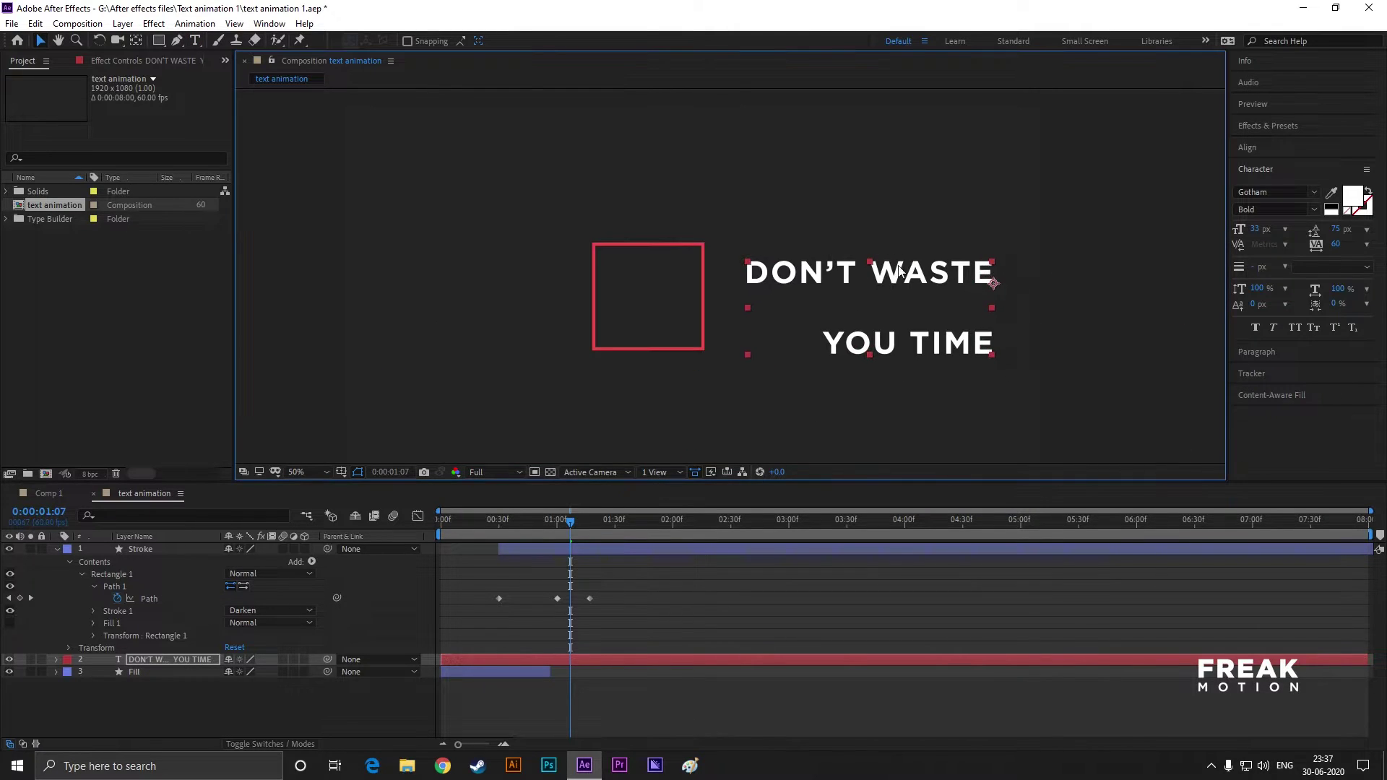
- Left-align the two-line text, then move it over the lower part of the outlined rectangle and scale it down
left_click(1261, 352)
left_click(1242, 212)
left_click_drag(1057, 289, 671, 300)
scroll(670, 299, "up", 2)
scroll(730, 303, "down", 2)
left_click_drag(893, 366, 810, 328)
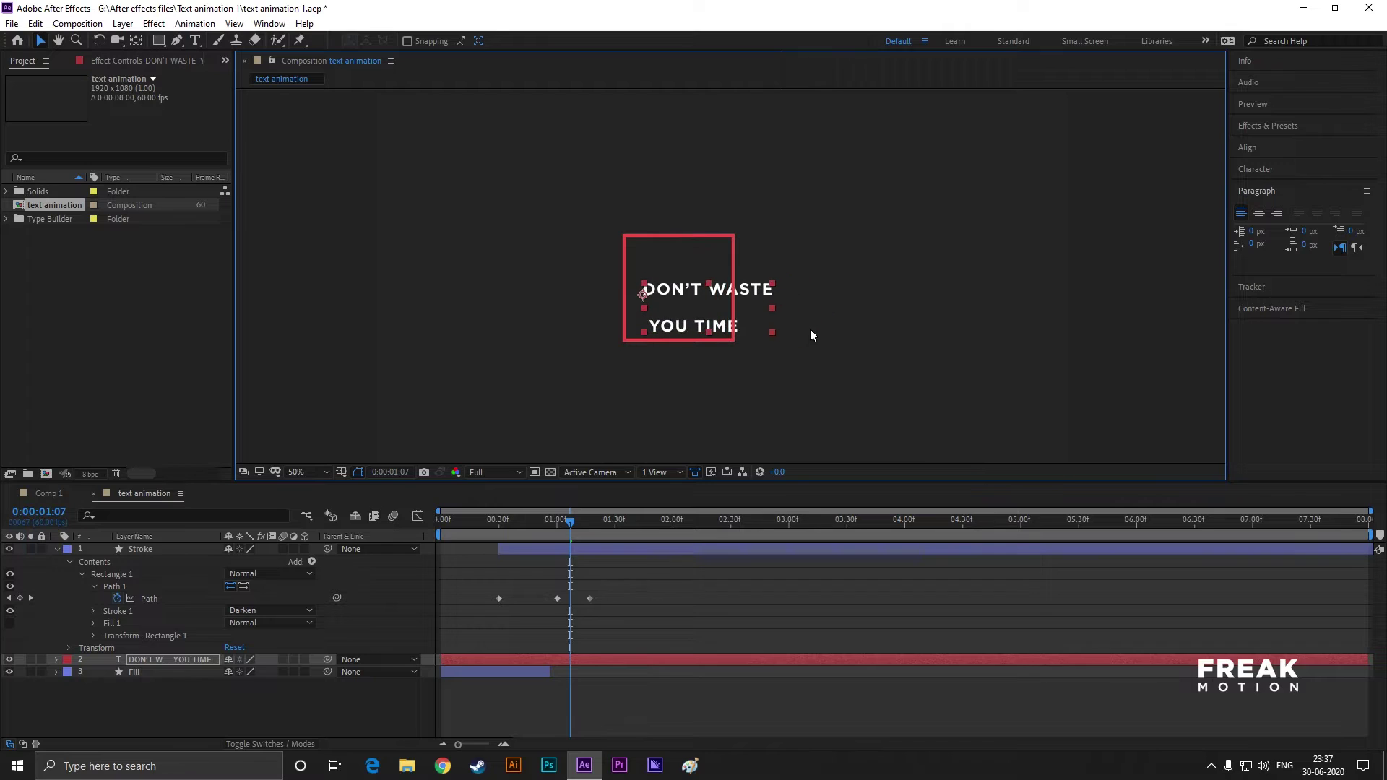
- Set the text leading to 40 px and line up the second line's start with the first, moving the text slightly down
scroll(699, 303, "up", 2)
left_click(1257, 168)
left_click_drag(1339, 230, 1316, 239)
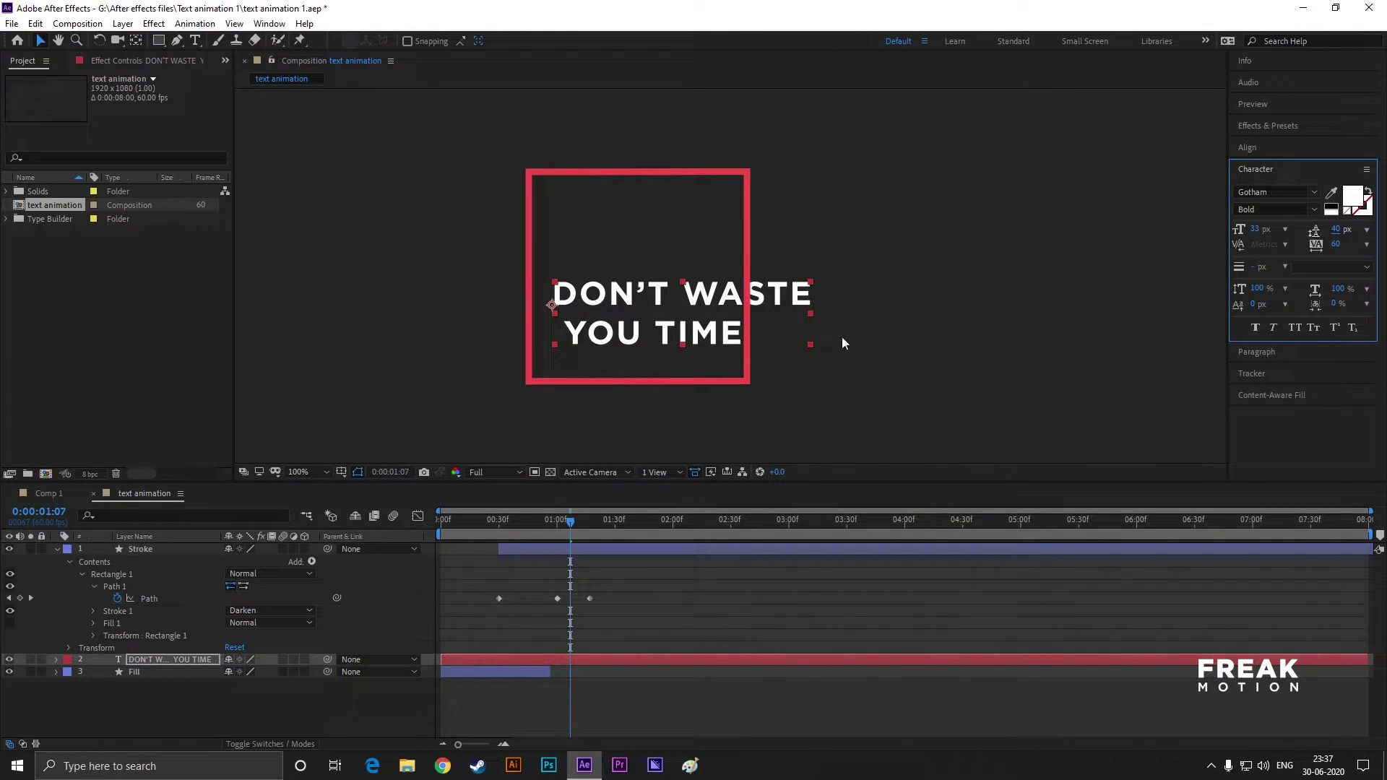
left_click_drag(570, 332, 567, 350)
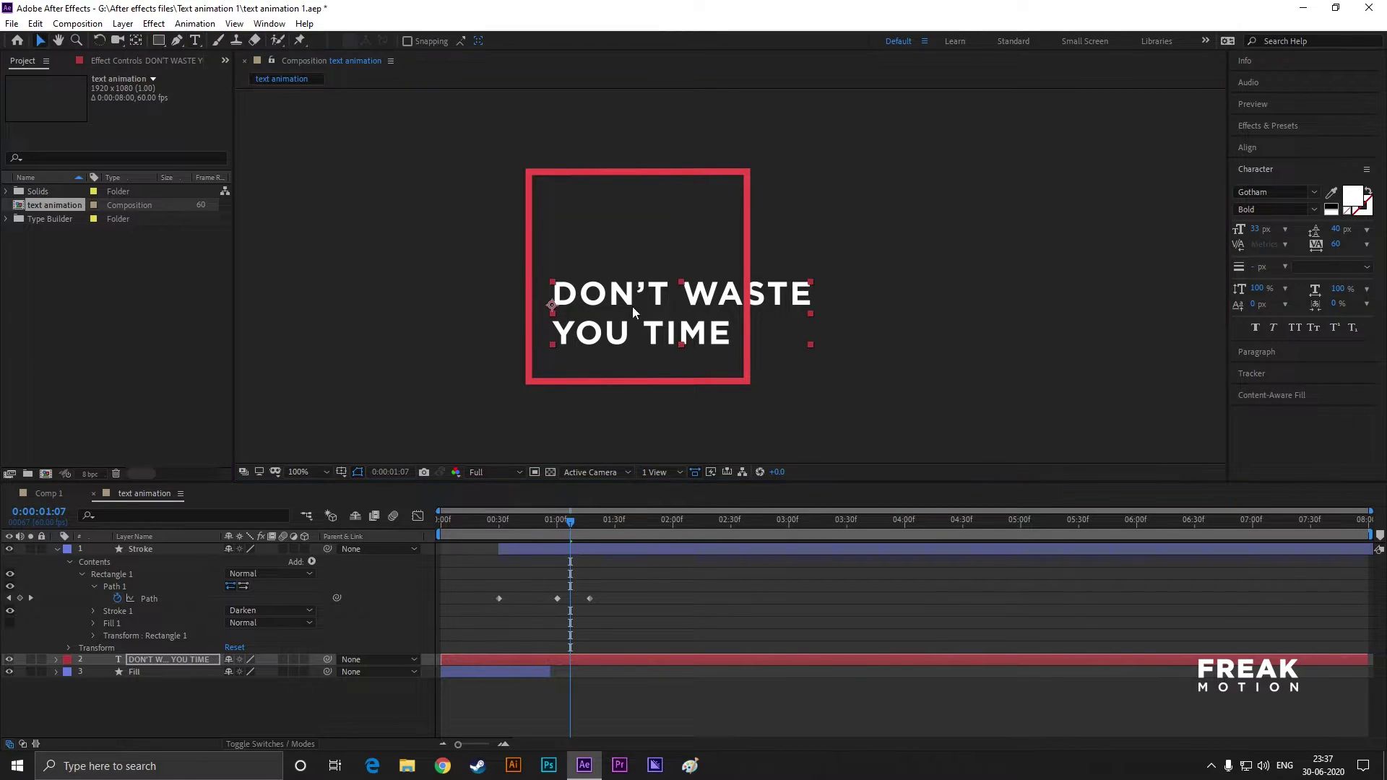
- Reduce the "DON'T WASTE" line to 16 px and correct "YOU" to "YOUR" in the second line
double_click(626, 348)
left_click_drag(549, 309, 822, 311)
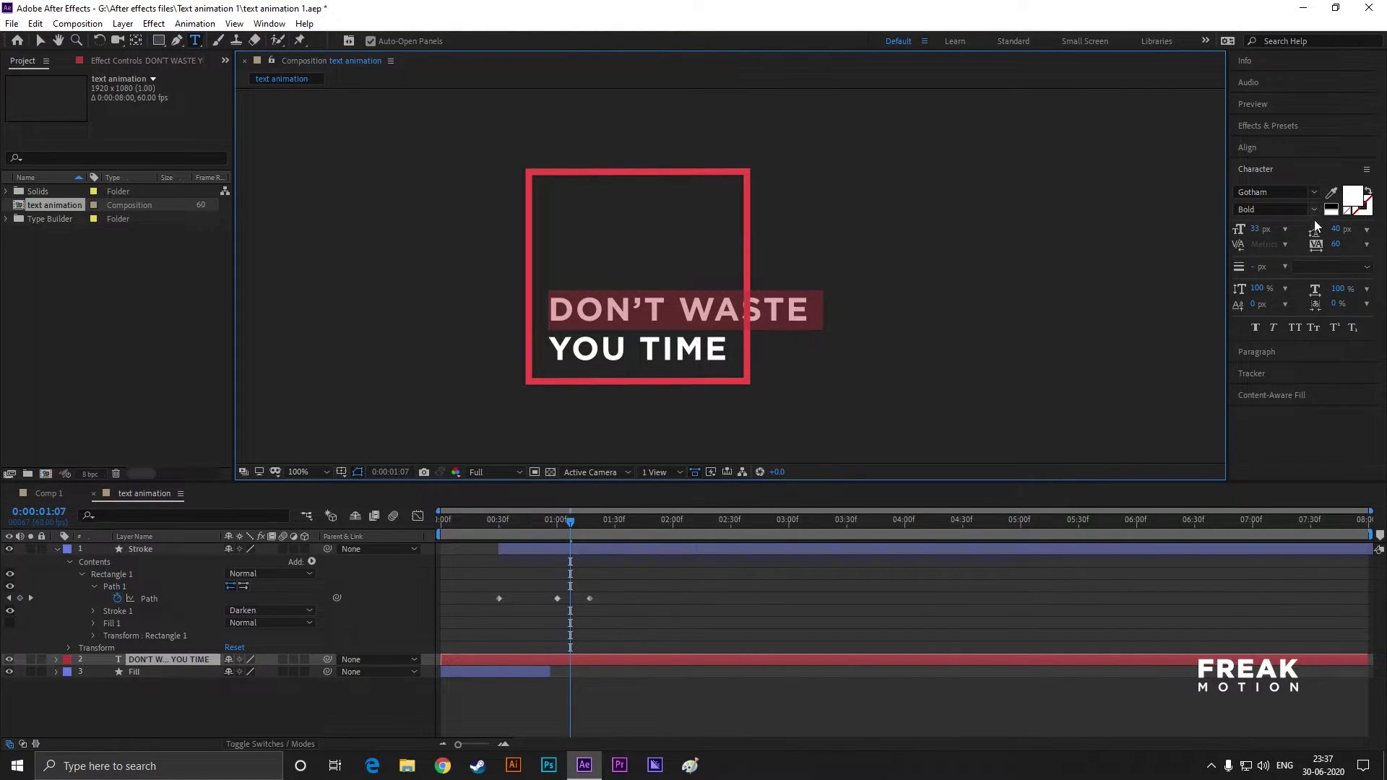
left_click_drag(1264, 234, 1248, 230)
left_click(626, 349)
type("R")
left_click(39, 40)
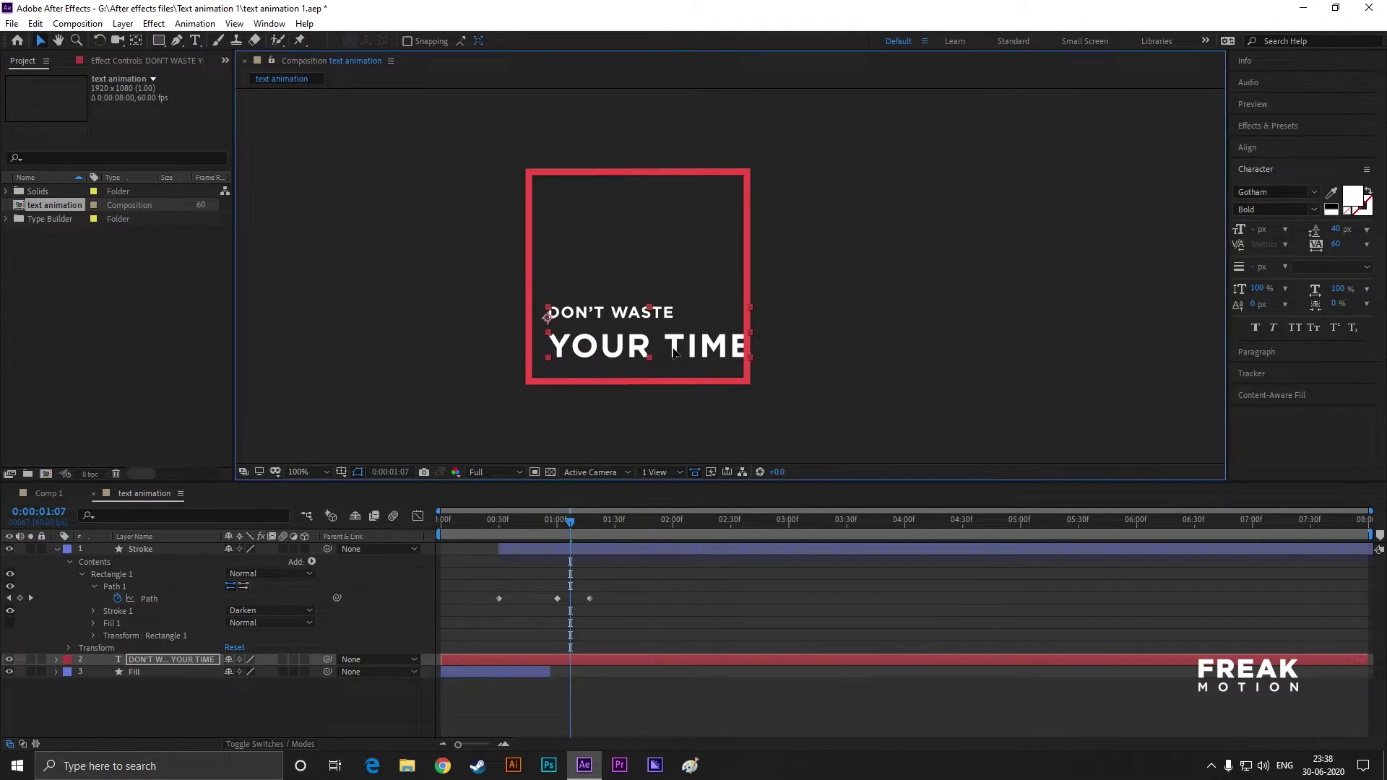
- Lock the Stroke and Fill layers
left_click(749, 365)
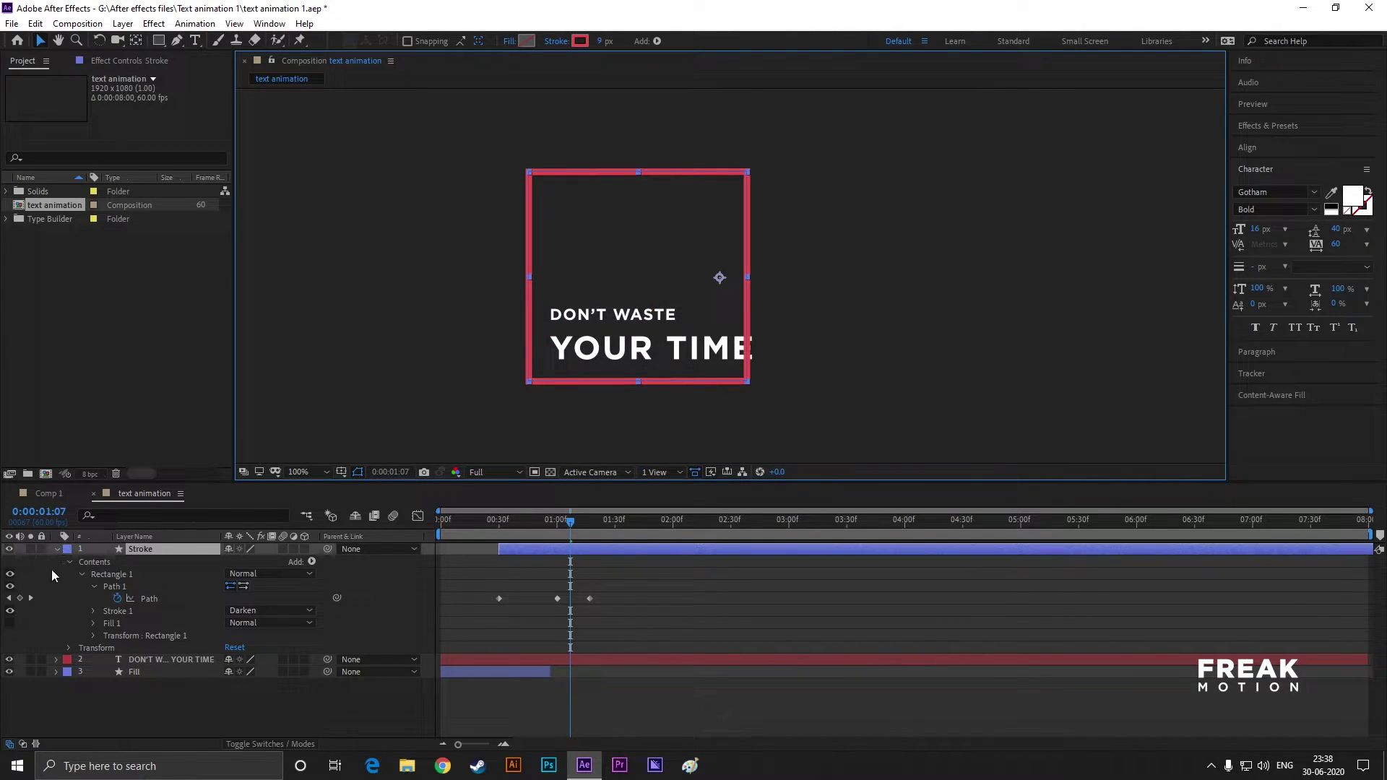
left_click(40, 549)
left_click(39, 672)
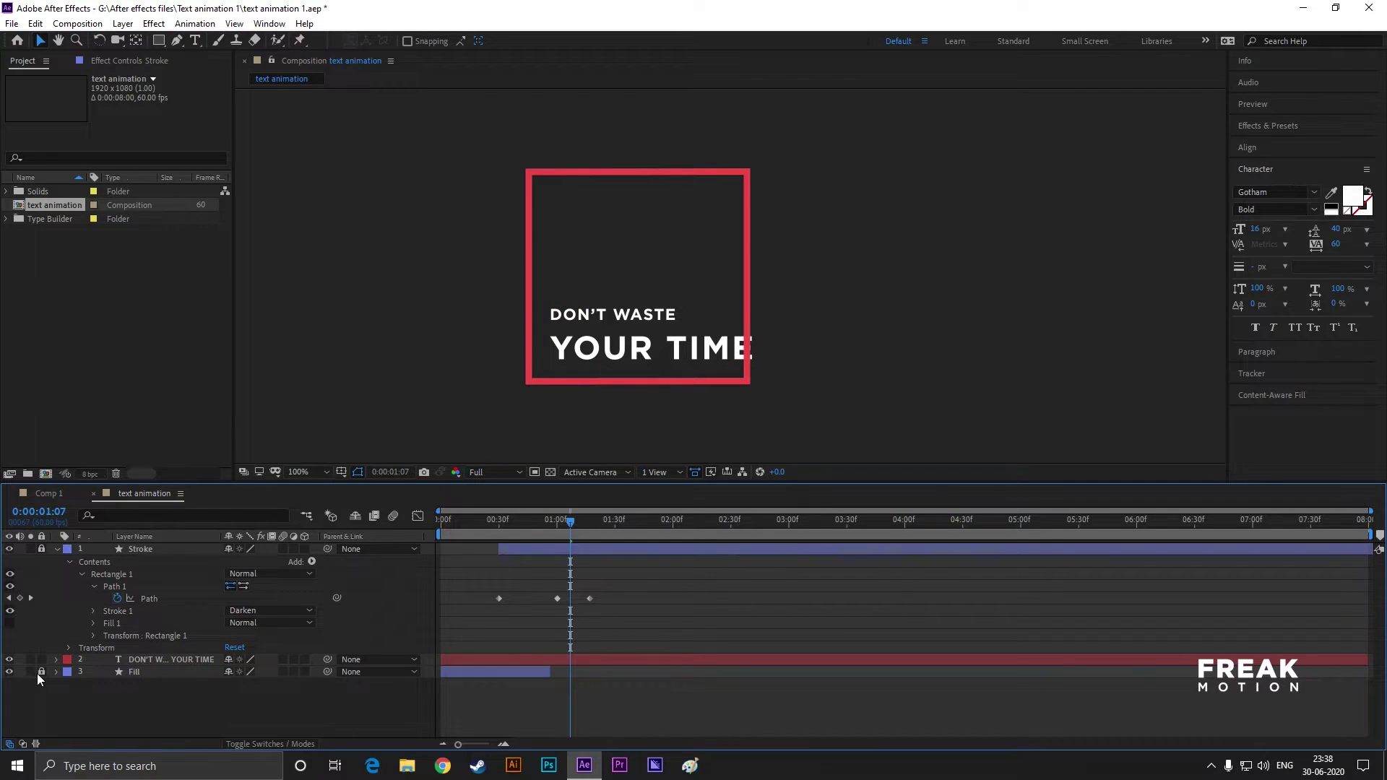
- Scale up the text layer and colour the word "TIME" with the red sampled from the rectangle's outline
left_click(141, 659)
left_click_drag(753, 307, 846, 333)
double_click(814, 349)
left_click_drag(732, 343, 876, 345)
left_click(733, 171)
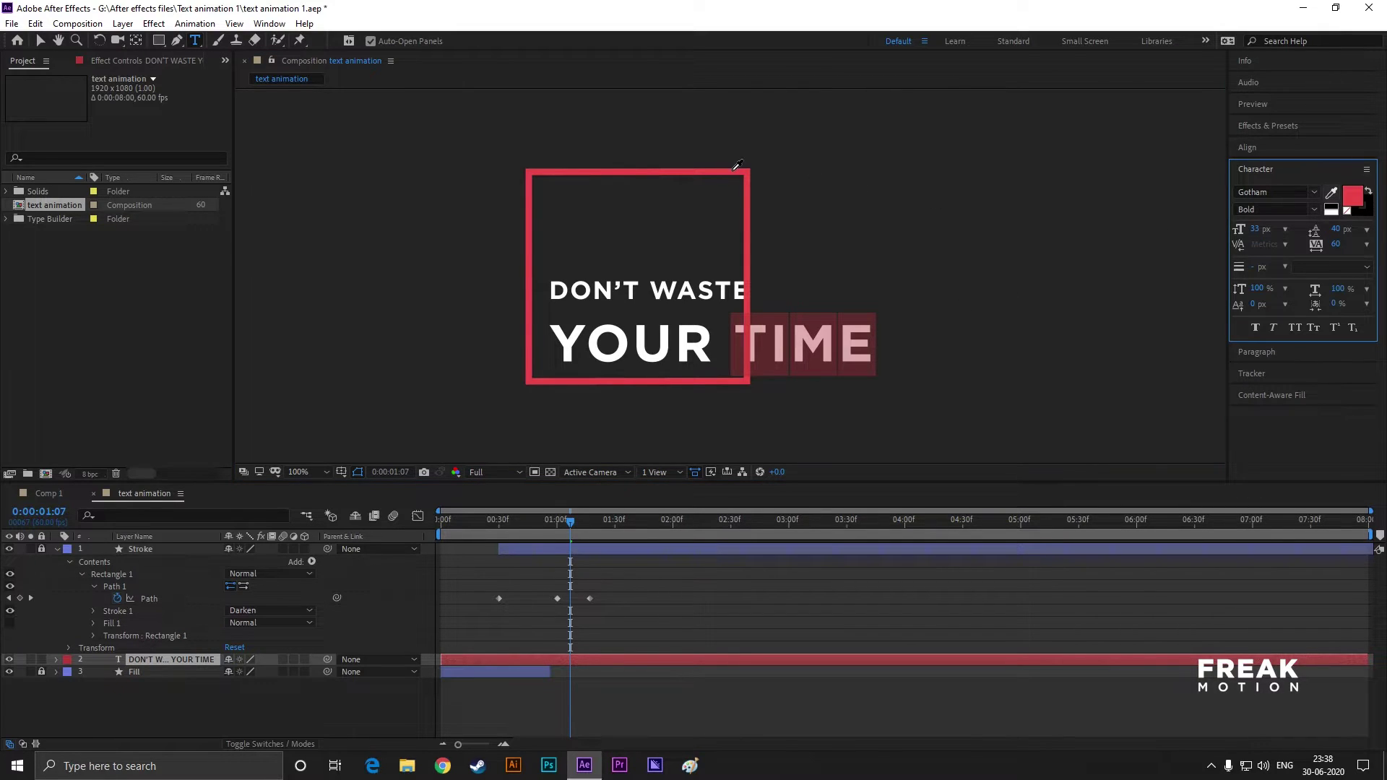
left_click(40, 40)
left_click(292, 185)
left_click(797, 353)
left_click(817, 382)
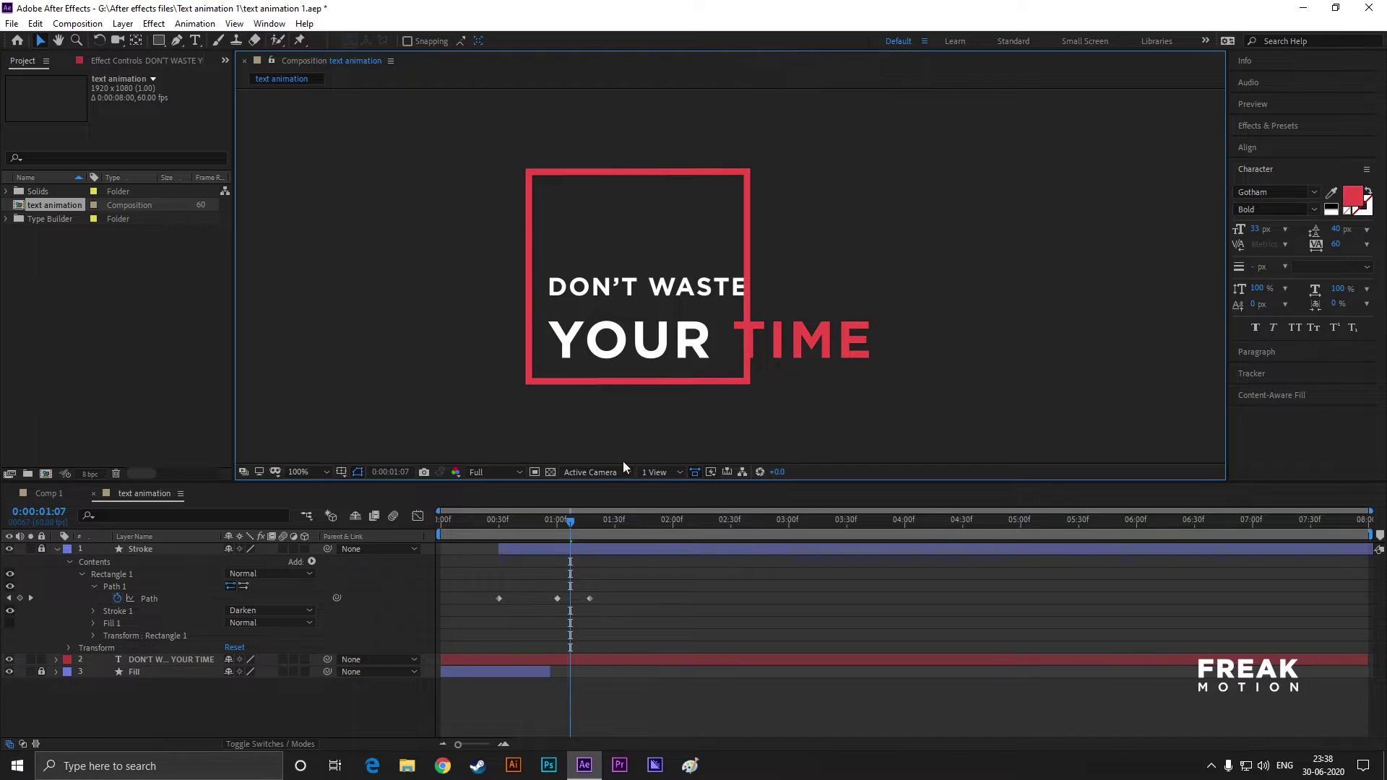
- Tighten the text leading to 35 px, reposition the text inside the outline's left edge, and deselect the layer
left_click(645, 338)
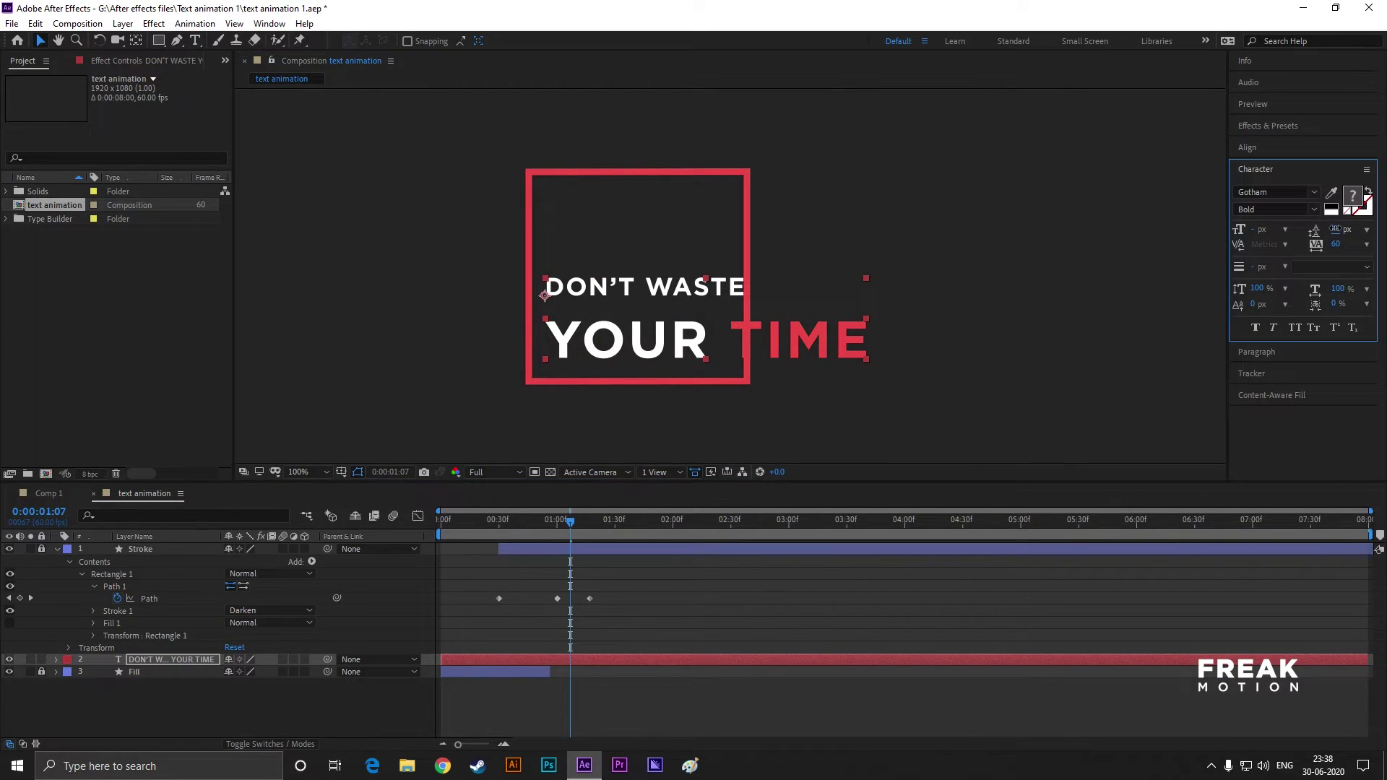
left_click_drag(1338, 231, 1334, 231)
left_click_drag(621, 339, 626, 344)
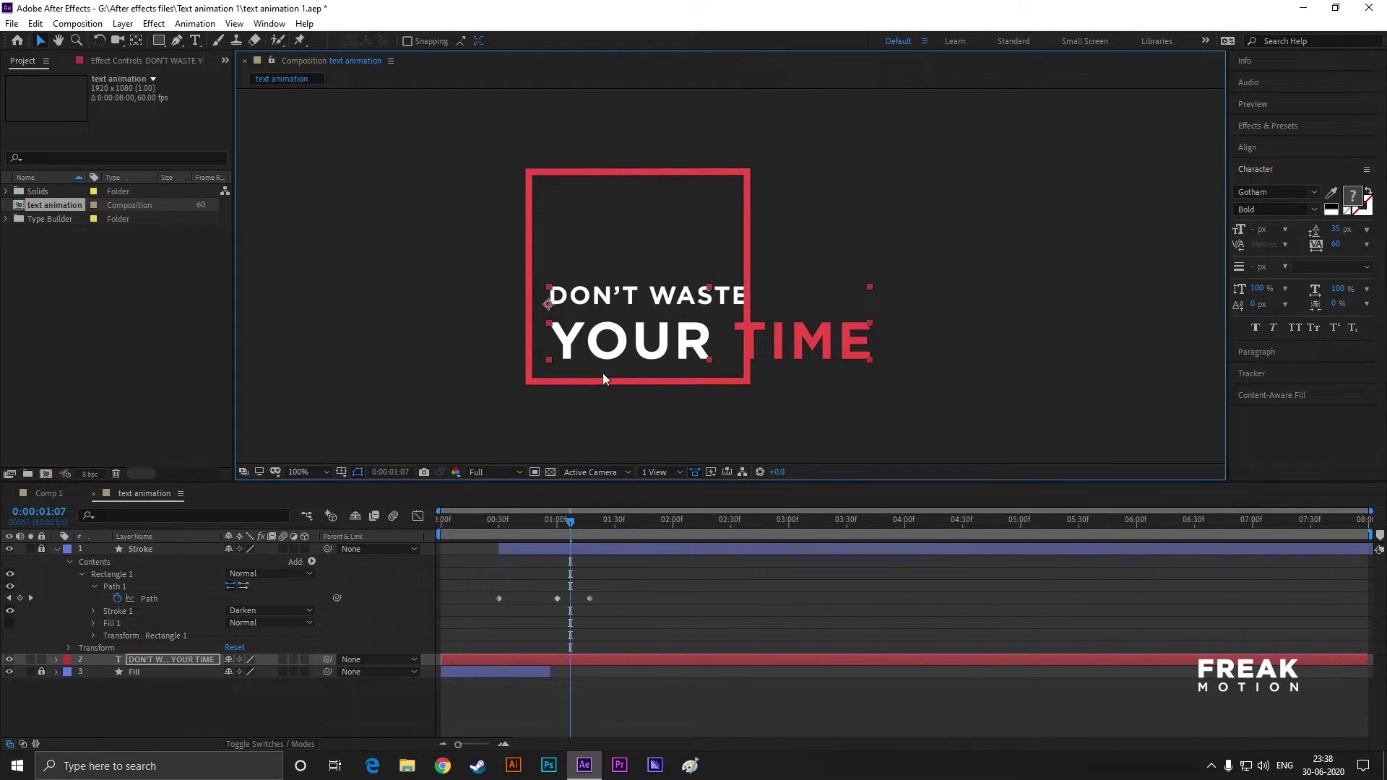
left_click(463, 391)
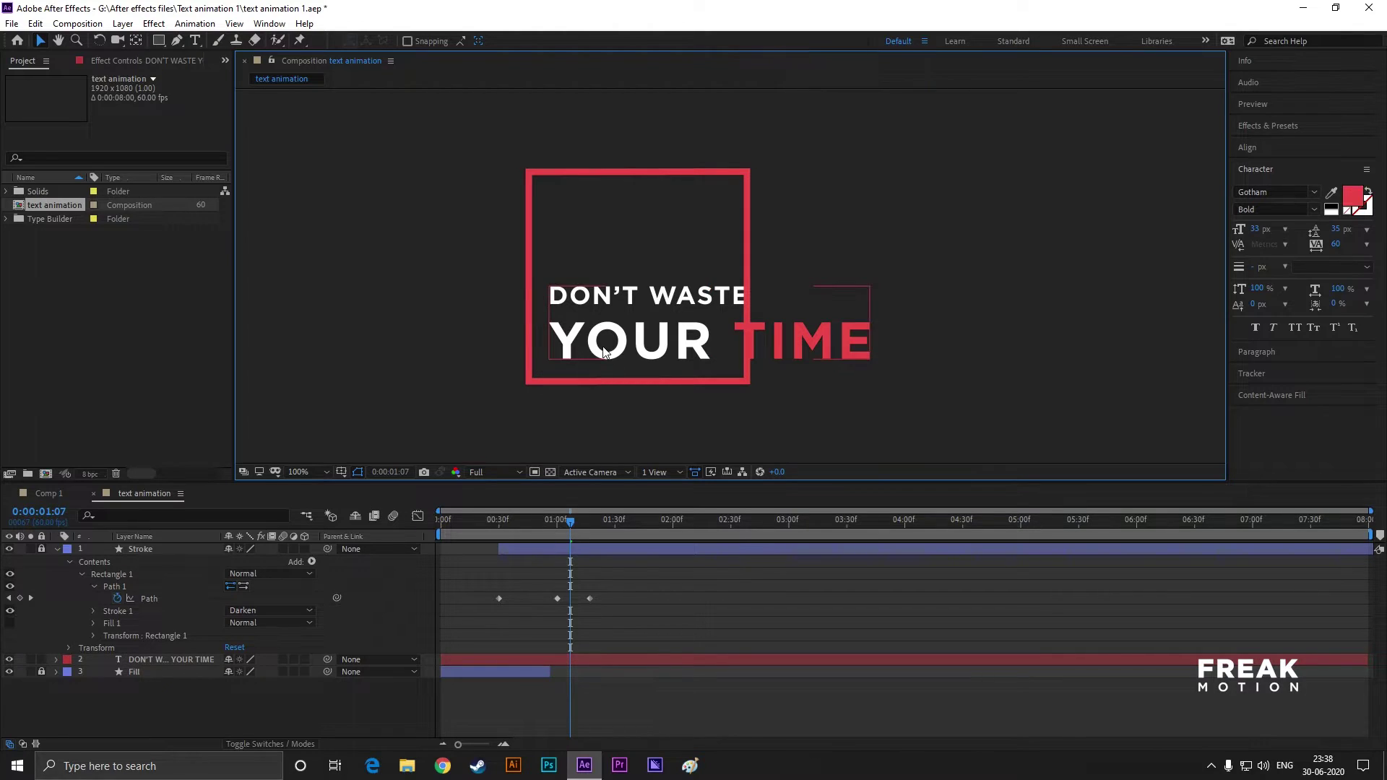
- Draw a new rectangle shape layer slightly taller and wider than the text, placed just left of it
left_click_drag(424, 318, 546, 312)
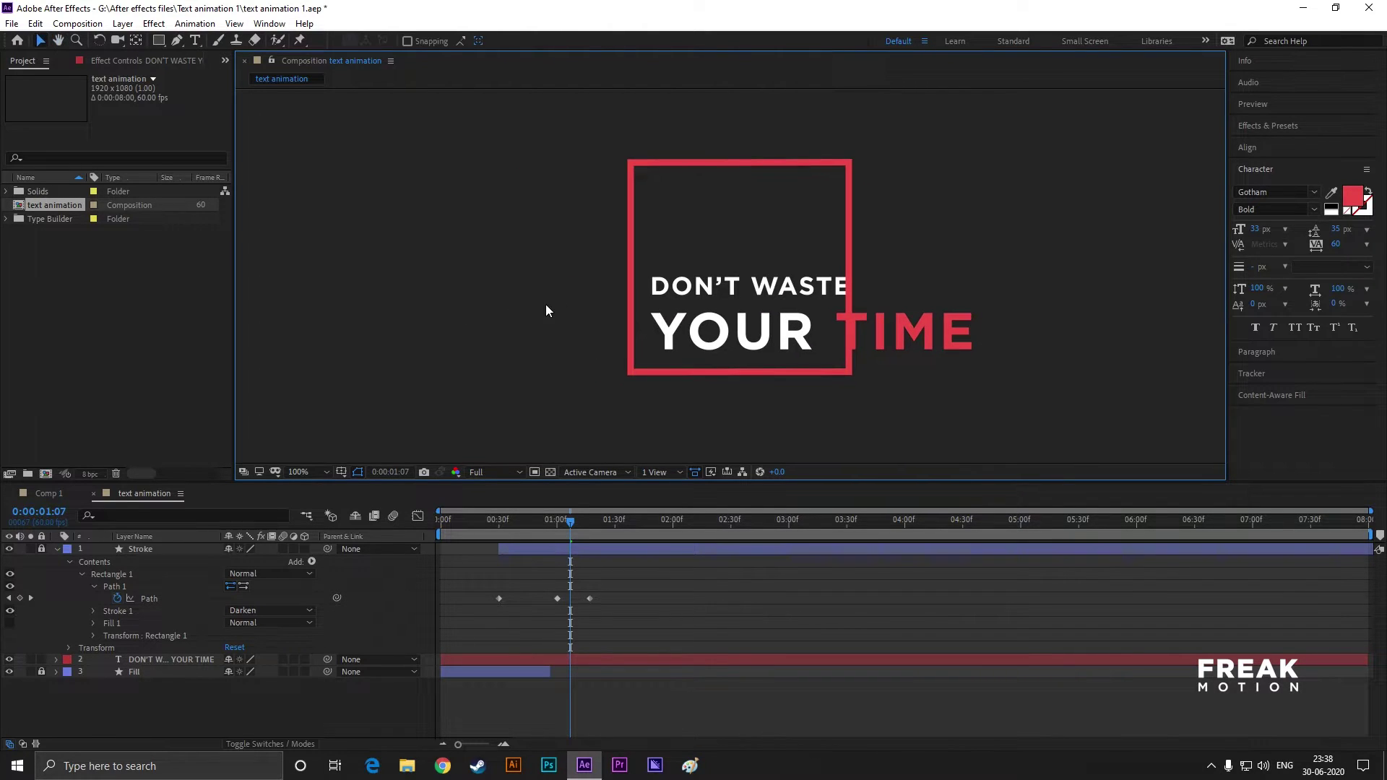
key("q")
mouse_move(647, 259)
left_mouse_down()
mouse_move(561, 365)
mouse_move(303, 375)
left_mouse_up()
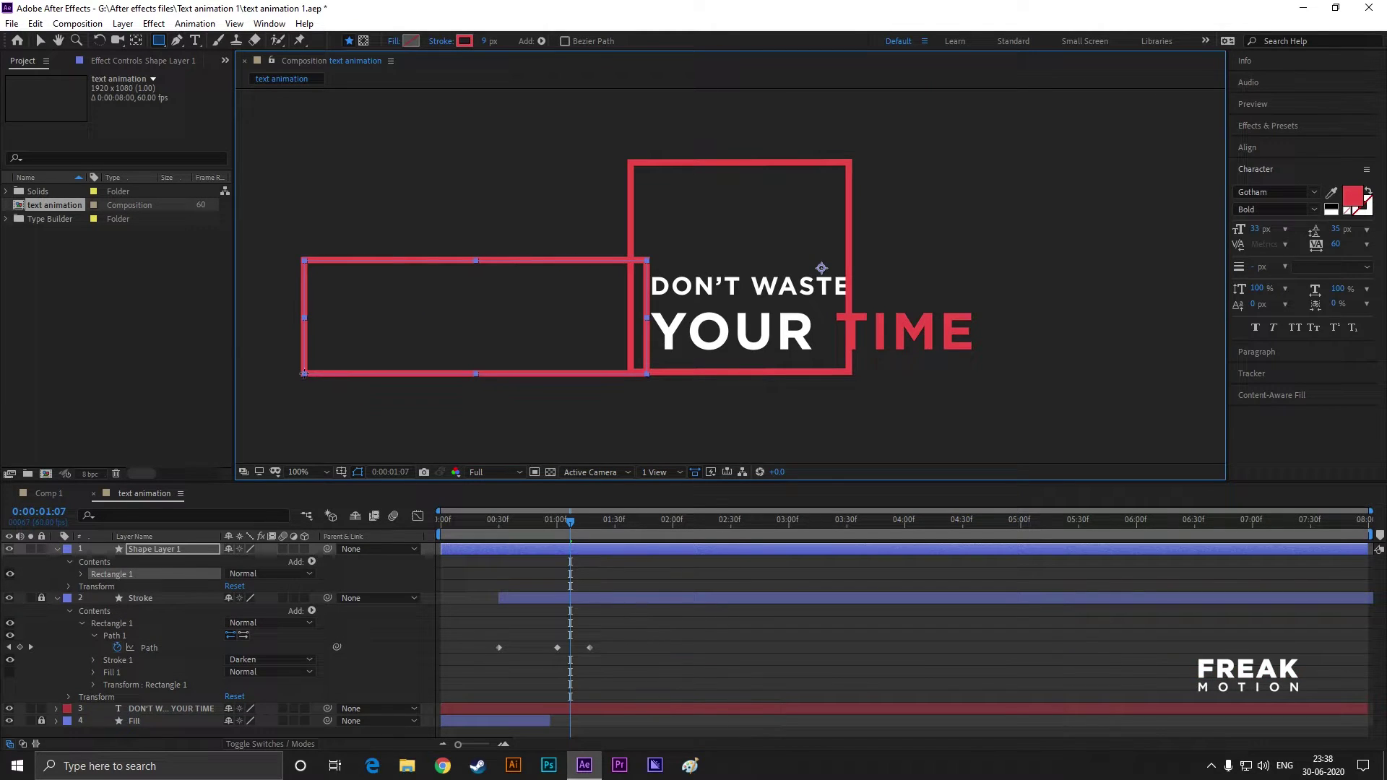
key("v")
key("ctrl+alt+Home")
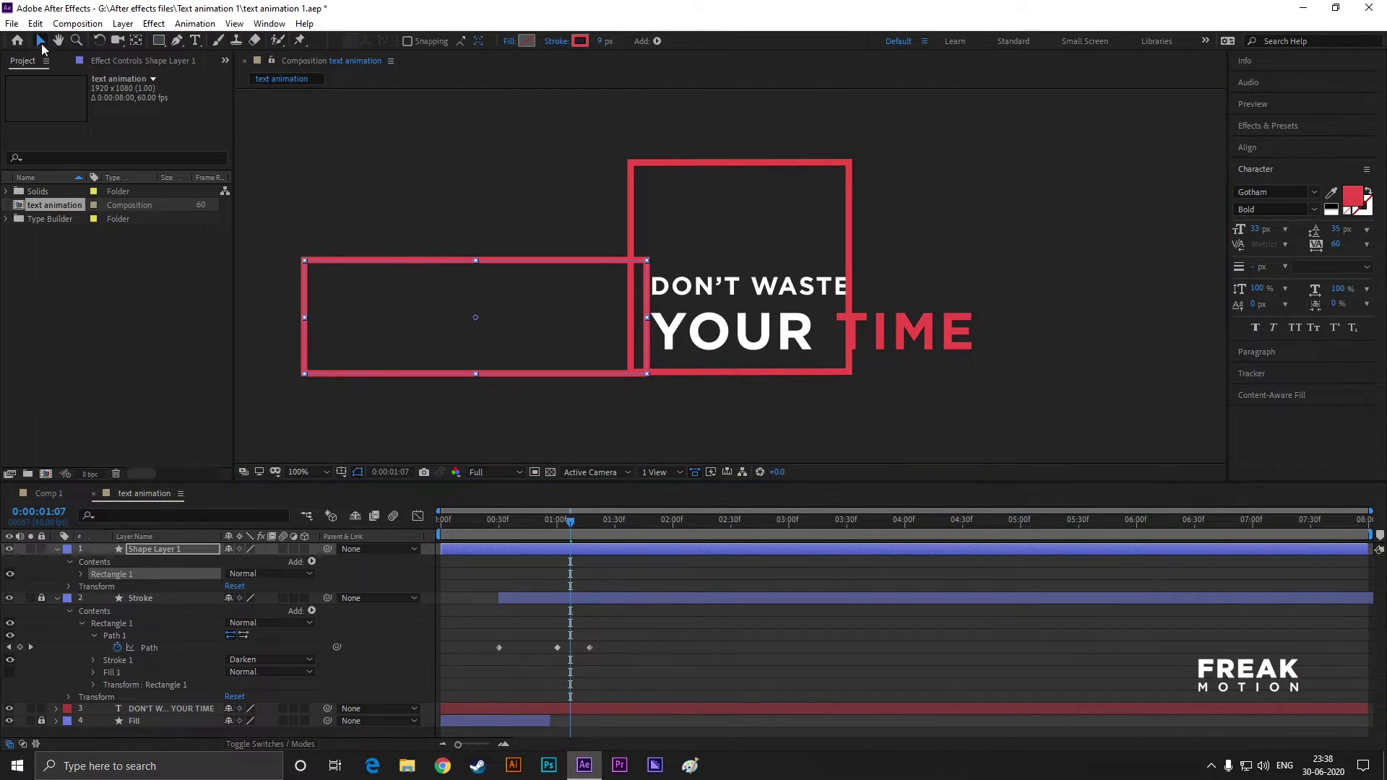
left_click_drag(473, 323, 468, 322)
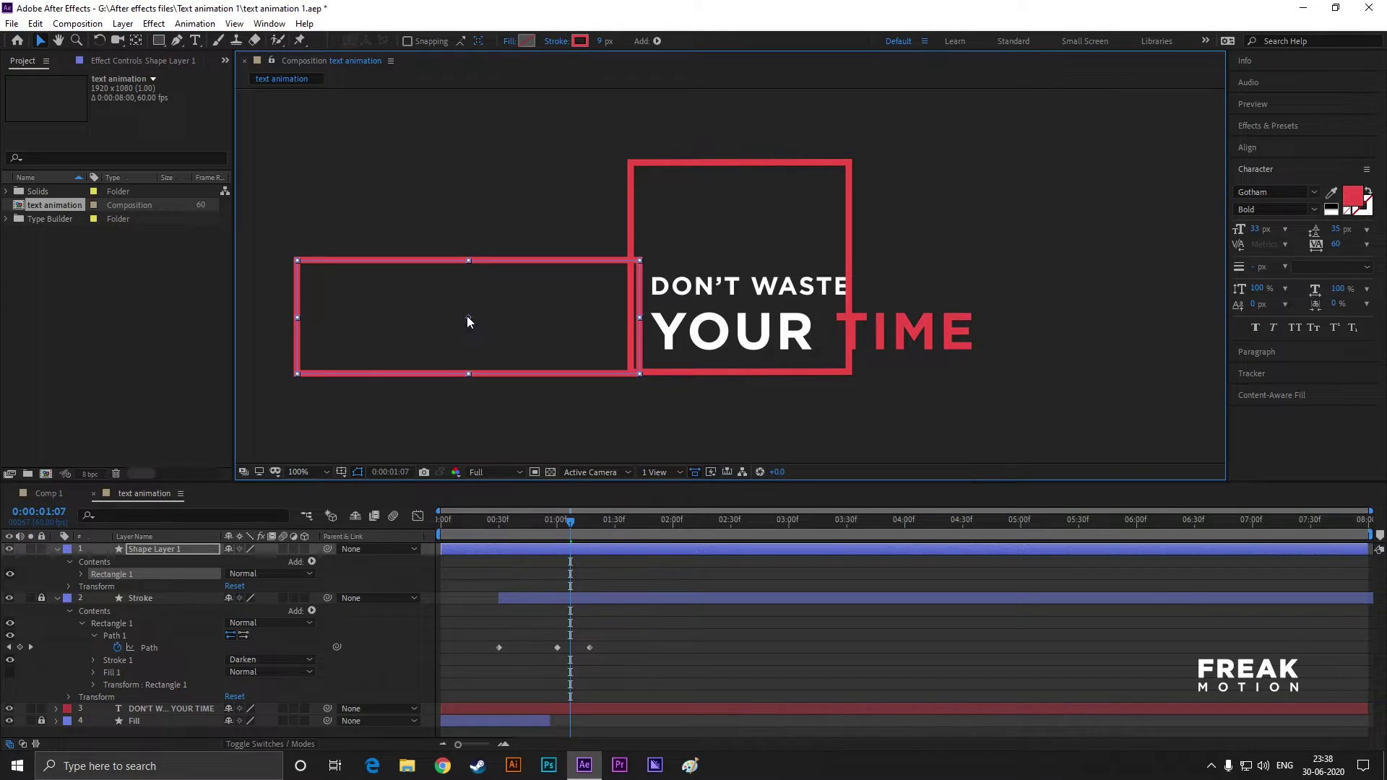
left_click(681, 421)
- Remove the new rectangle's stroke and give it a solid red fill
left_click(470, 247)
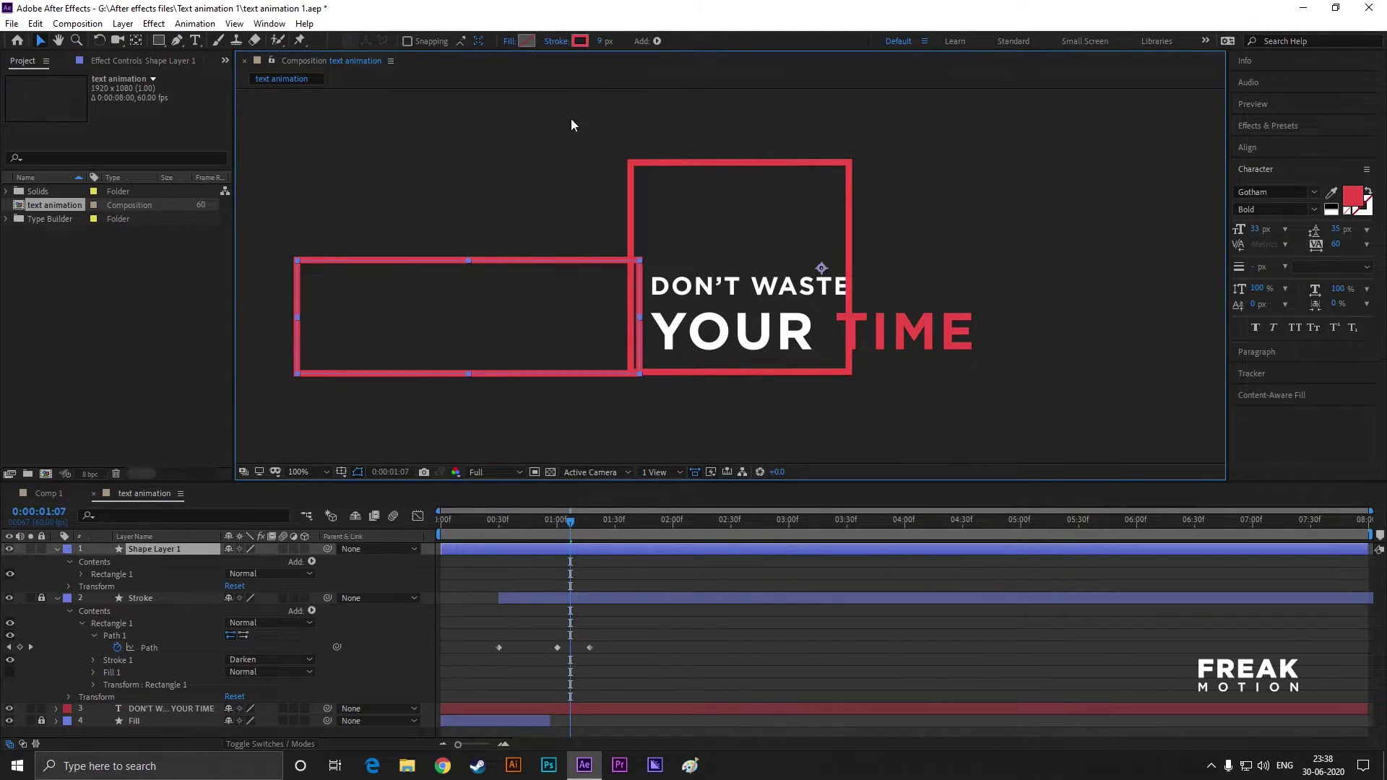
left_click(560, 45)
left_click(620, 345)
left_click(671, 429)
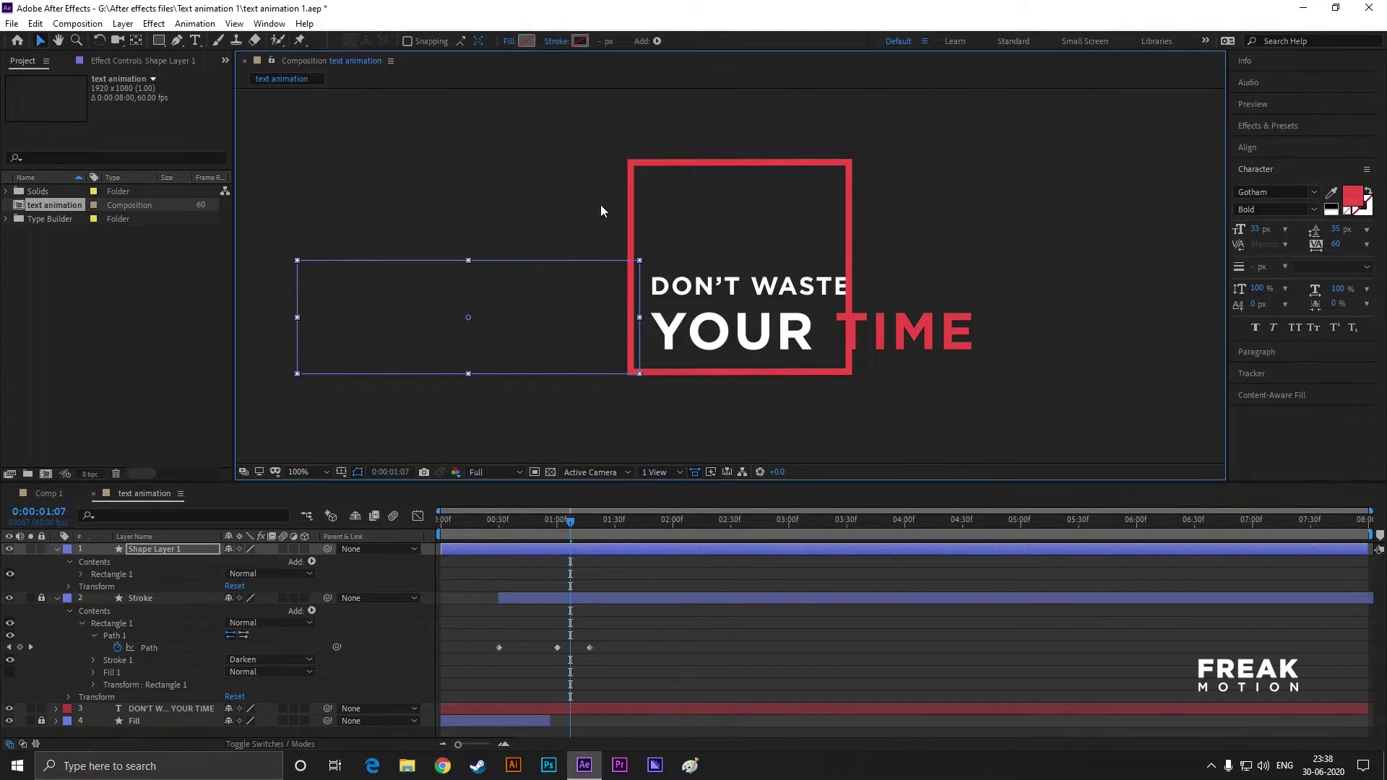
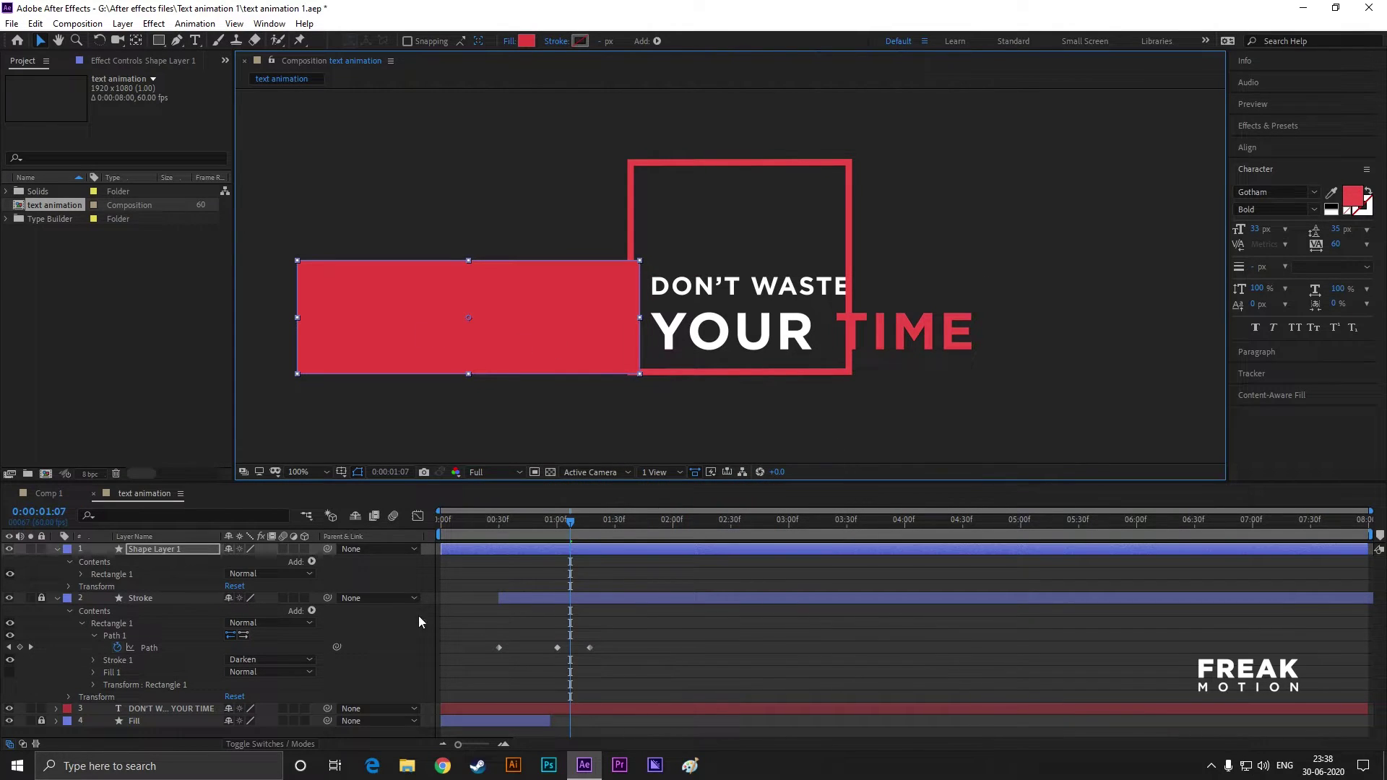
- Move the text layer directly below Shape Layer 1 in the layer stack and collapse the Stroke layer's properties
left_click_drag(146, 711, 154, 597)
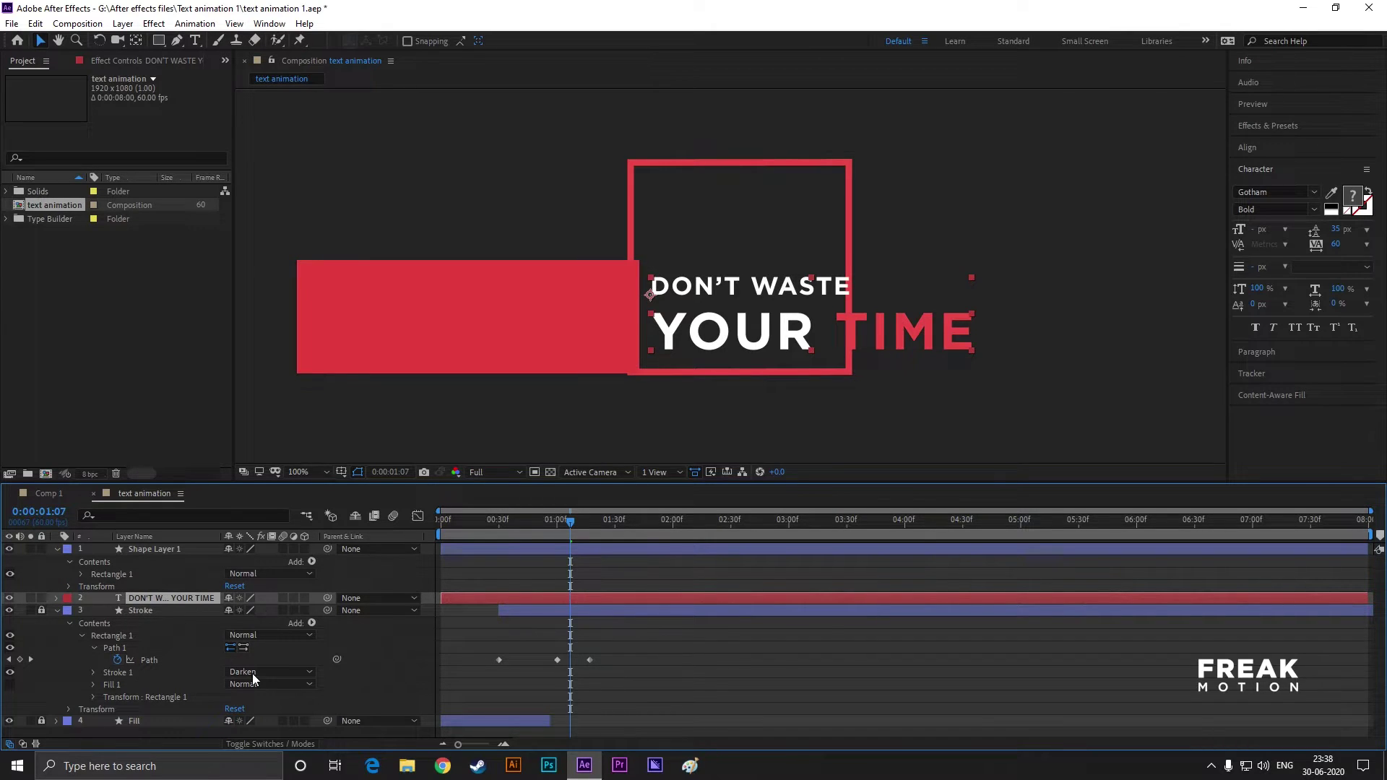
left_click(57, 610)
left_click(144, 668)
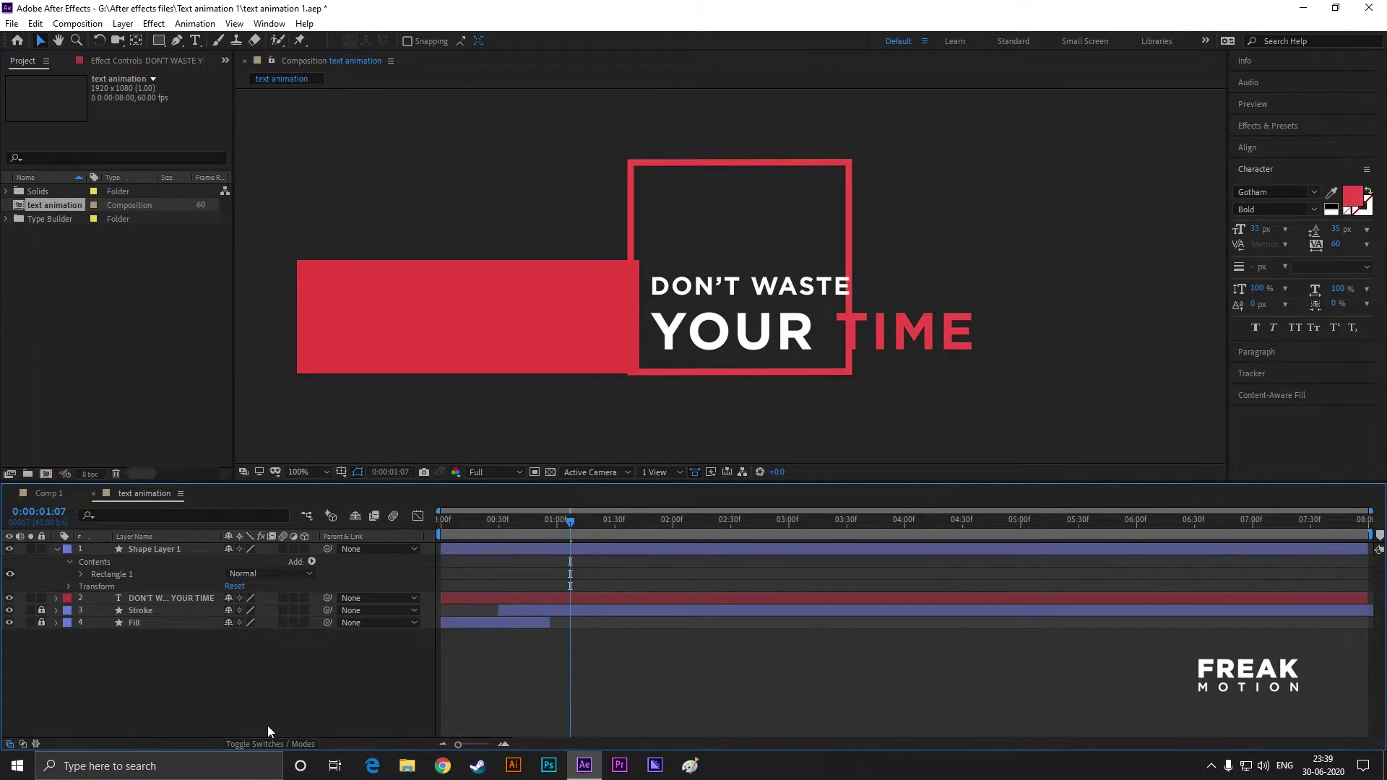
- Set the text layer's track matte to Alpha Inverted, using Shape Layer 1 as the matte
left_click(270, 744)
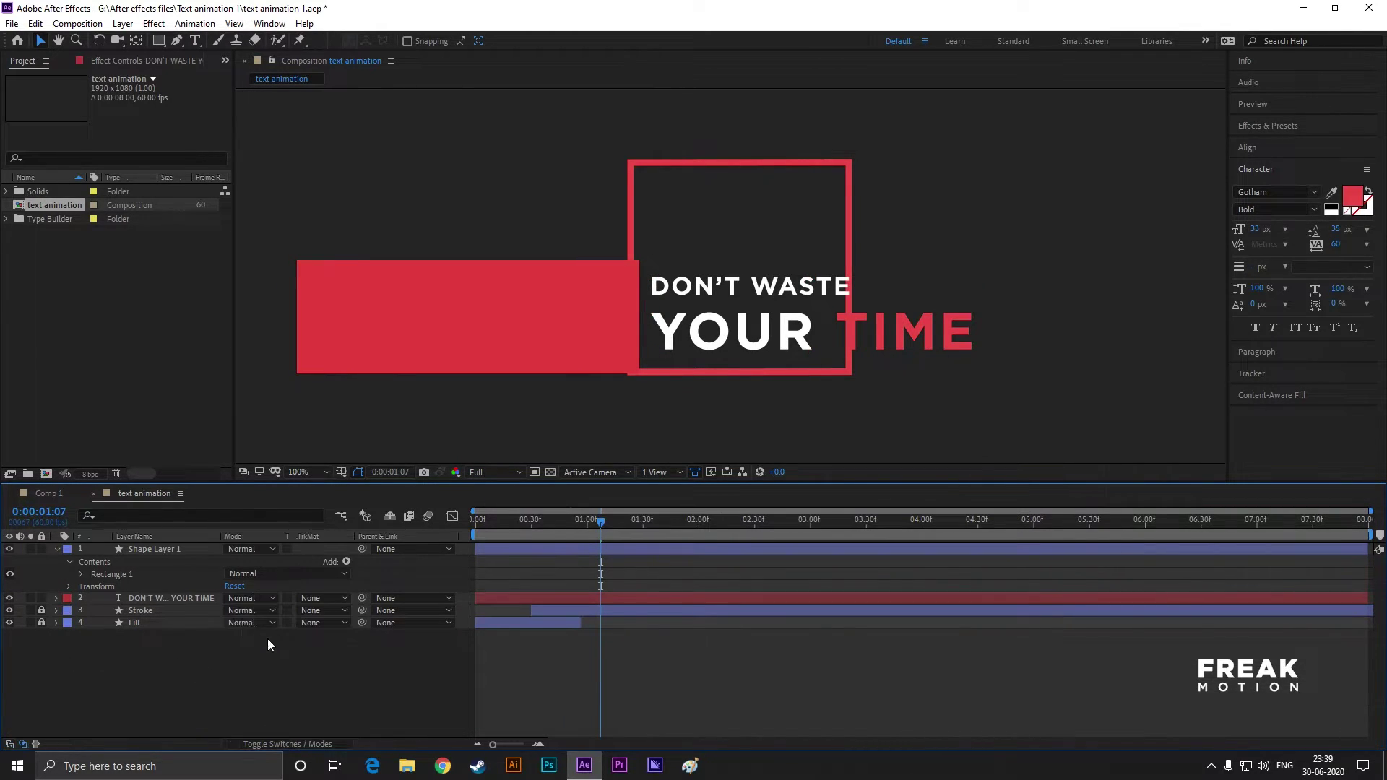
left_click(55, 549)
left_click(144, 562)
left_click(327, 562)
left_click(363, 614)
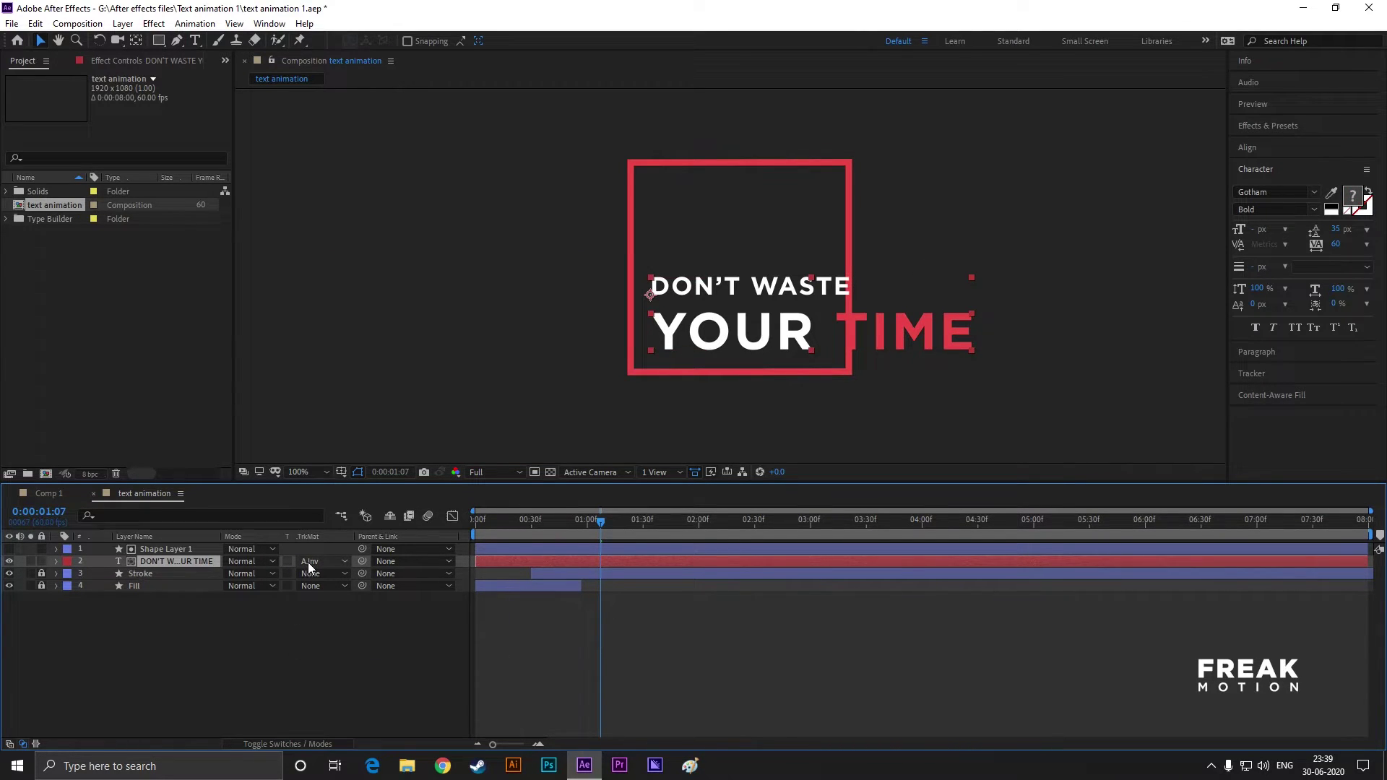
- Show the transform properties of the "DON'T WASTE YOUR TIME" text layer and add a Position keyframe at 0:00:01:30
left_click(120, 549)
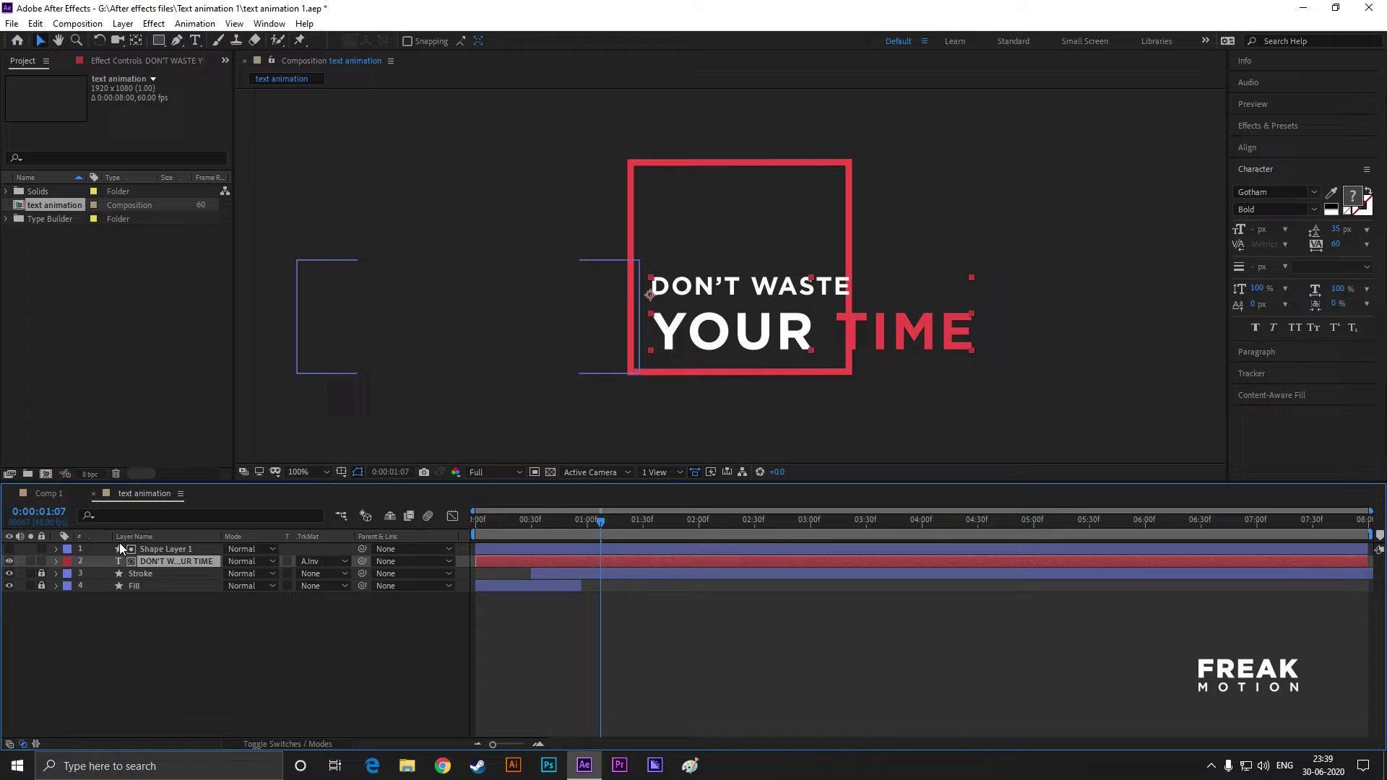
left_click(56, 562)
left_click(68, 574)
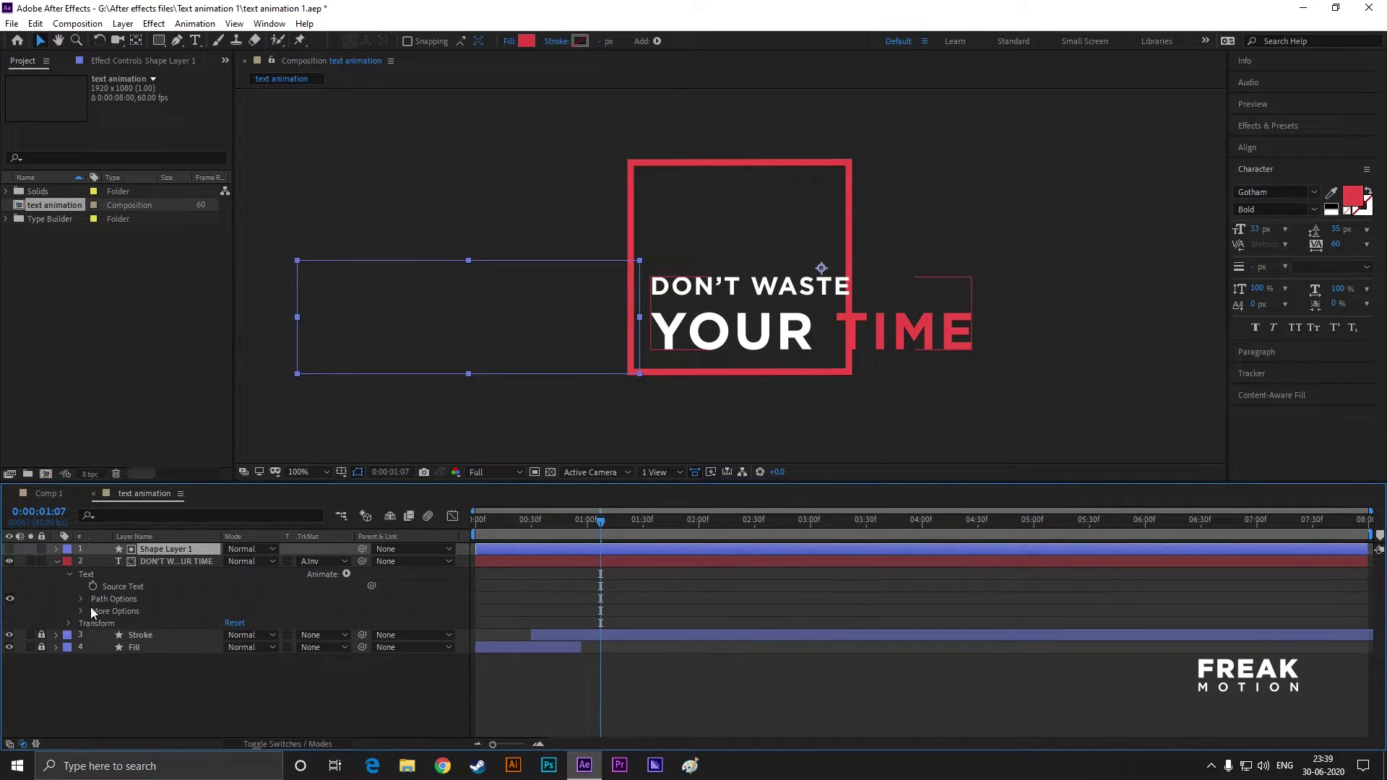
left_click(69, 623)
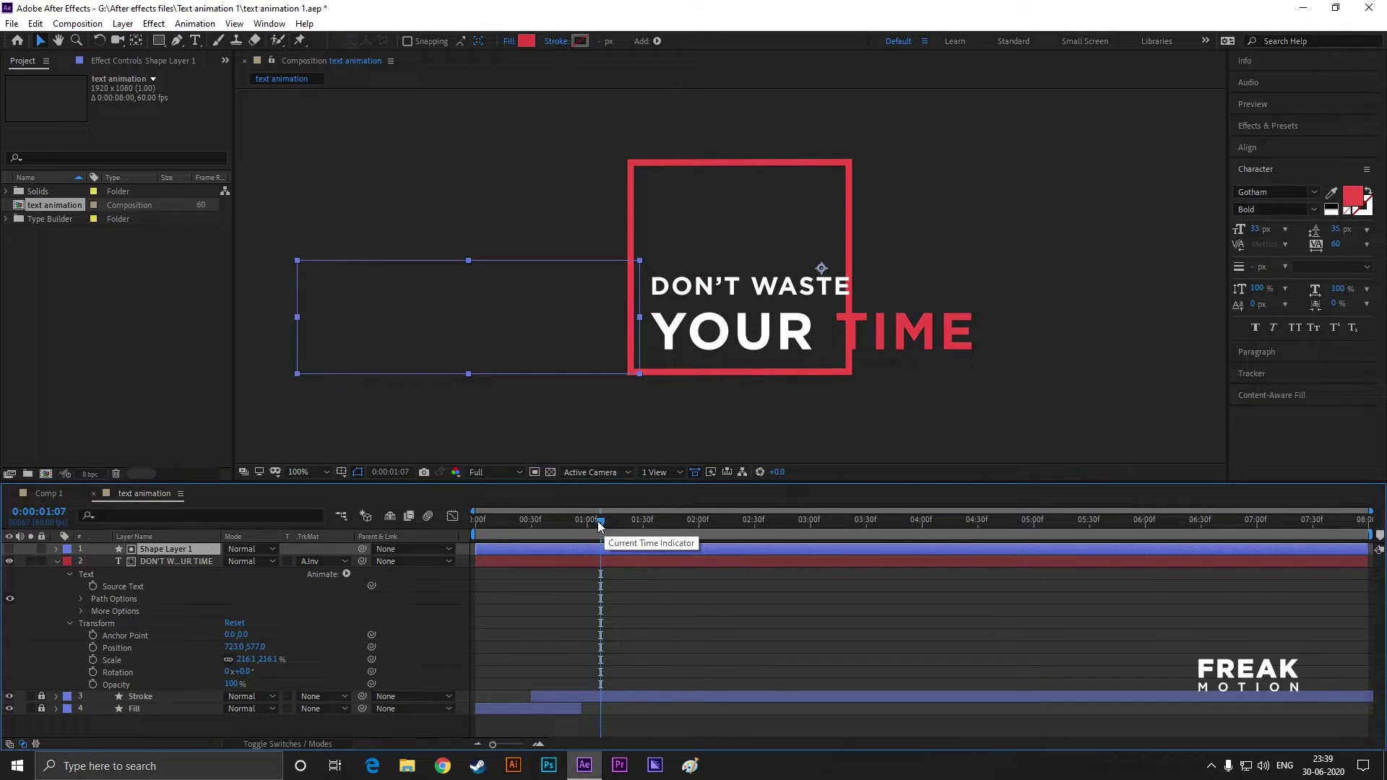
left_click_drag(599, 526, 639, 531)
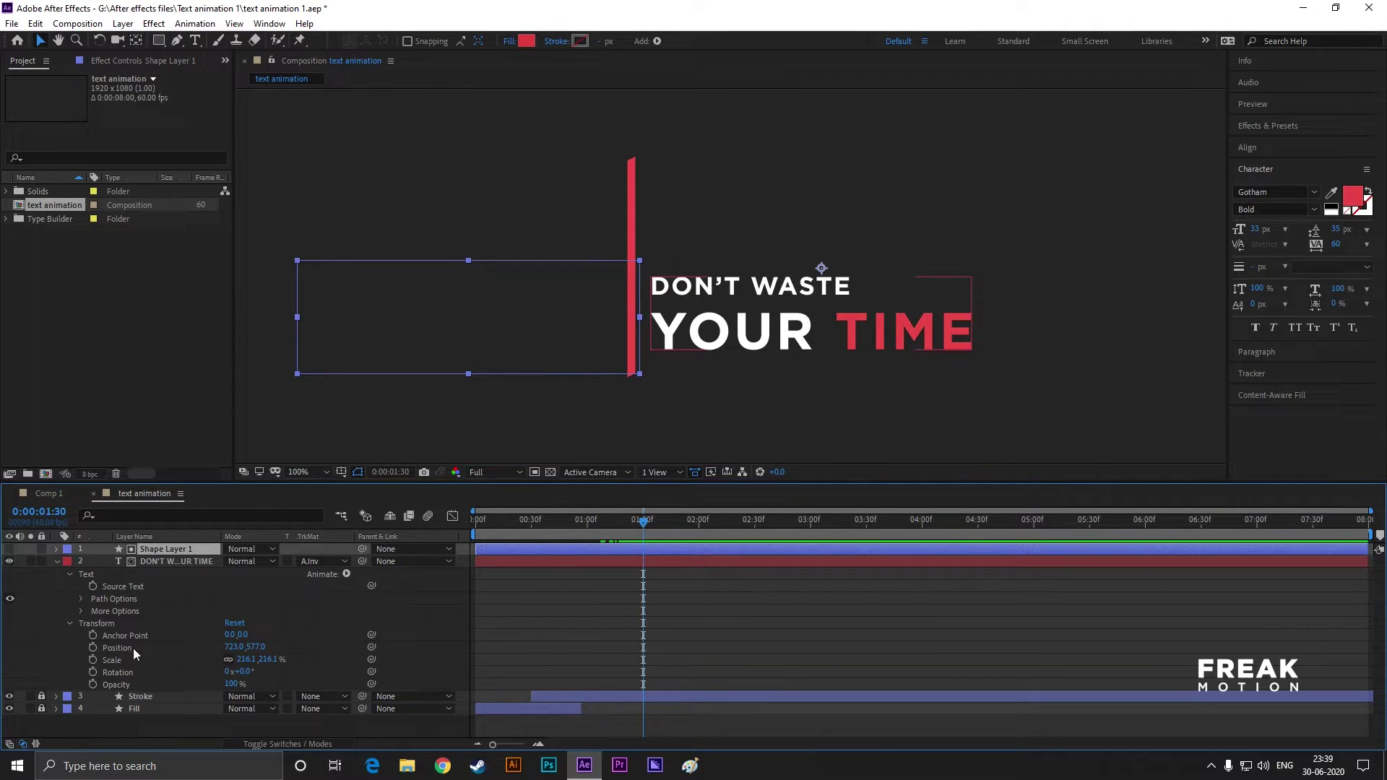
left_click(91, 648)
- At 0:00:01:06, shift the text horizontally left behind the matte to position 251.0, 577.0 and preview the reveal
left_click_drag(640, 523, 600, 530)
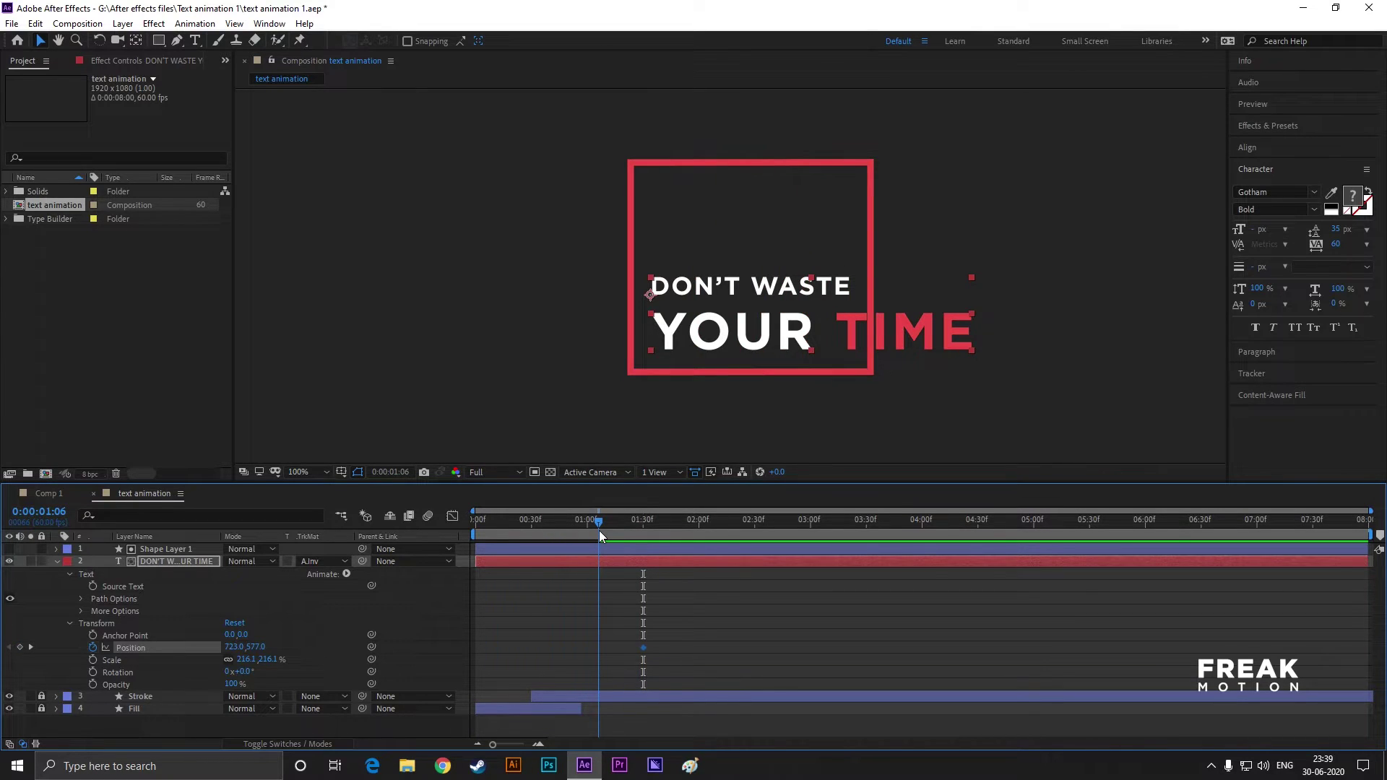
left_click_drag(653, 302, 312, 312)
left_click_drag(631, 523, 511, 523)
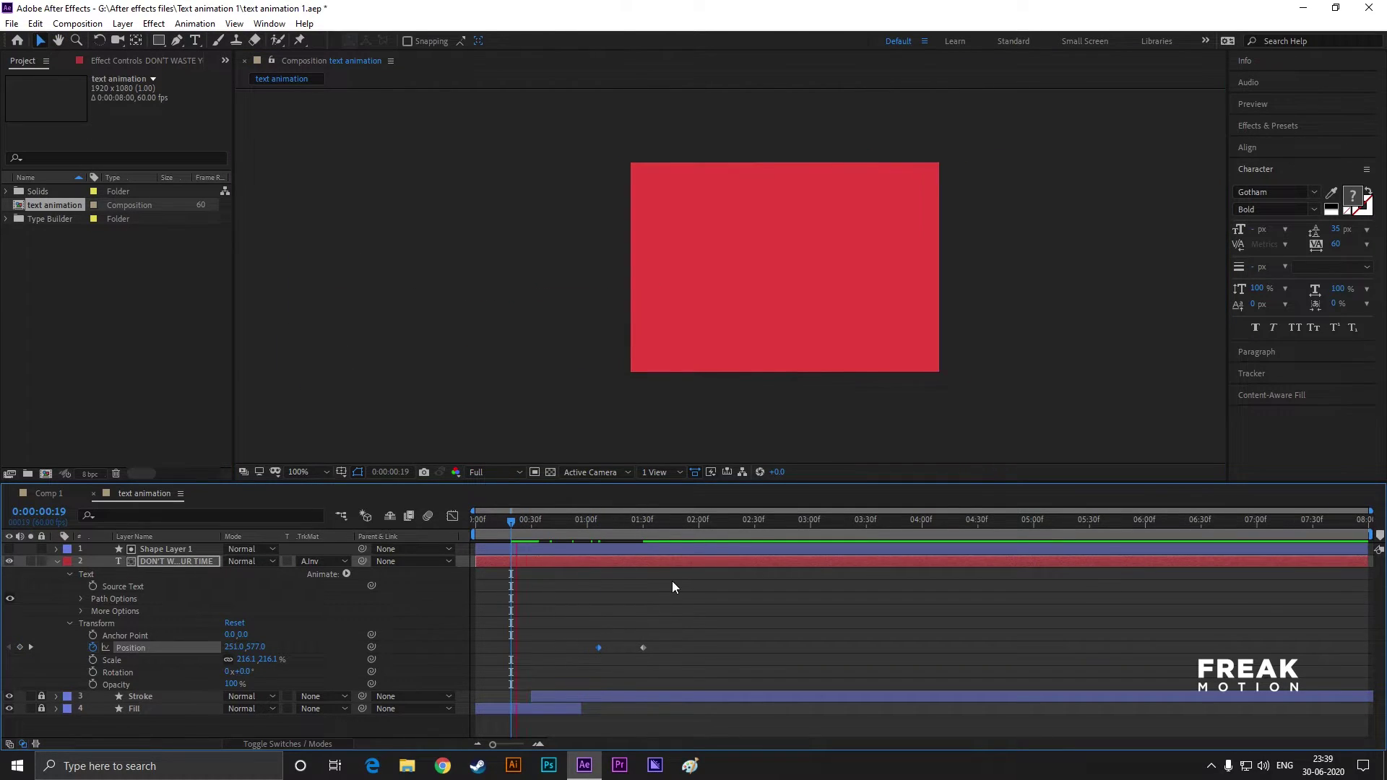
key("space")
mouse_move(675, 530)
left_mouse_down()
mouse_move(583, 530)
mouse_move(664, 535)
left_mouse_up()
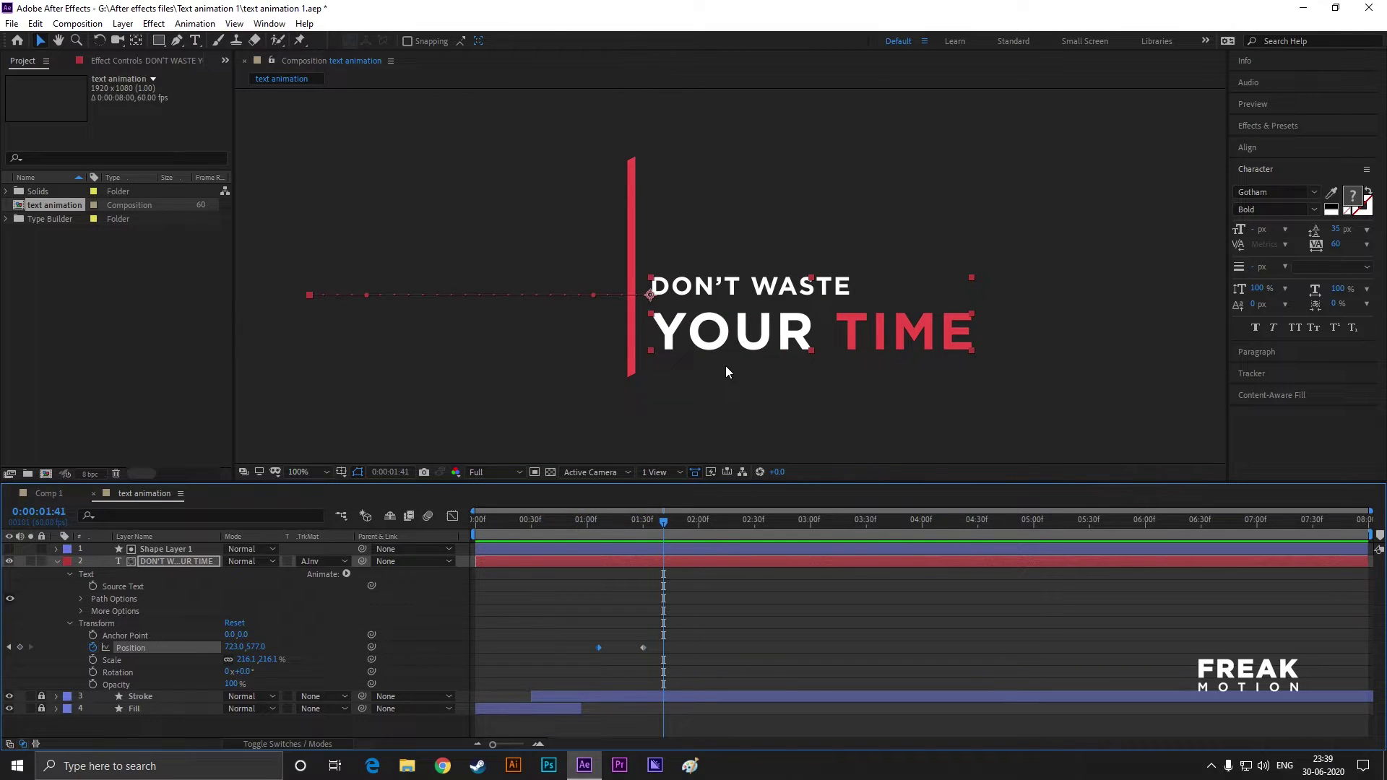
- Add a new text layer reading "YOUR TIME IS PRECIOUS" to the upper left of the existing text
left_click(761, 372)
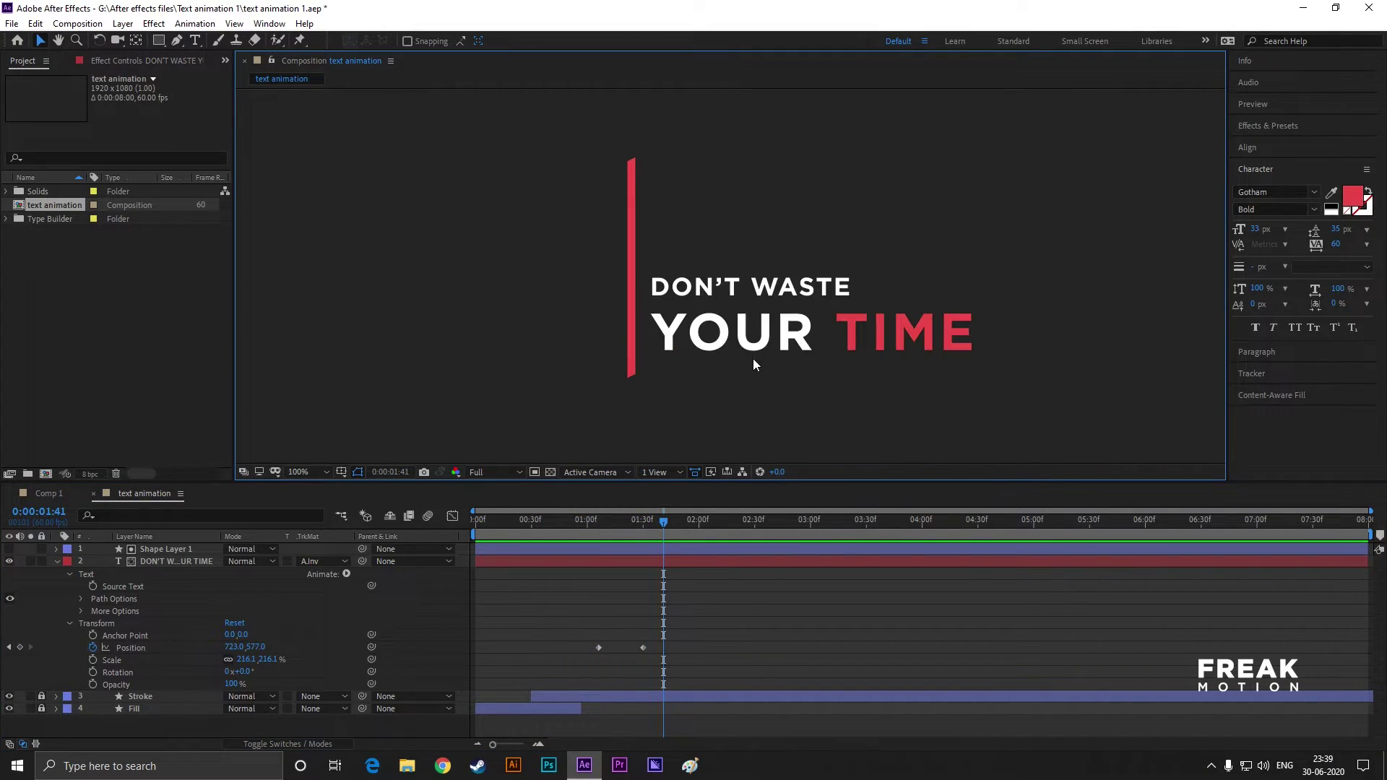
scroll(727, 397, "down", 2)
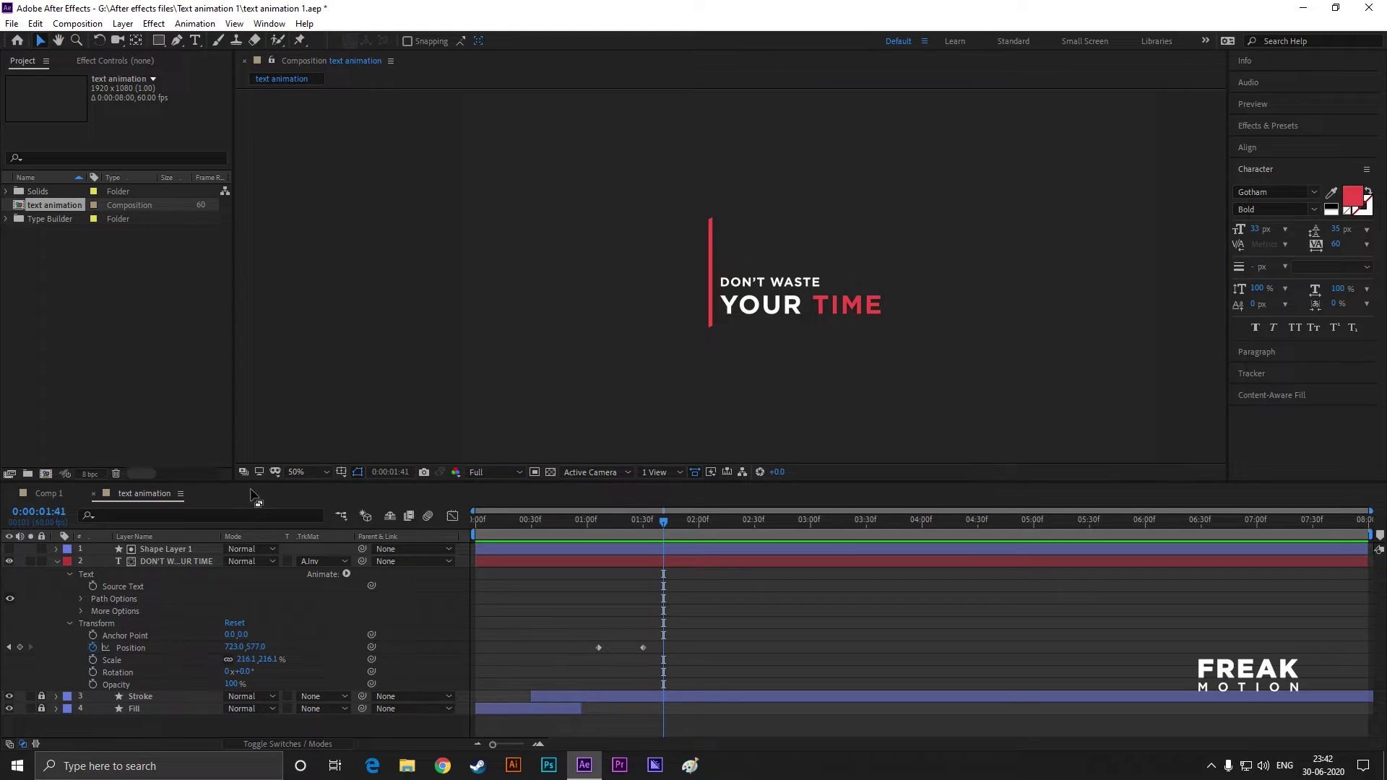
left_click_drag(533, 310, 463, 310)
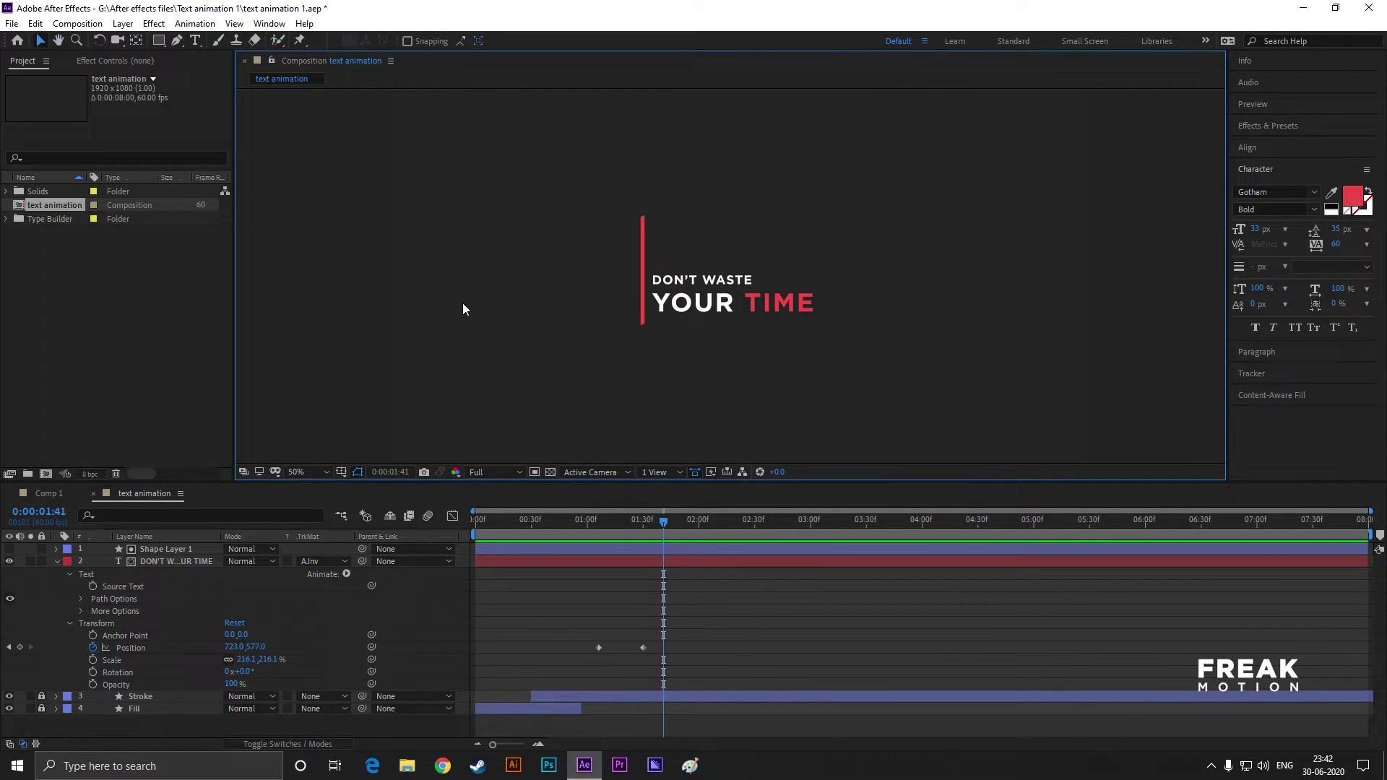
left_click(196, 41)
left_click(515, 236)
type("YOUR TIME")
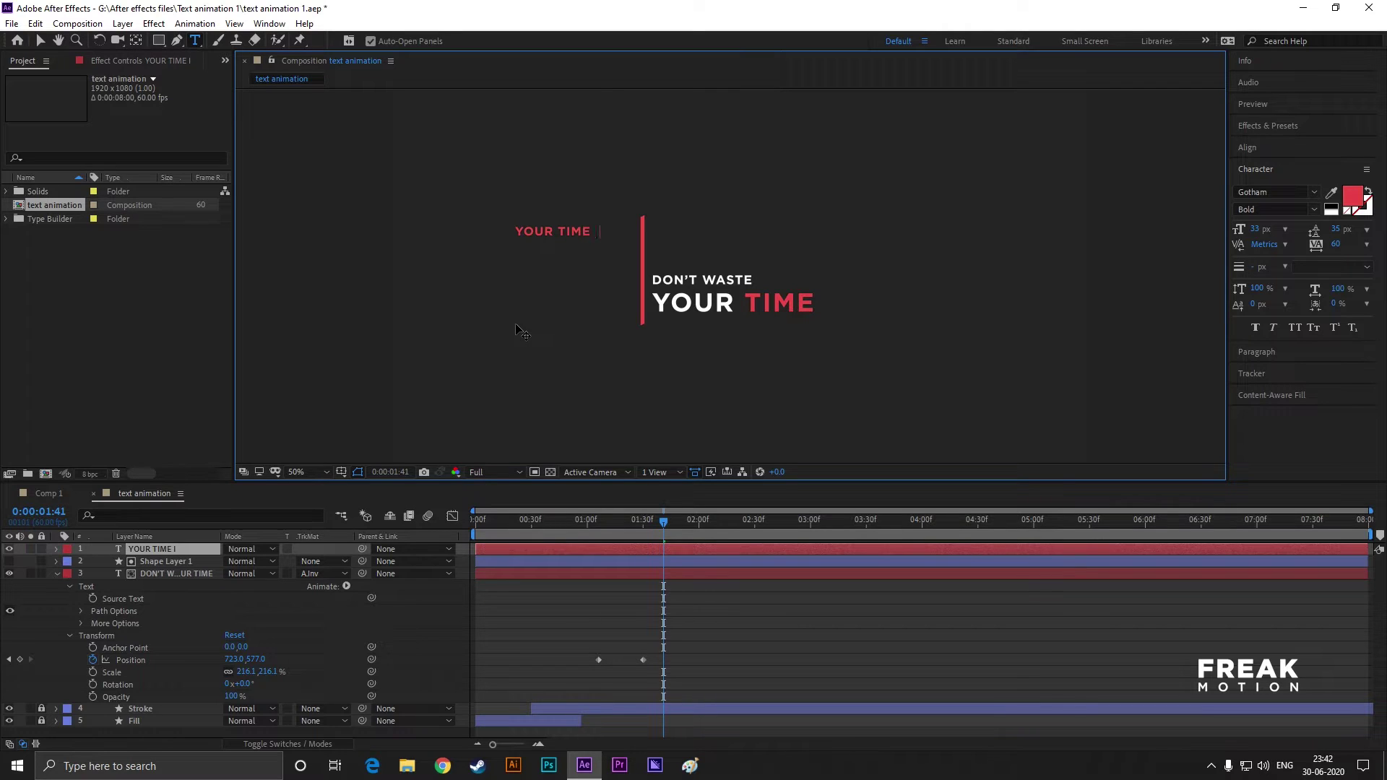
left_click(42, 42)
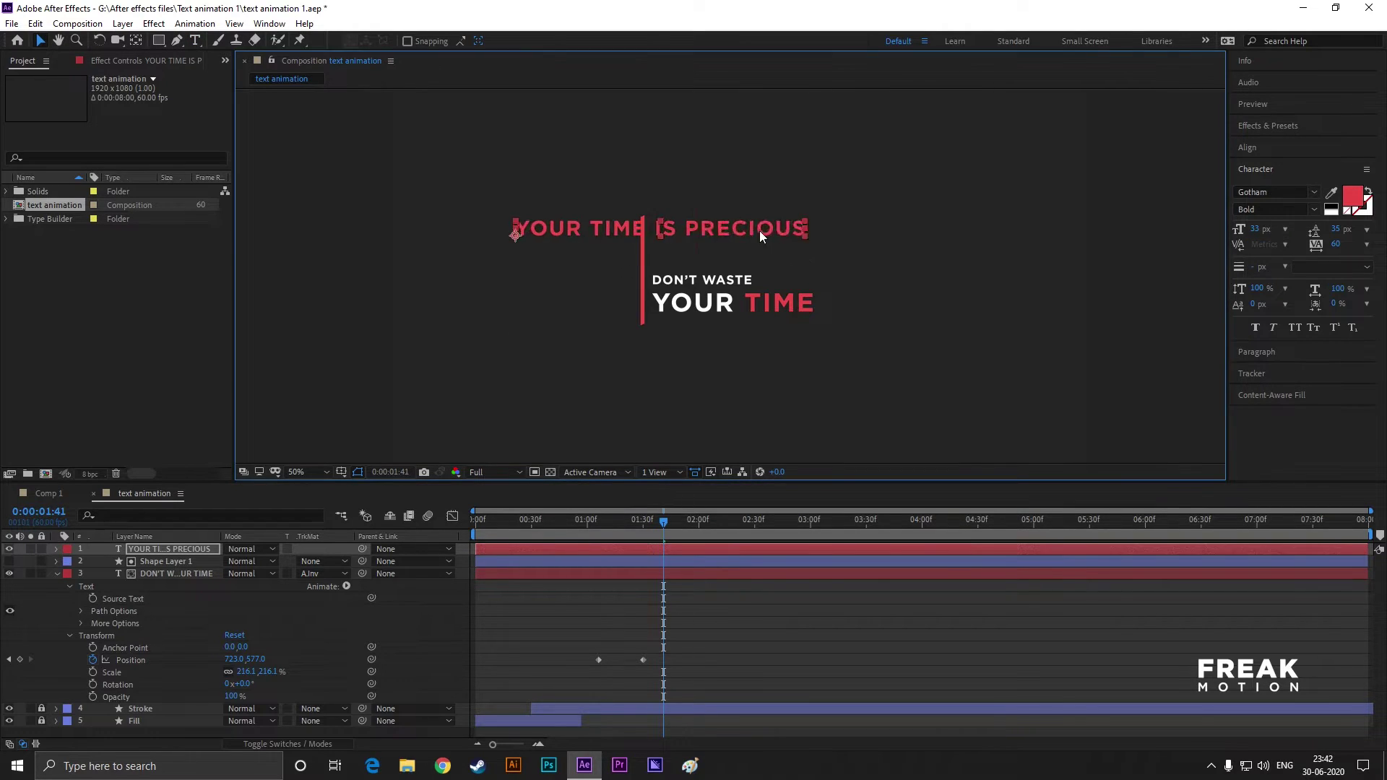
- Recolour the new text white and split it into two lines, breaking before "IS PRECIOUS"
left_click_drag(800, 253, 728, 396)
left_click(1353, 195)
left_click(488, 473)
left_click(808, 483)
scroll(513, 386, "up", 2)
mouse_move(664, 520)
left_mouse_down()
mouse_move(501, 517)
mouse_move(663, 525)
left_mouse_up()
double_click(682, 354)
key("Return")
key("Escape")
key("h")
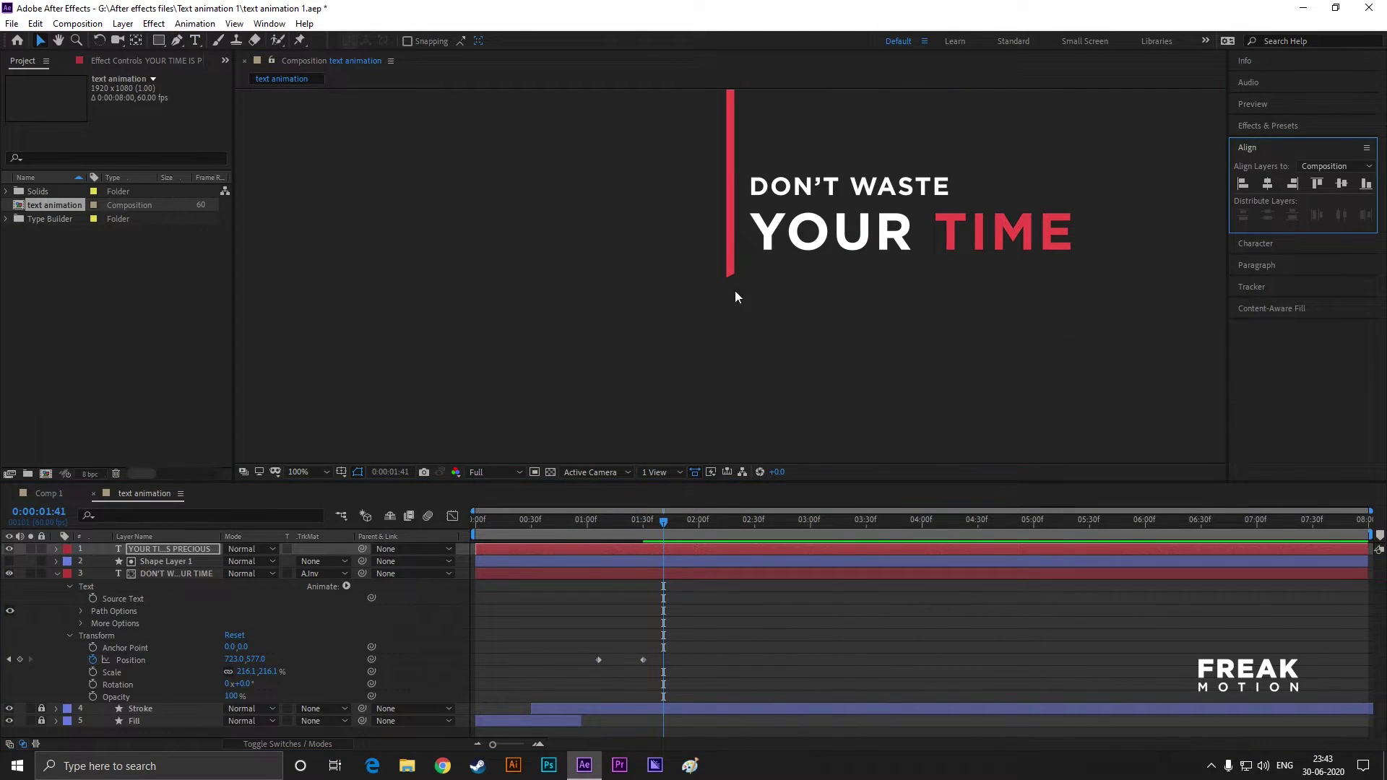
- Set the "YOUR TIME" line's font size to 21 px and fit the right-aligned text block beside the bar's upper part
scroll(622, 376, "down", 2)
scroll(631, 398, "up", 2)
double_click(621, 286)
left_click_drag(714, 268, 545, 267)
left_click_drag(1254, 229, 1246, 229)
left_click(639, 324)
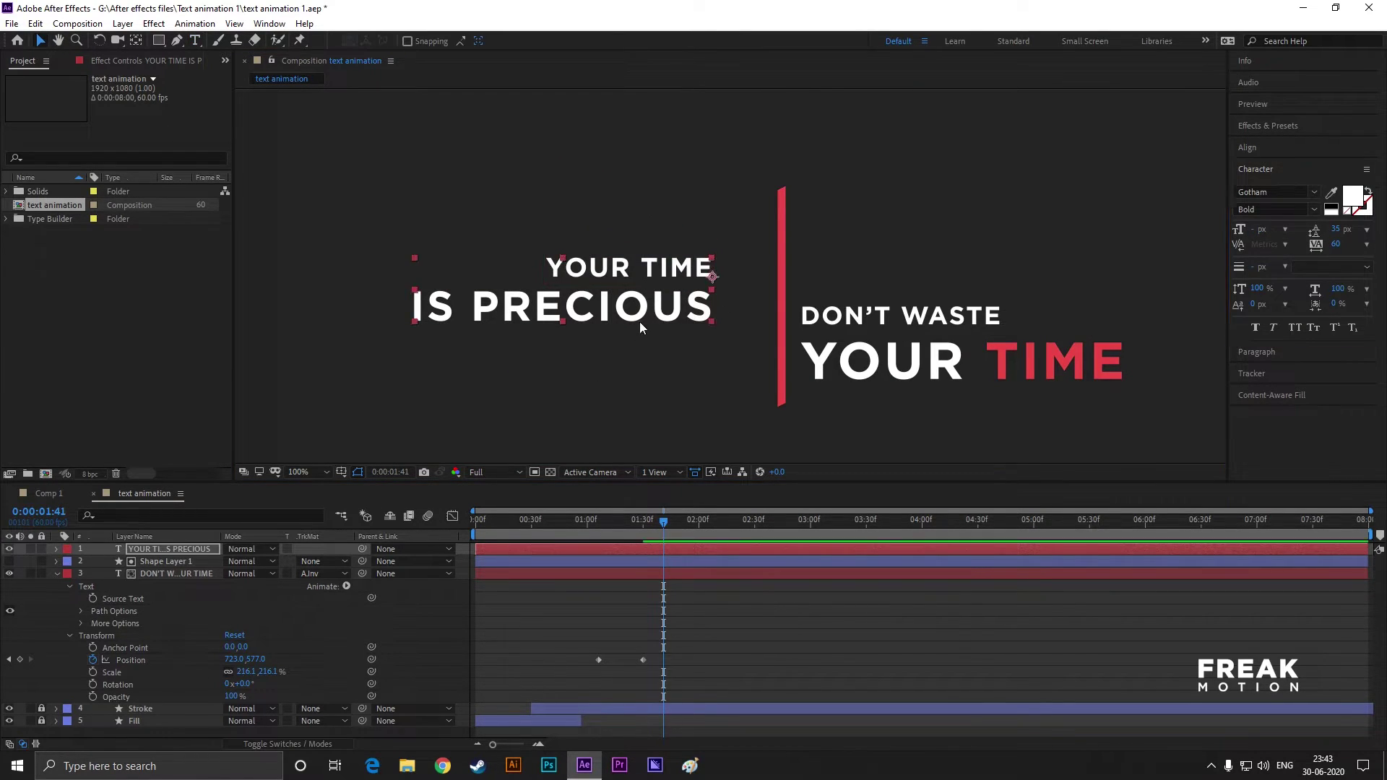
- Turn the "YOUR TIME IS PRECIOUS" layer into a 3D layer
key("space")
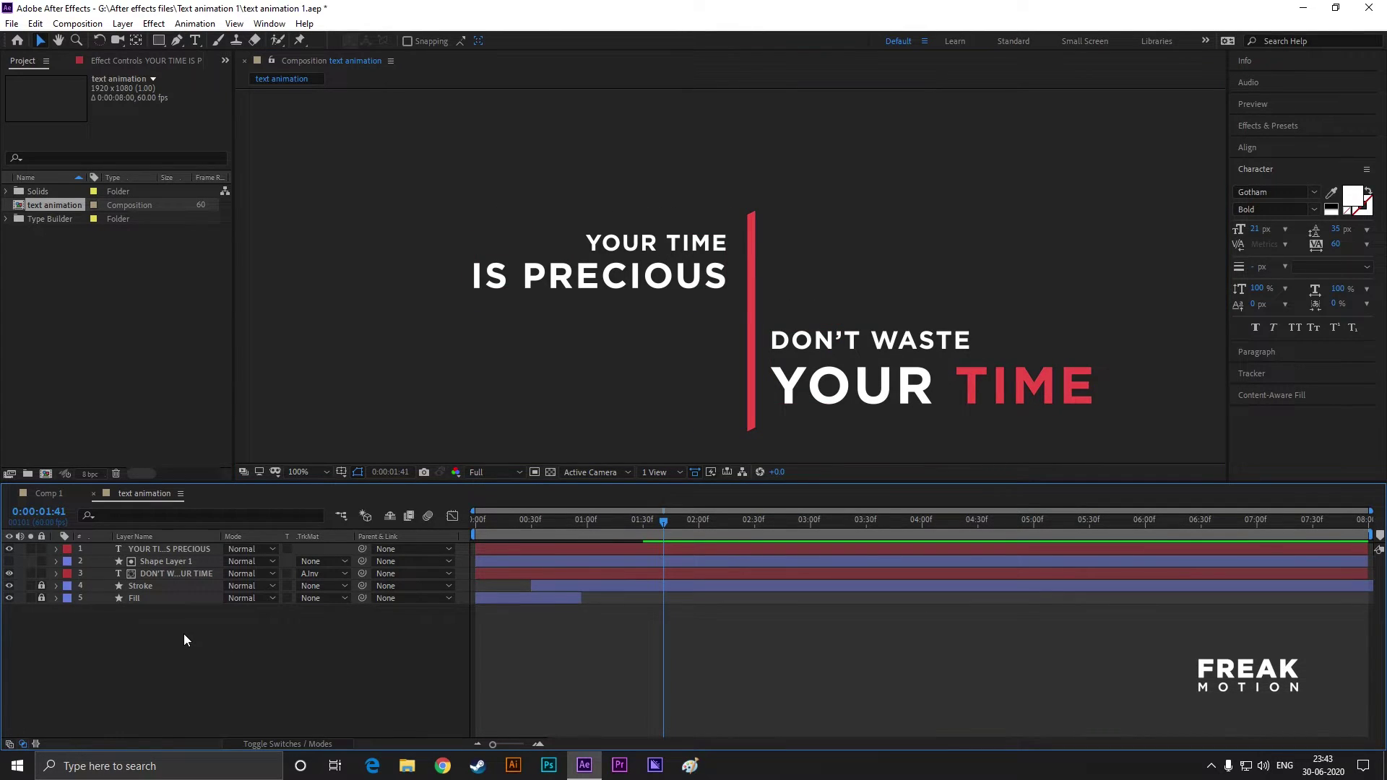
left_click(162, 551)
left_click(313, 731)
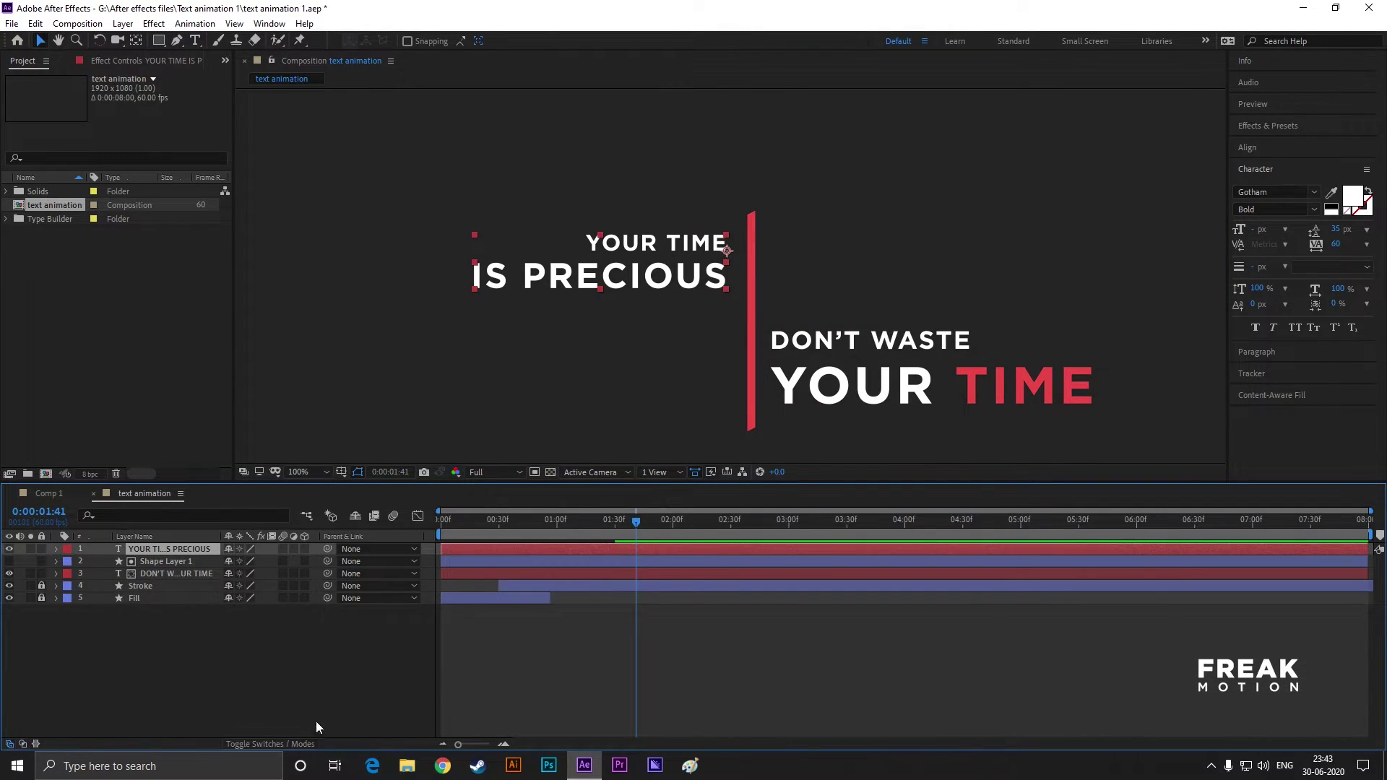
left_click(305, 549)
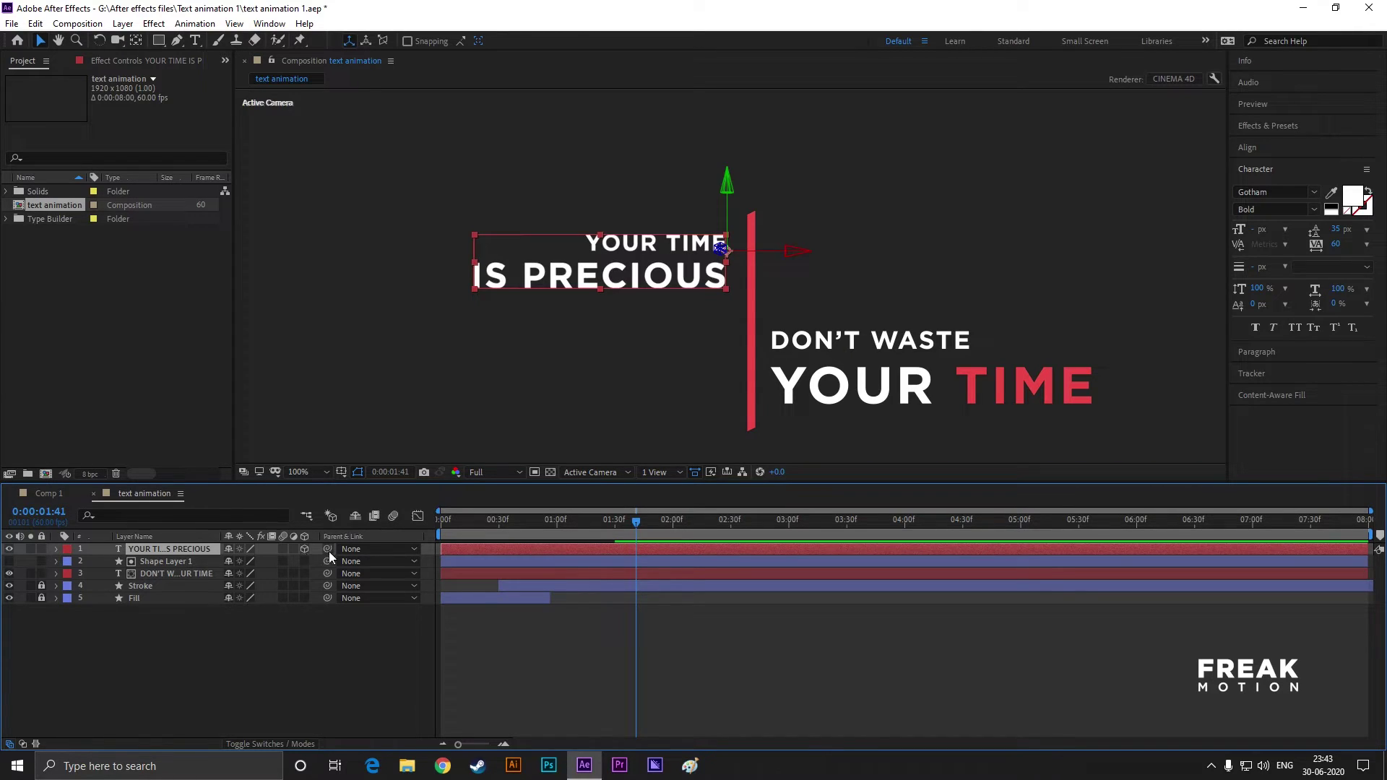
- Show the 3D text layer's transform properties and make the layer start at about 0:00:01:10
left_click(57, 550)
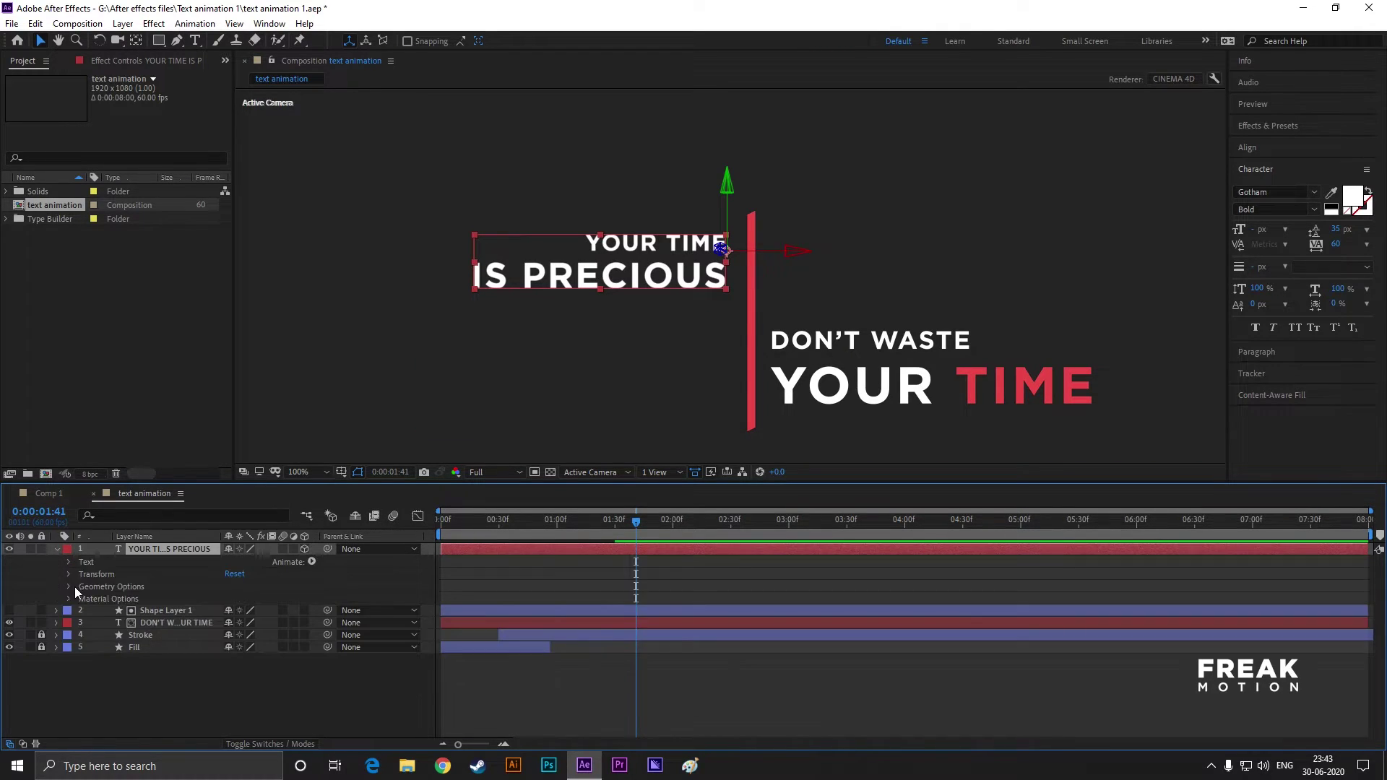
left_click(69, 563)
left_click(69, 563)
left_click(71, 576)
left_click_drag(441, 549, 617, 527)
left_click(578, 523)
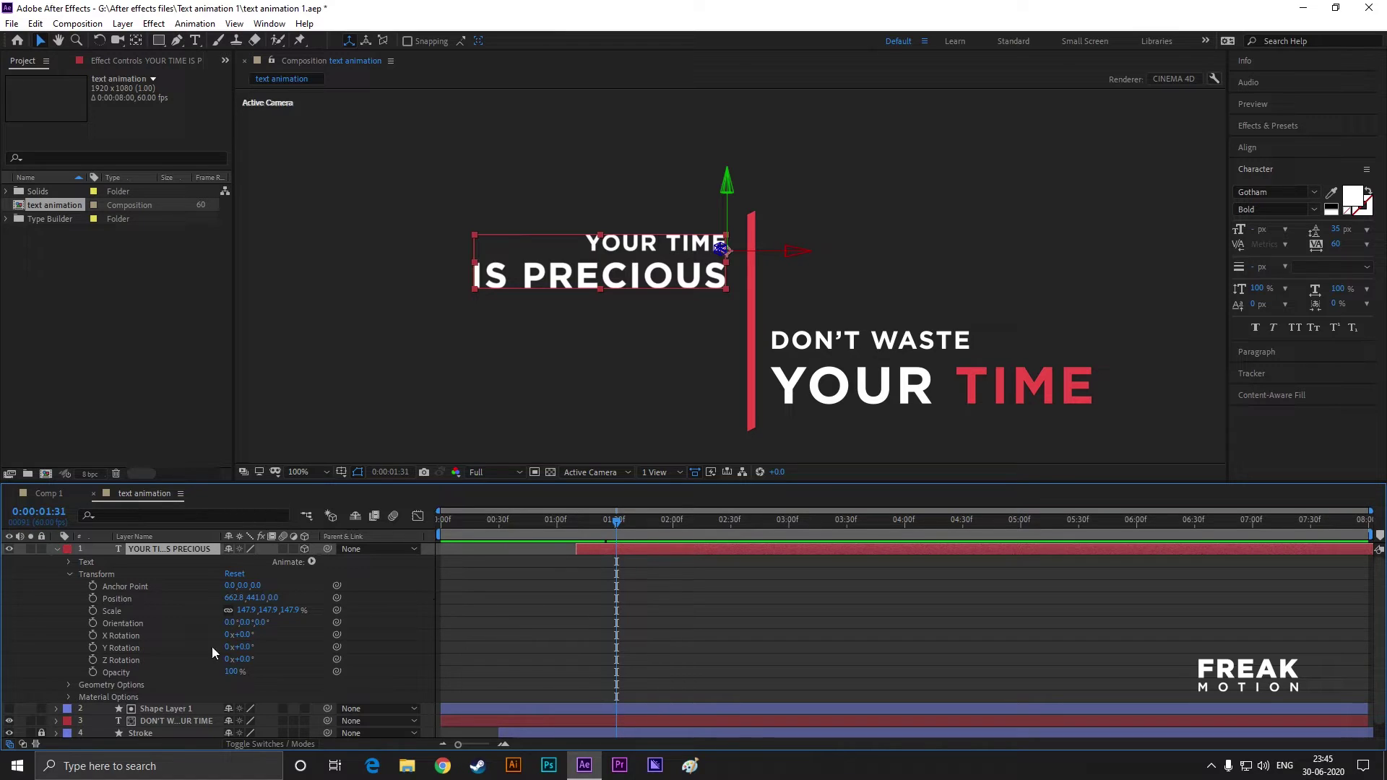
- Keyframe the 3D text's Y Rotation from 84° at 0:00:01:10 to 0° at 0:00:01:31 and preview the swing
left_click(94, 648)
left_click_drag(616, 520, 576, 527)
left_click(246, 647)
type("84")
key("Return")
left_click_drag(576, 529, 444, 549)
scroll(674, 306, "down", 2)
key("space")
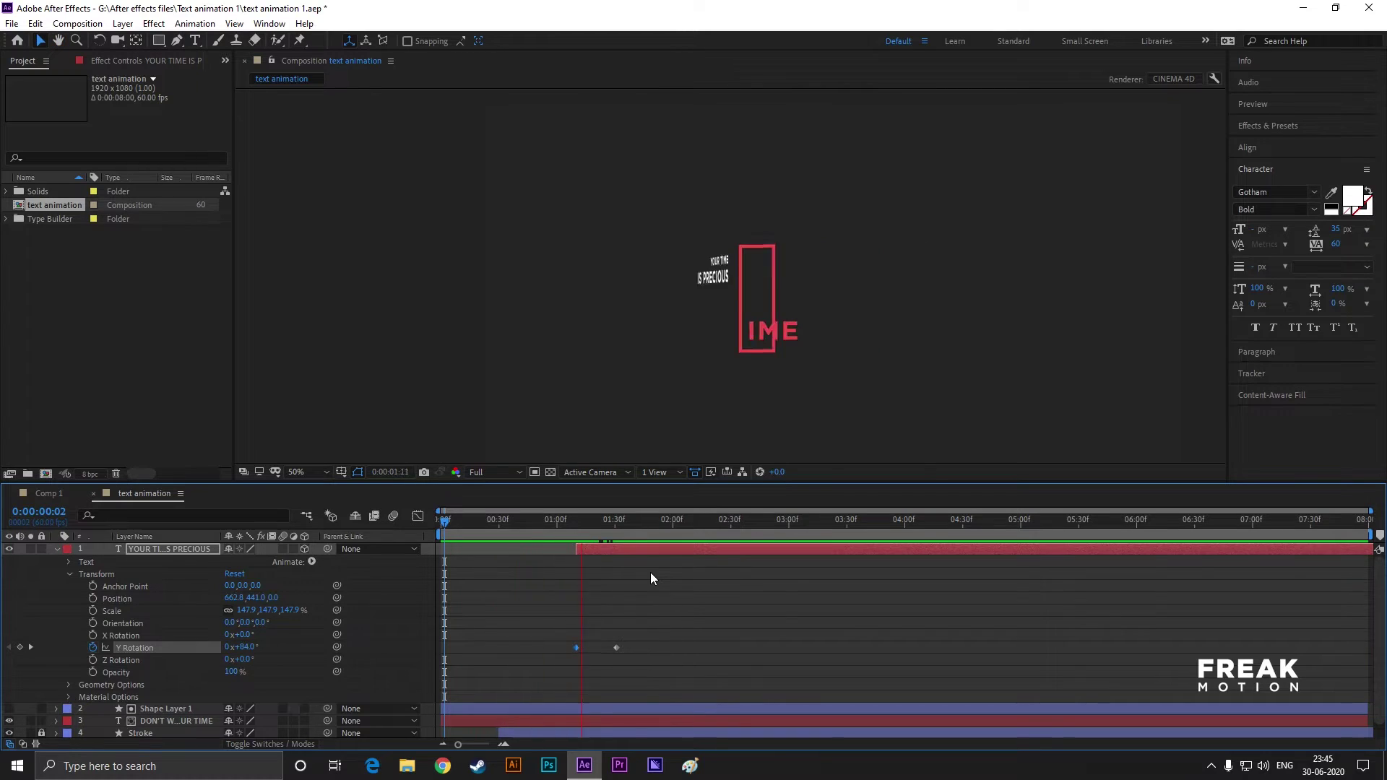
key("space")
left_click_drag(672, 537, 639, 540)
left_click(893, 312)
left_click_drag(911, 307, 940, 296)
key("ctrl+z")
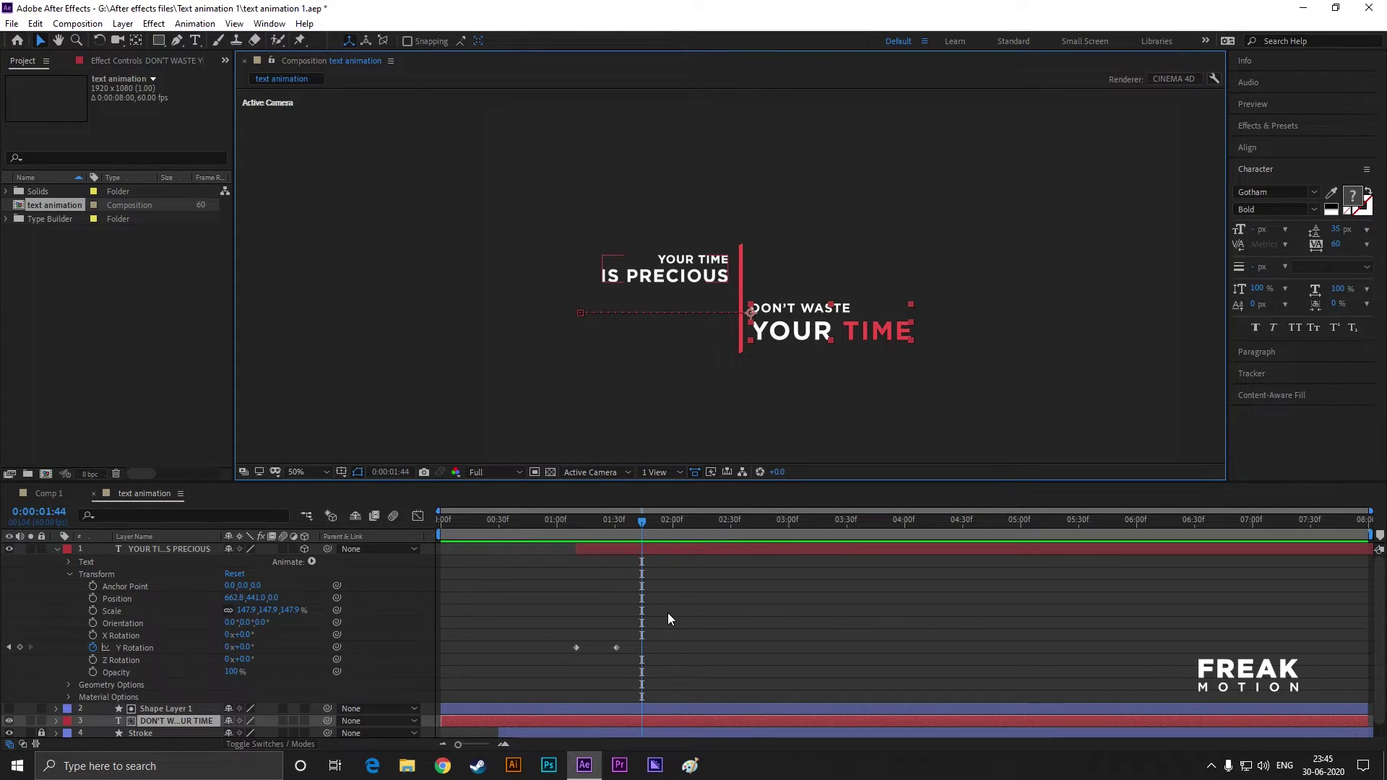
- Enlarge the "YOUR TIME IS PRECIOUS" text to a scale of 164% and preview its rotation beside the bar
left_click(726, 273)
scroll(693, 269, "up", 2)
left_click_drag(513, 294, 486, 307)
left_click_drag(642, 521, 576, 526)
key("space")
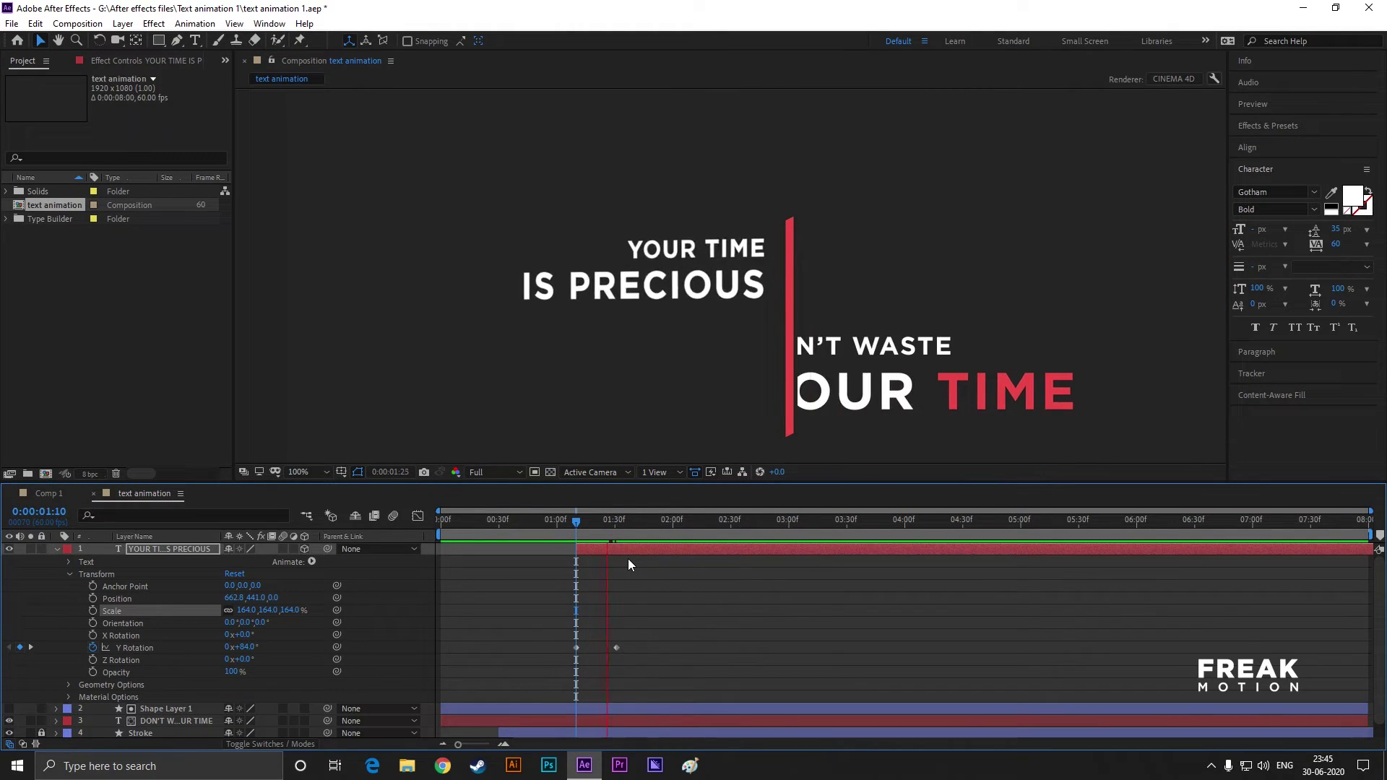
scroll(718, 331, "down", 2)
left_click_drag(647, 527, 848, 555)
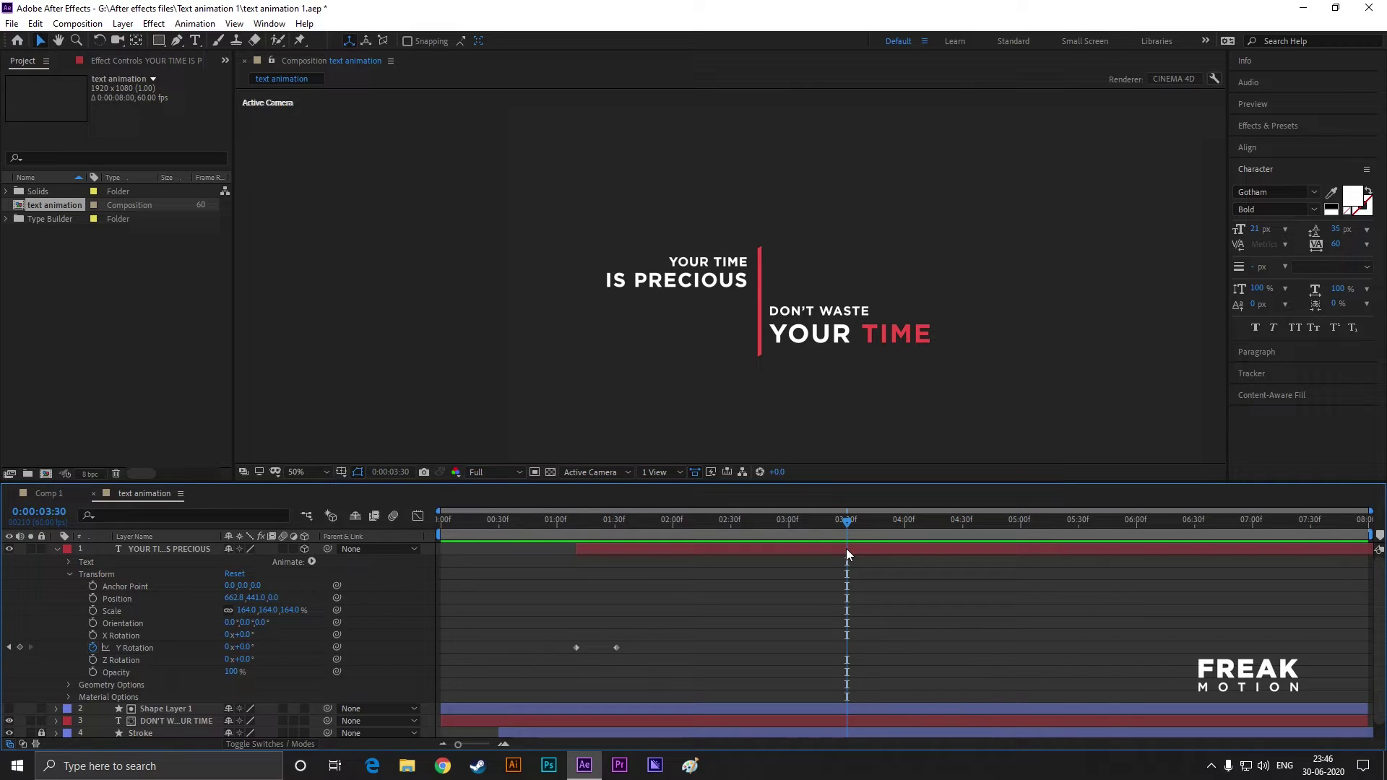
- Draw a red-filled rectangle extending left from the bar, as tall as the bar and covering "YOUR TIME IS PRECIOUS"
left_click(57, 550)
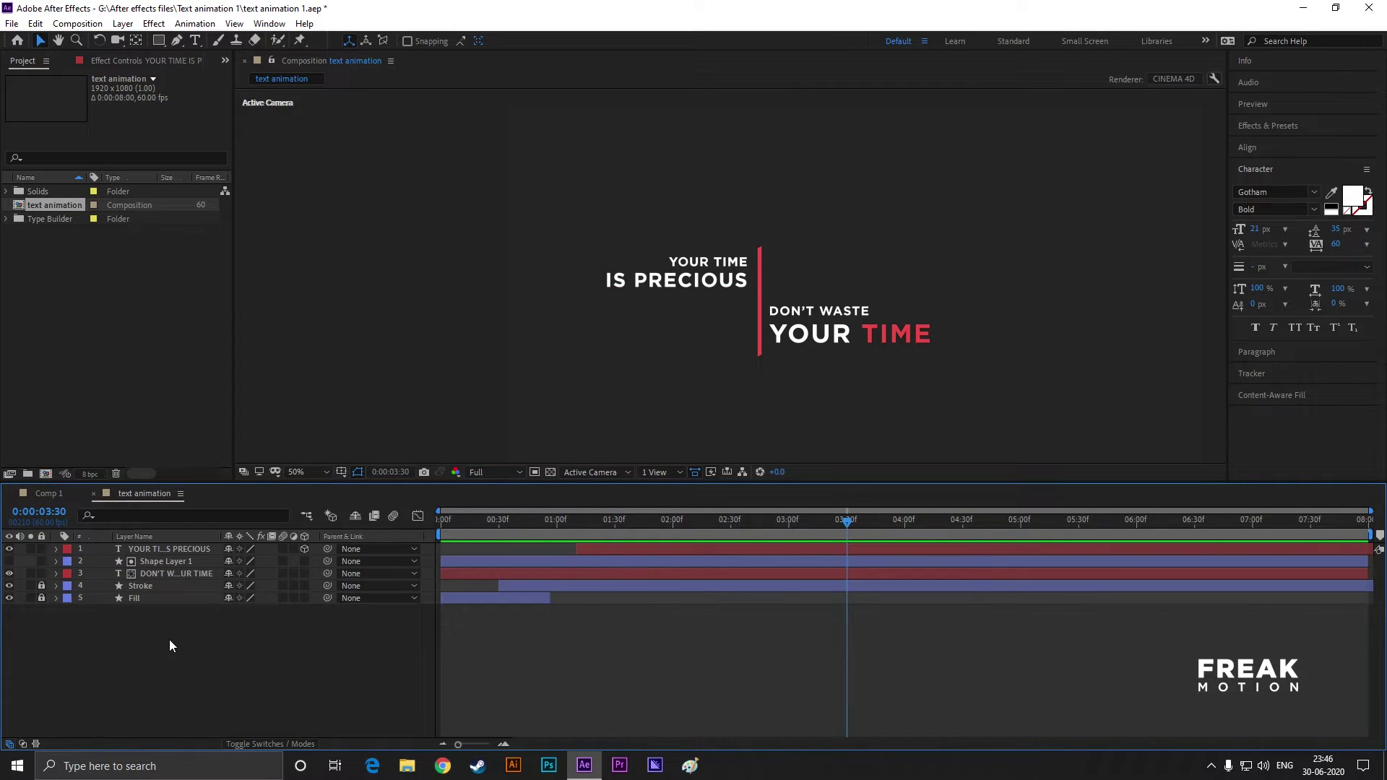
left_click(158, 42)
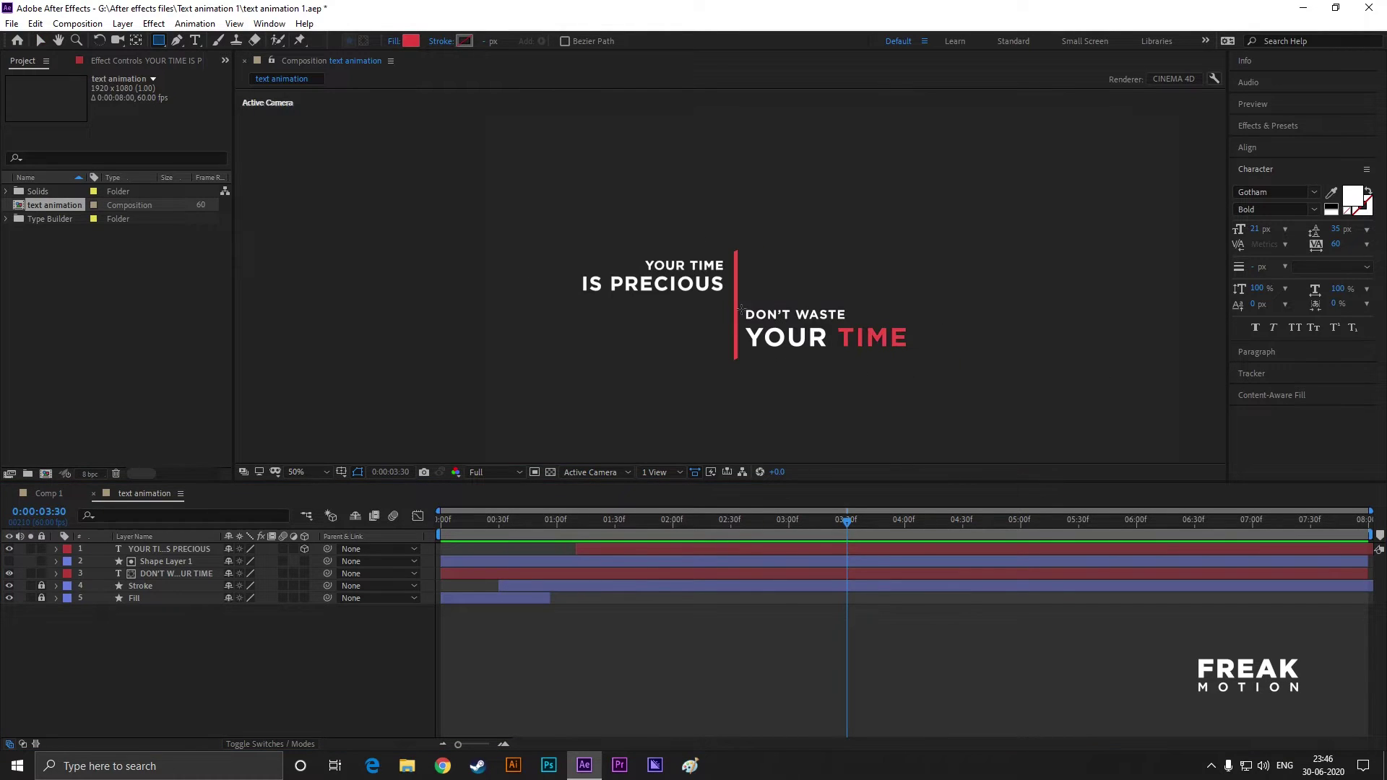
mouse_move(737, 250)
left_mouse_down()
mouse_move(636, 360)
mouse_move(589, 334)
mouse_move(580, 354)
mouse_move(543, 358)
left_mouse_up()
key("v")
scroll(673, 387, "up", 4)
scroll(675, 322, "down", 2)
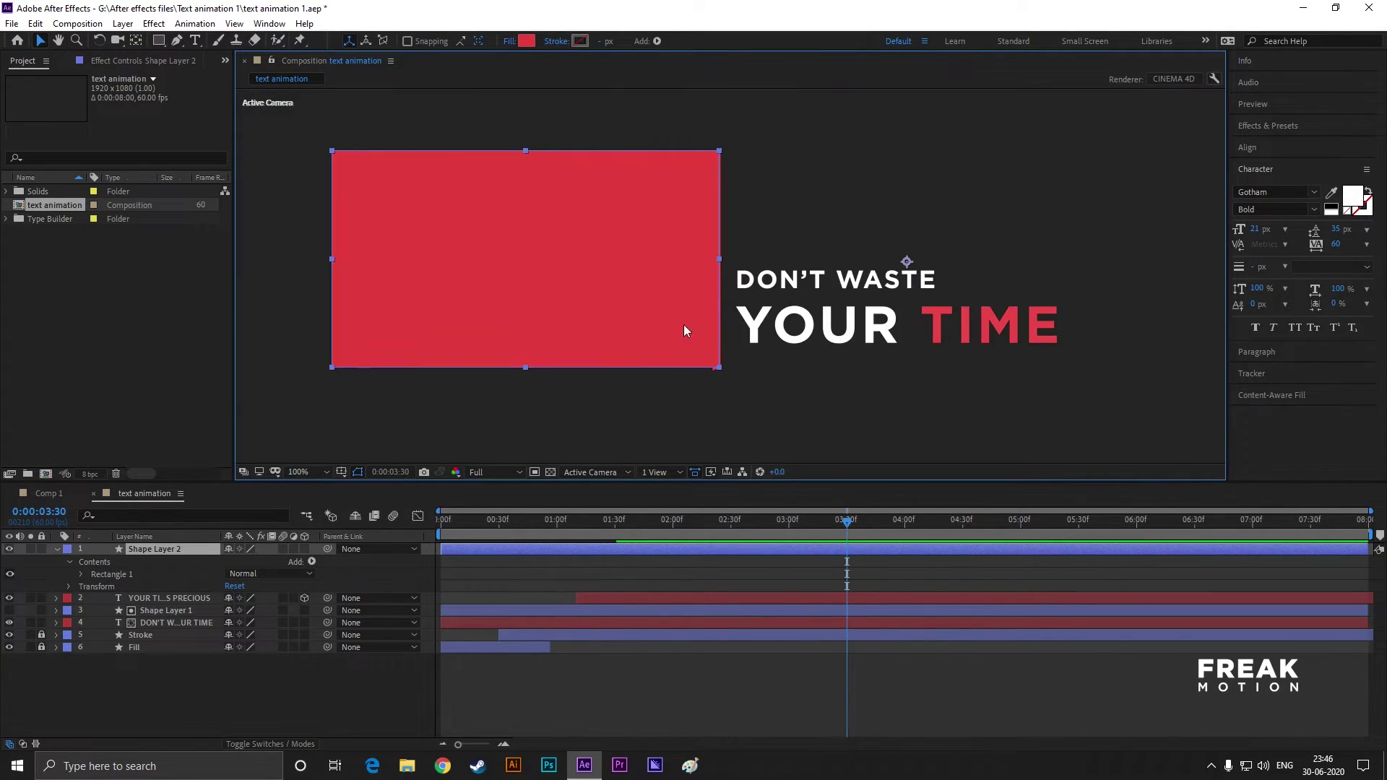
- Align the new rectangle's right edge and corners with those of the bar
scroll(679, 325, "up", 1)
scroll(759, 354, "down", 1)
scroll(752, 155, "up", 2)
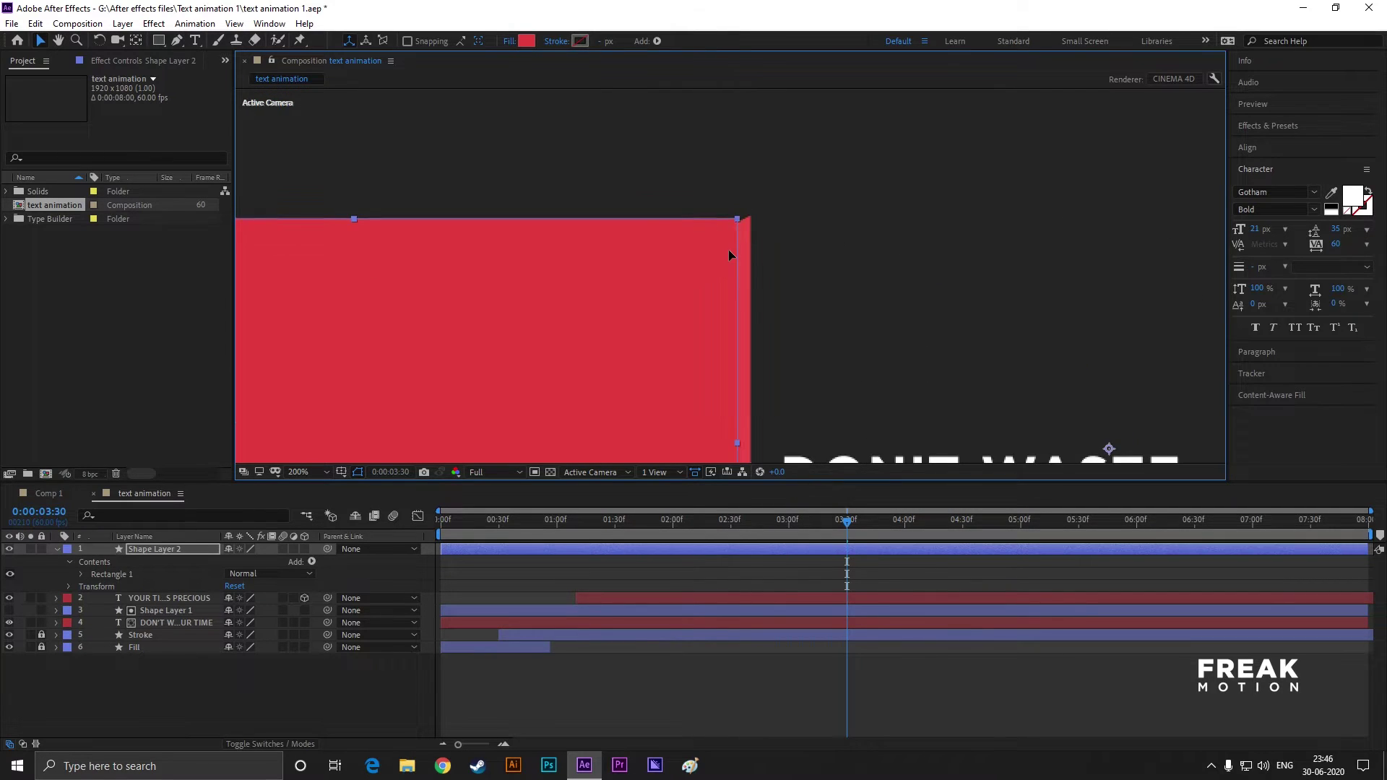
scroll(737, 253, "down", 1)
scroll(730, 310, "up", 1)
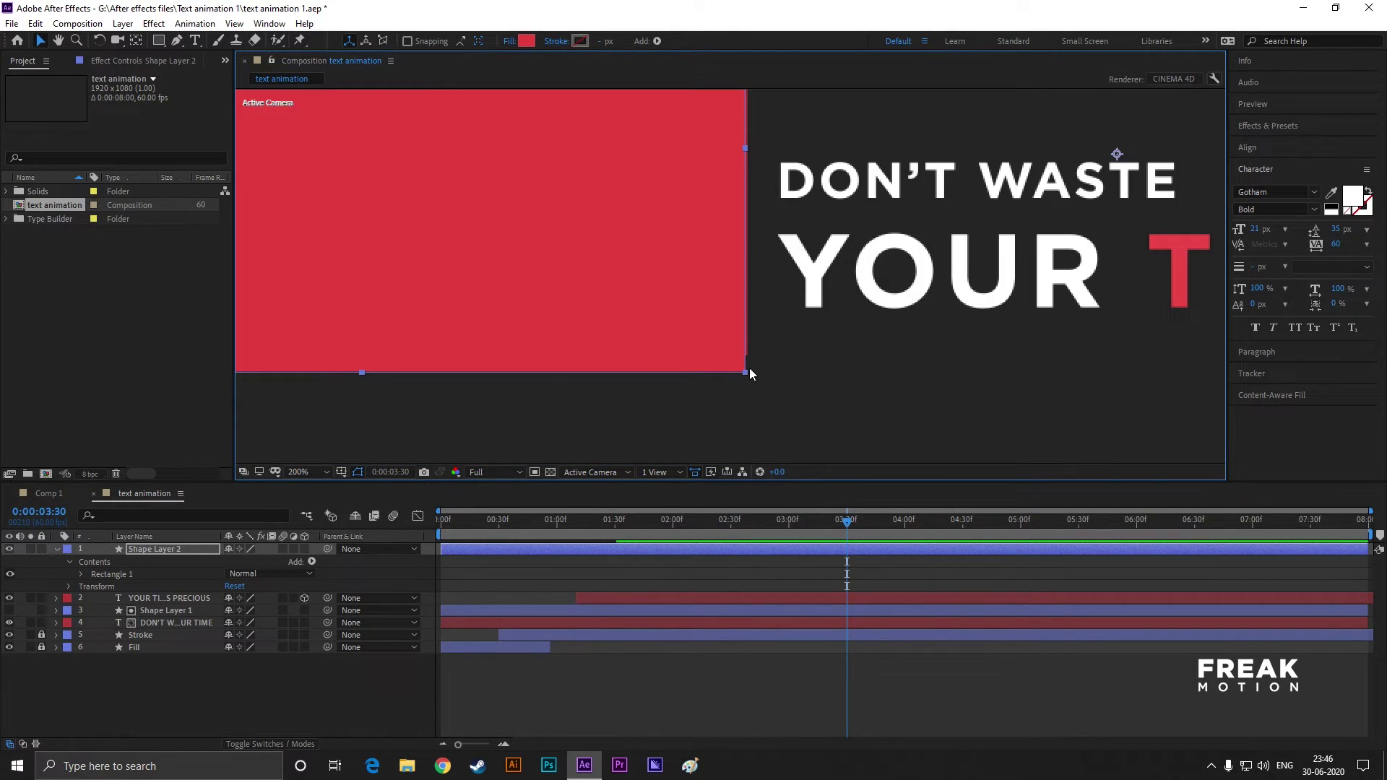
scroll(749, 373, "down", 2)
- Fine-tune the rectangle's fit over the bar with a scale of 99.0, 100.4% and a position of 435.6, 539.4
left_click(69, 586)
left_click_drag(266, 622, 267, 629)
key("Up")
key("Up")
key("Up")
key("Up")
key("Up")
key("Down")
key("Down")
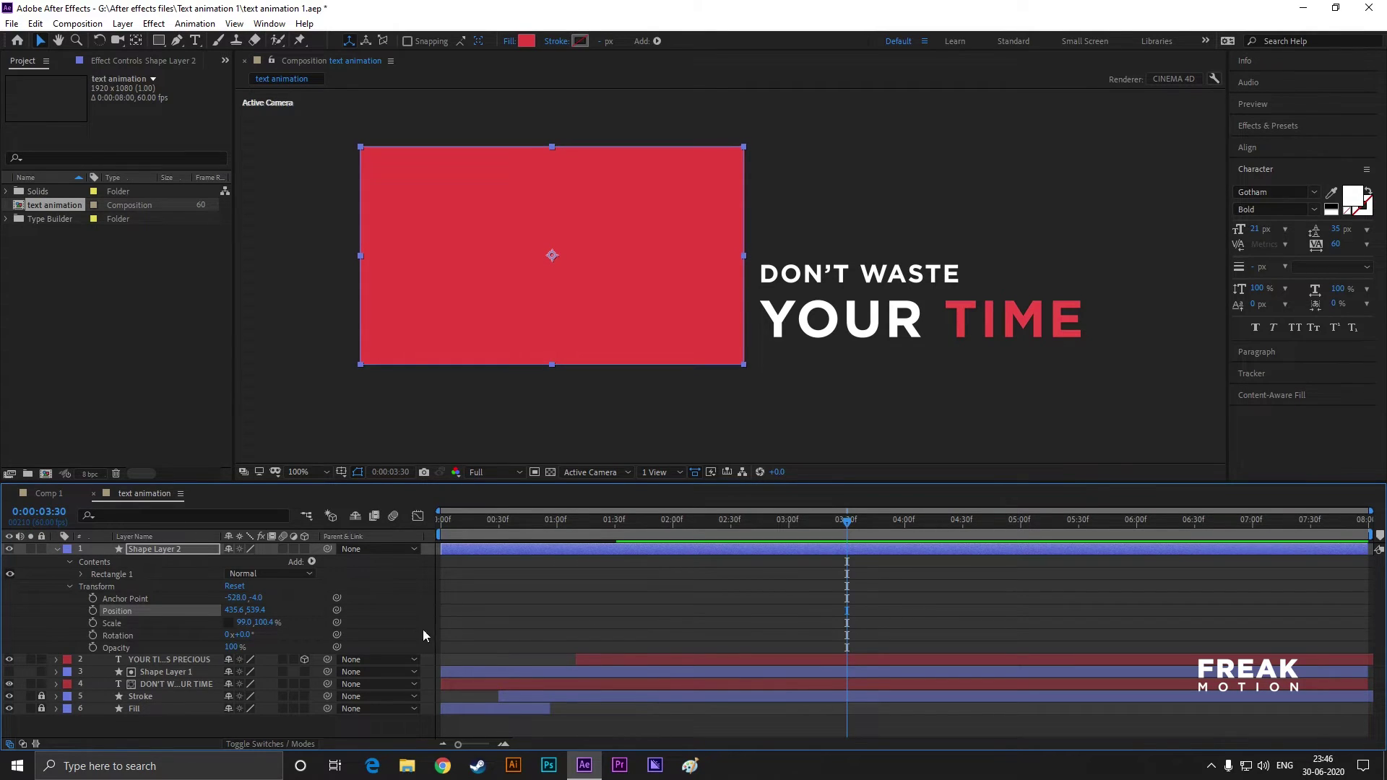
- Select Rectangle Path 1 of Shape Layer 2 and move the current time to 0:00:04:00
left_click_drag(645, 521, 847, 546)
left_click(69, 587)
left_click(81, 574)
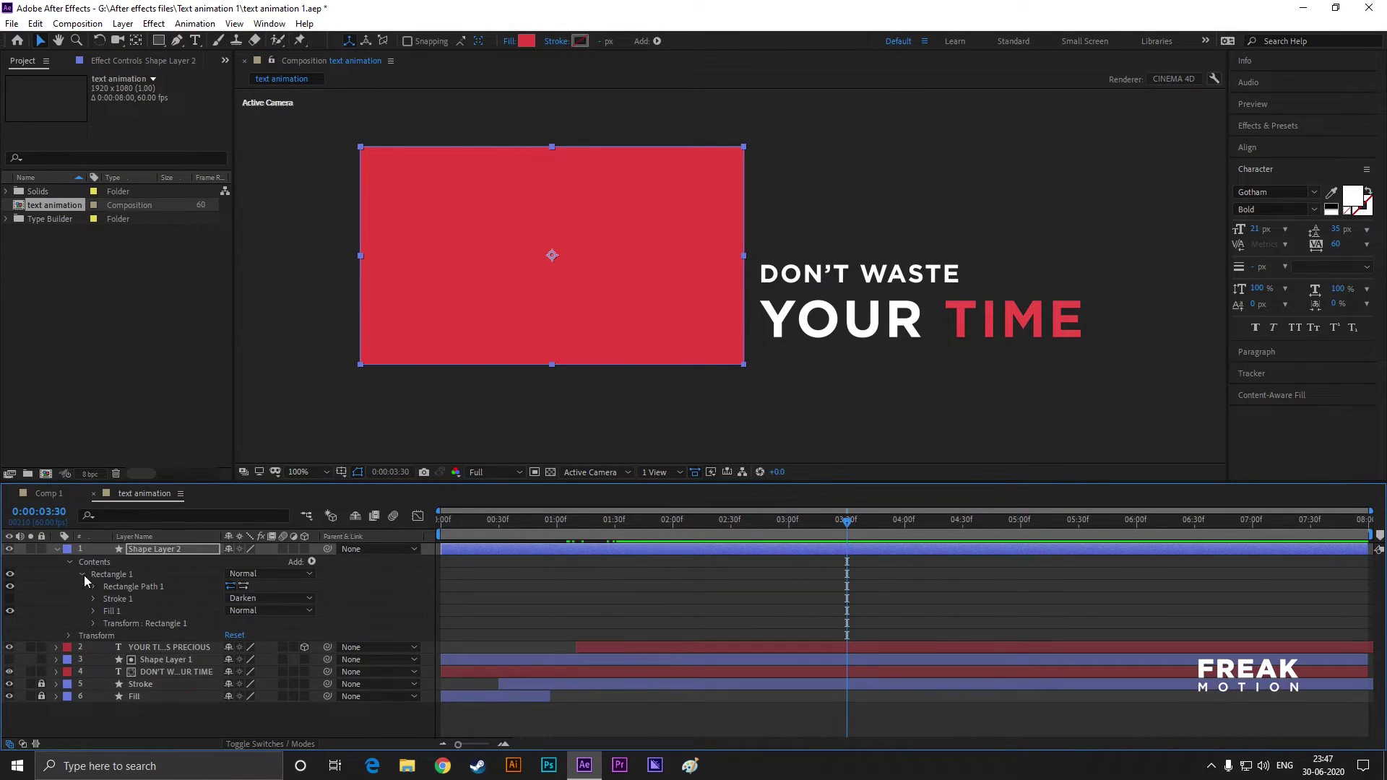
left_click(127, 590)
left_click_drag(848, 527, 906, 544)
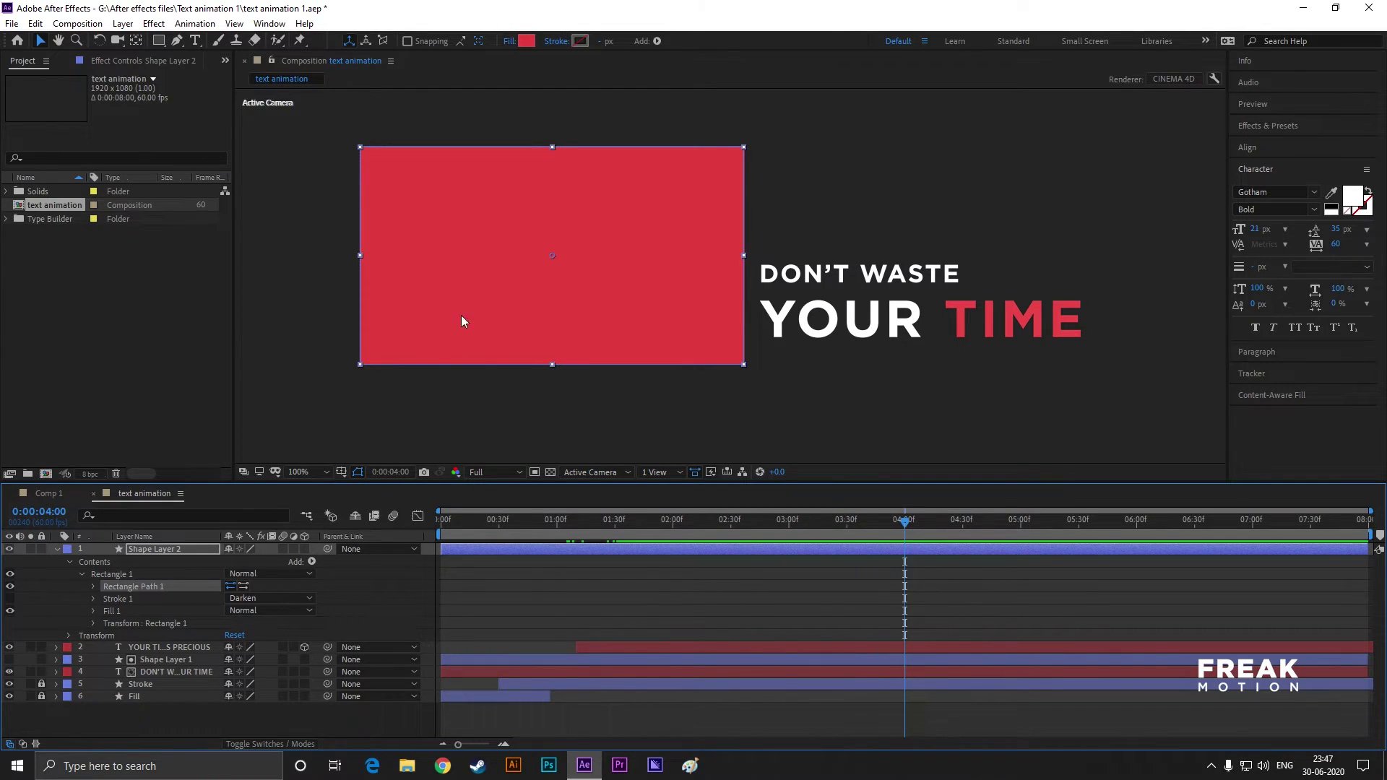
left_click(481, 280)
left_click_drag(562, 274, 557, 436)
key("ctrl+z")
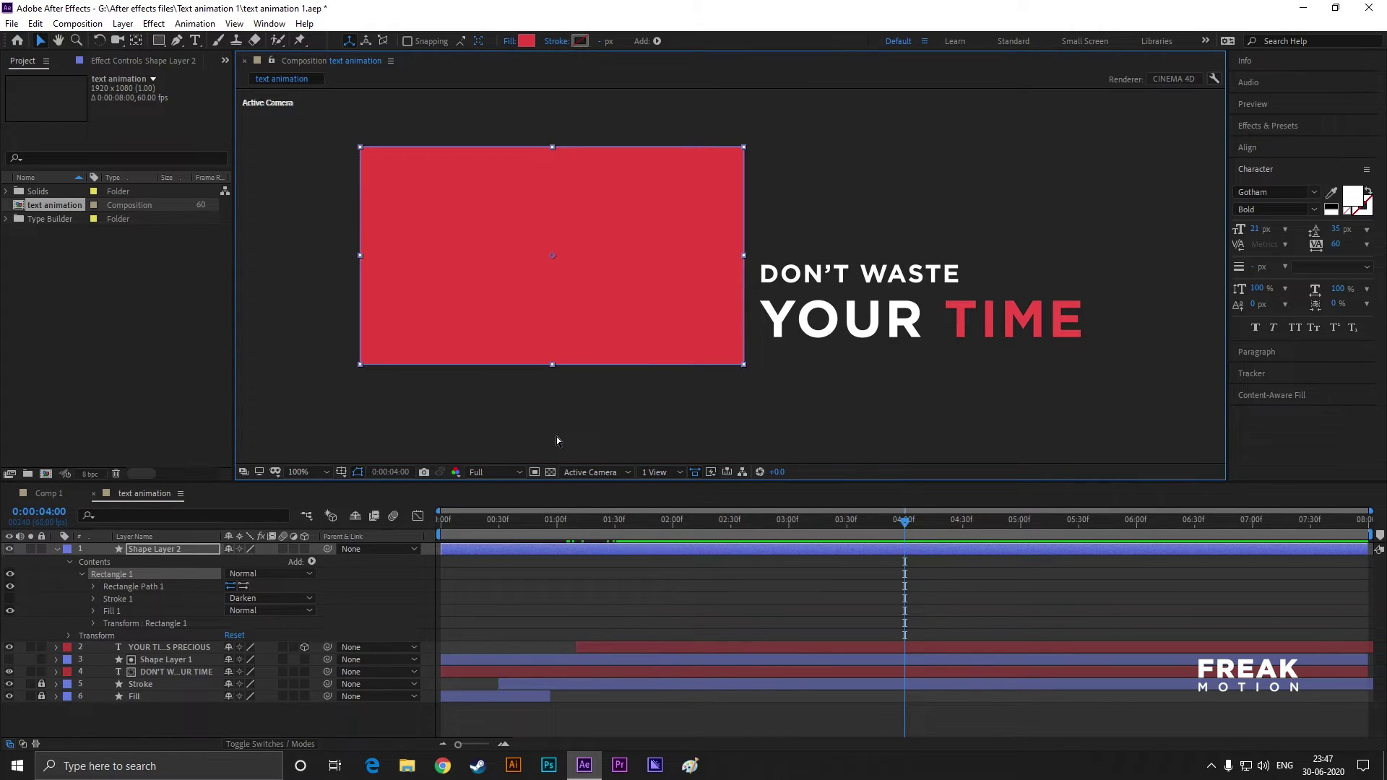
- Convert Shape Layer 2's rectangle to a Bezier path and add a Path keyframe at 0:00:04:00
right_click(89, 586)
left_click(177, 596)
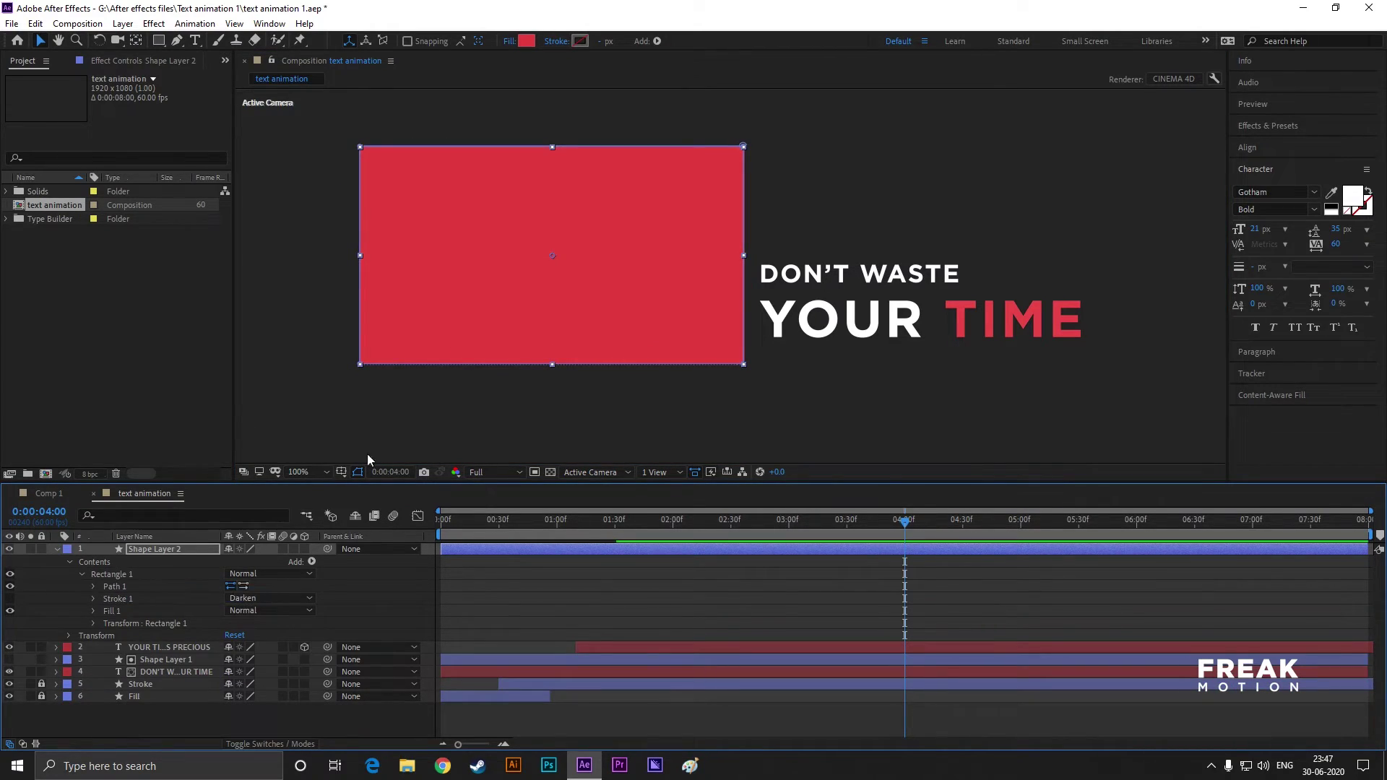
left_click(94, 586)
left_click(155, 586)
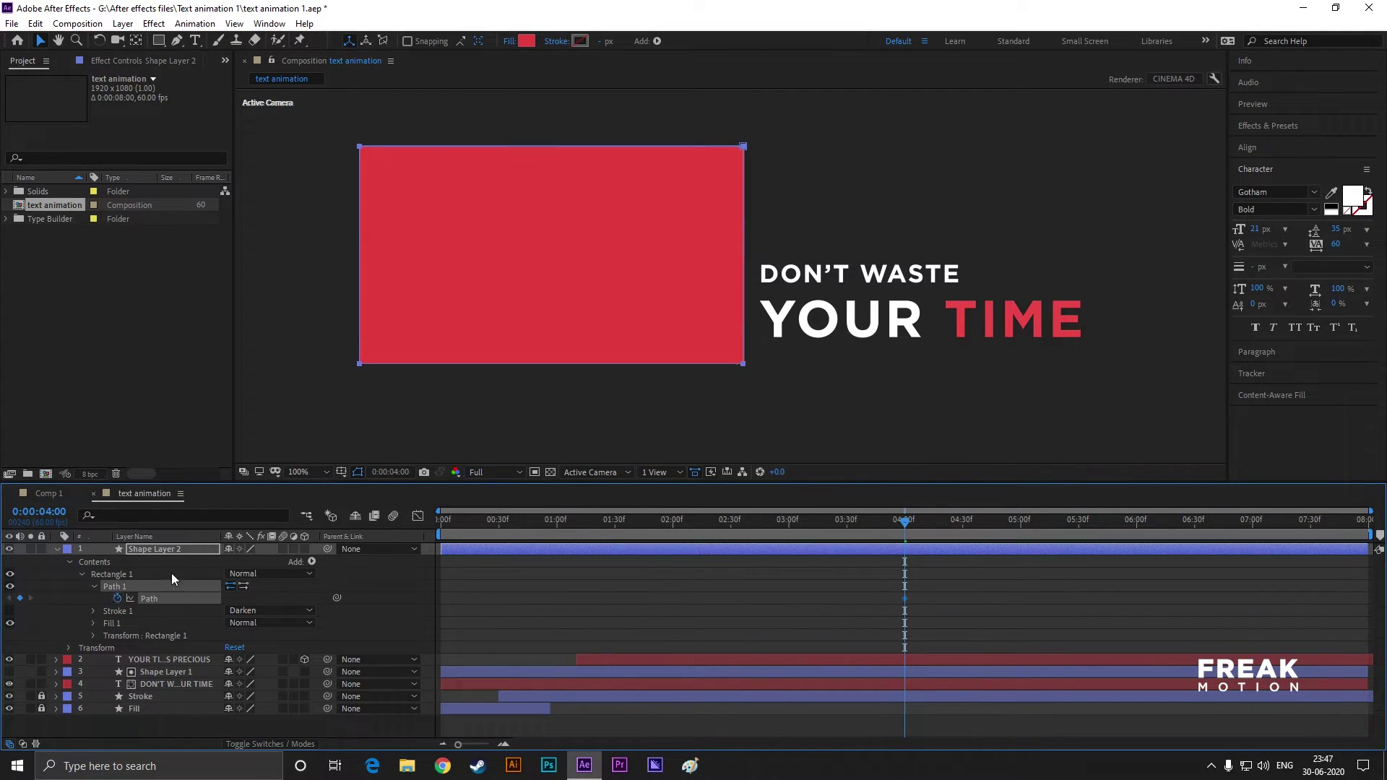
- Add a Shape Layer 2 Path keyframe at 0:00:03:30 by collapsing the rectangle's left corners onto the vertical bar
left_click_drag(906, 527, 849, 536)
left_click(363, 150)
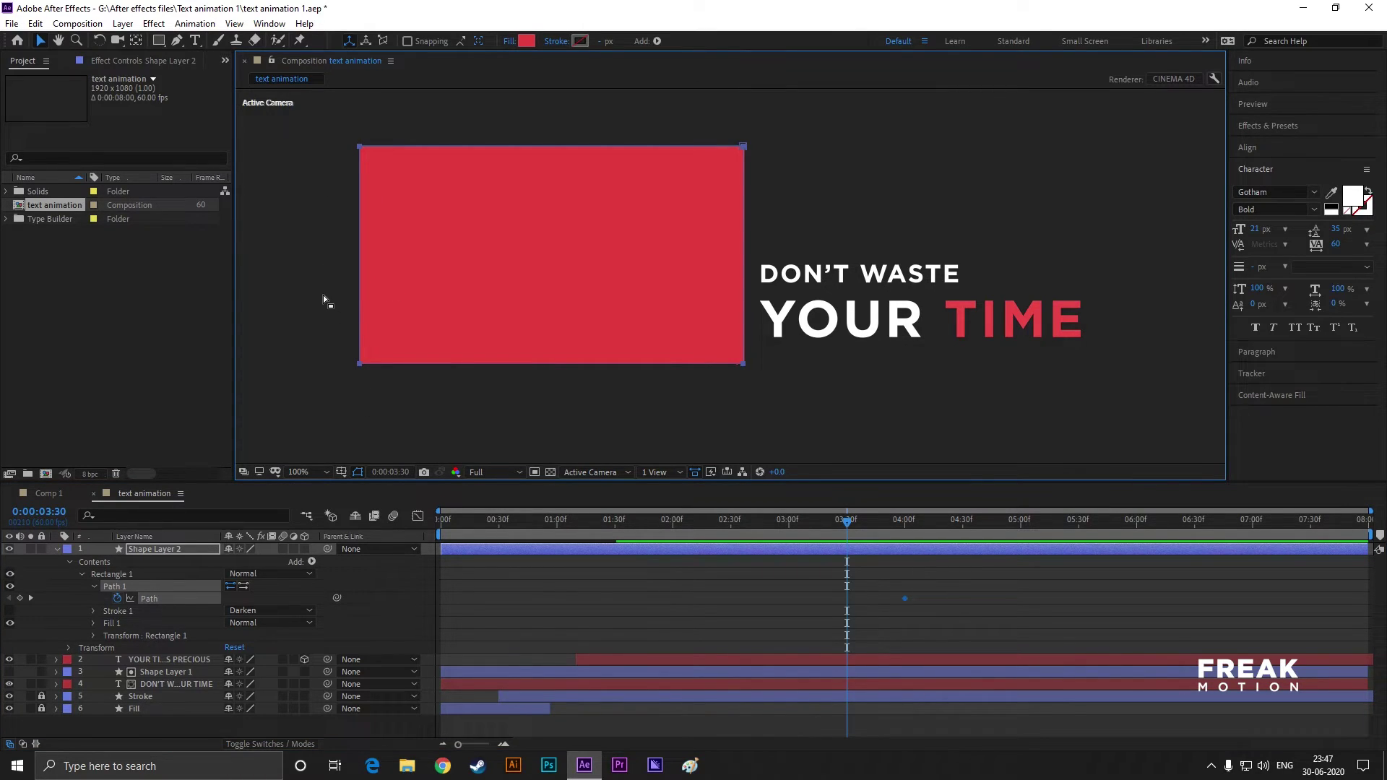
left_click(155, 581)
left_click(375, 307)
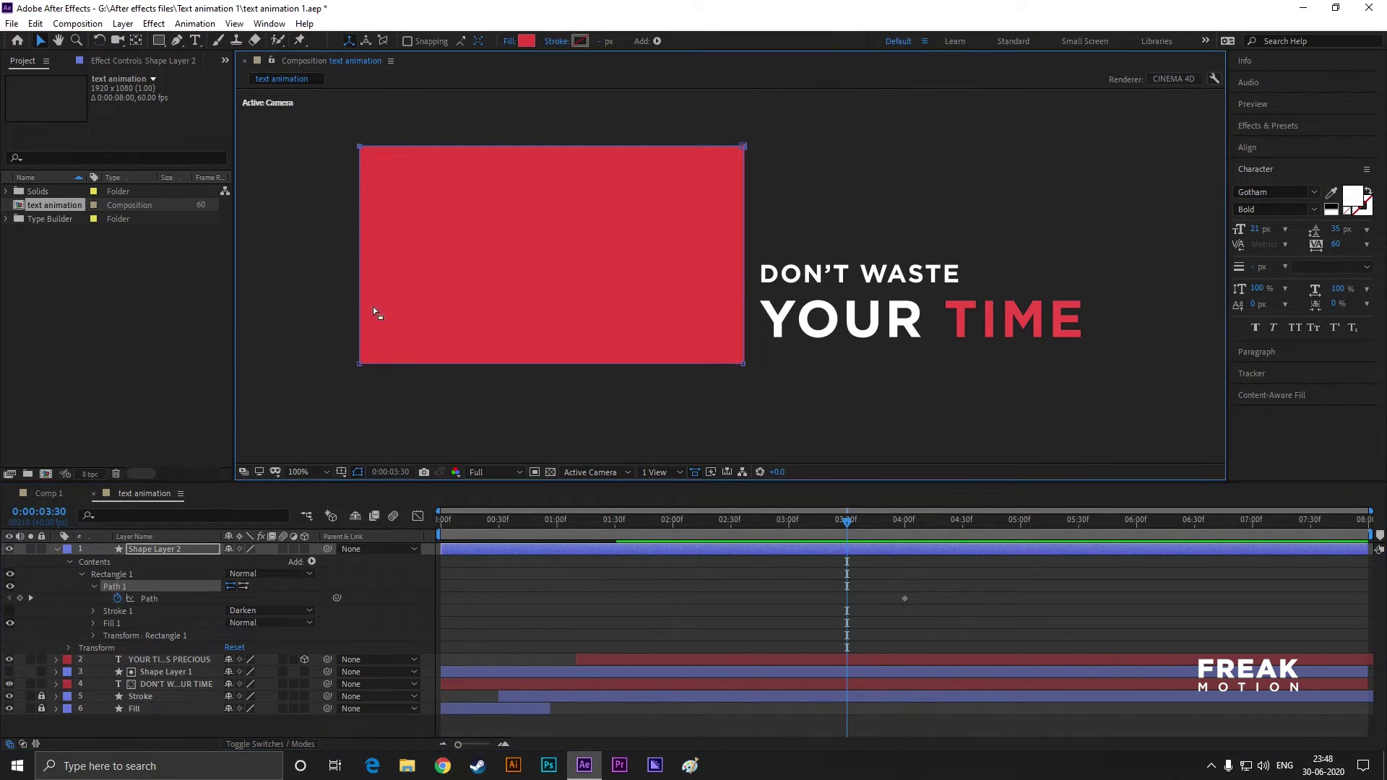
left_click_drag(381, 367, 745, 368)
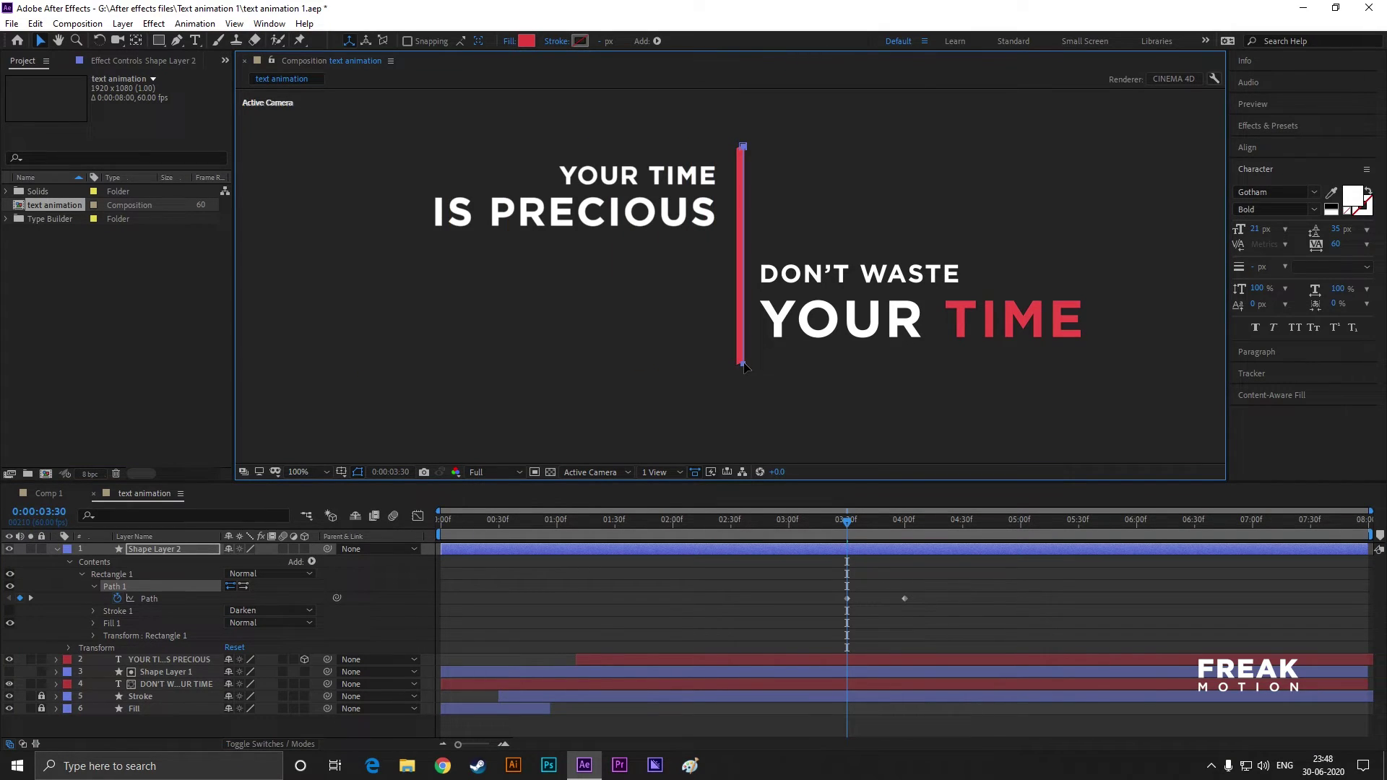
- Collapse Shape Layer 2's properties and move the layer below the "YOUR TIME IS PRECIOUS" text layer
left_click_drag(850, 529, 893, 537)
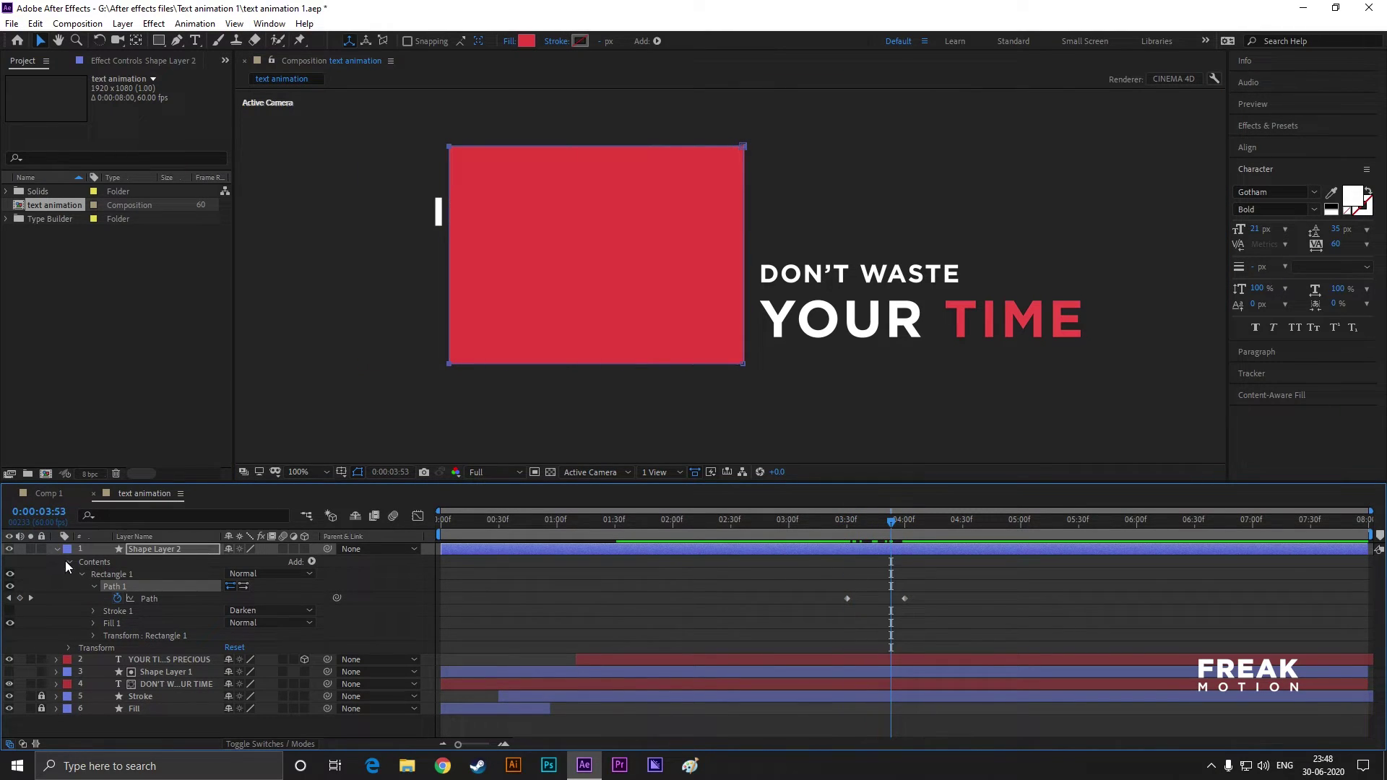
left_click(57, 549)
left_click_drag(159, 549, 159, 571)
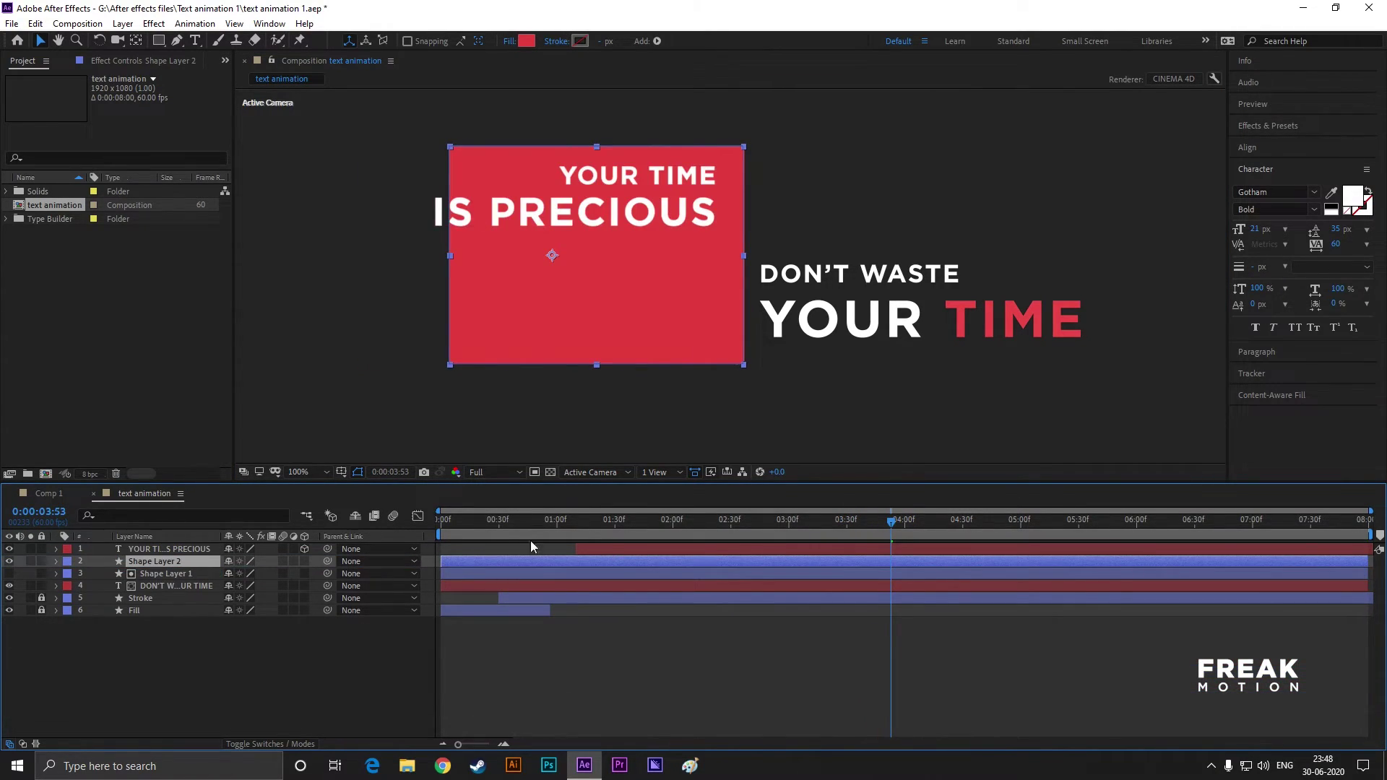
- Keyframe the "YOUR TIME IS PRECIOUS" layer's Y Rotation at 0° on 0:00:04:16 and -97° on 0:00:04:30
left_click_drag(900, 531, 946, 530)
left_click(599, 549)
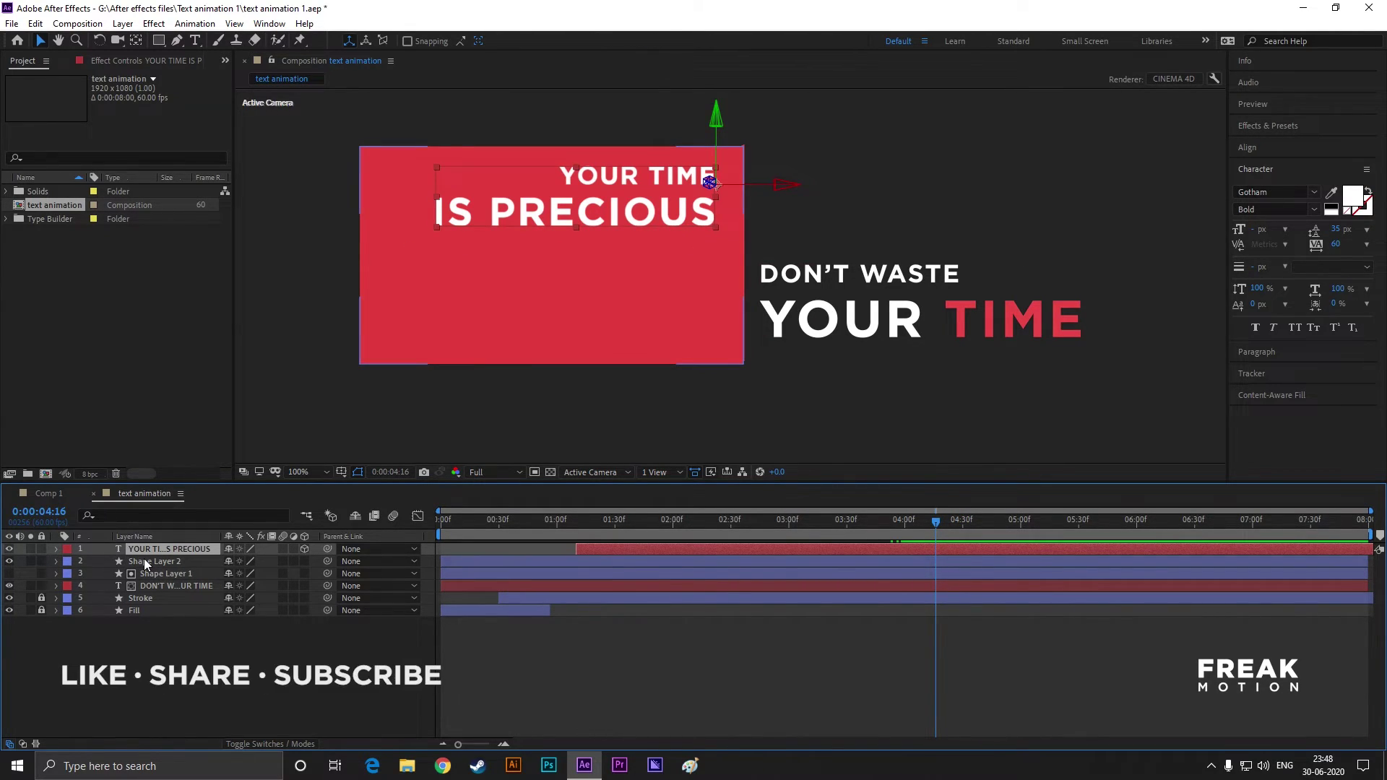
key("u")
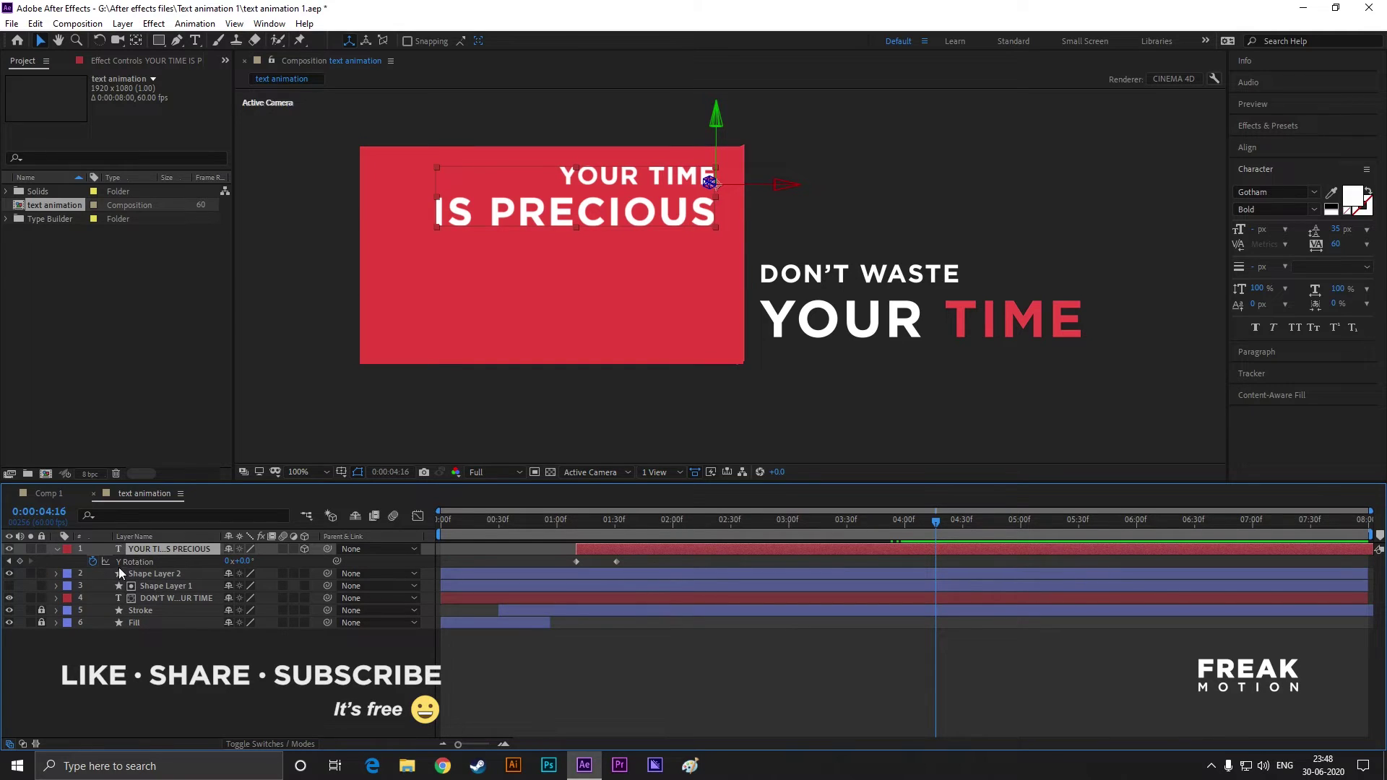
left_click(21, 561)
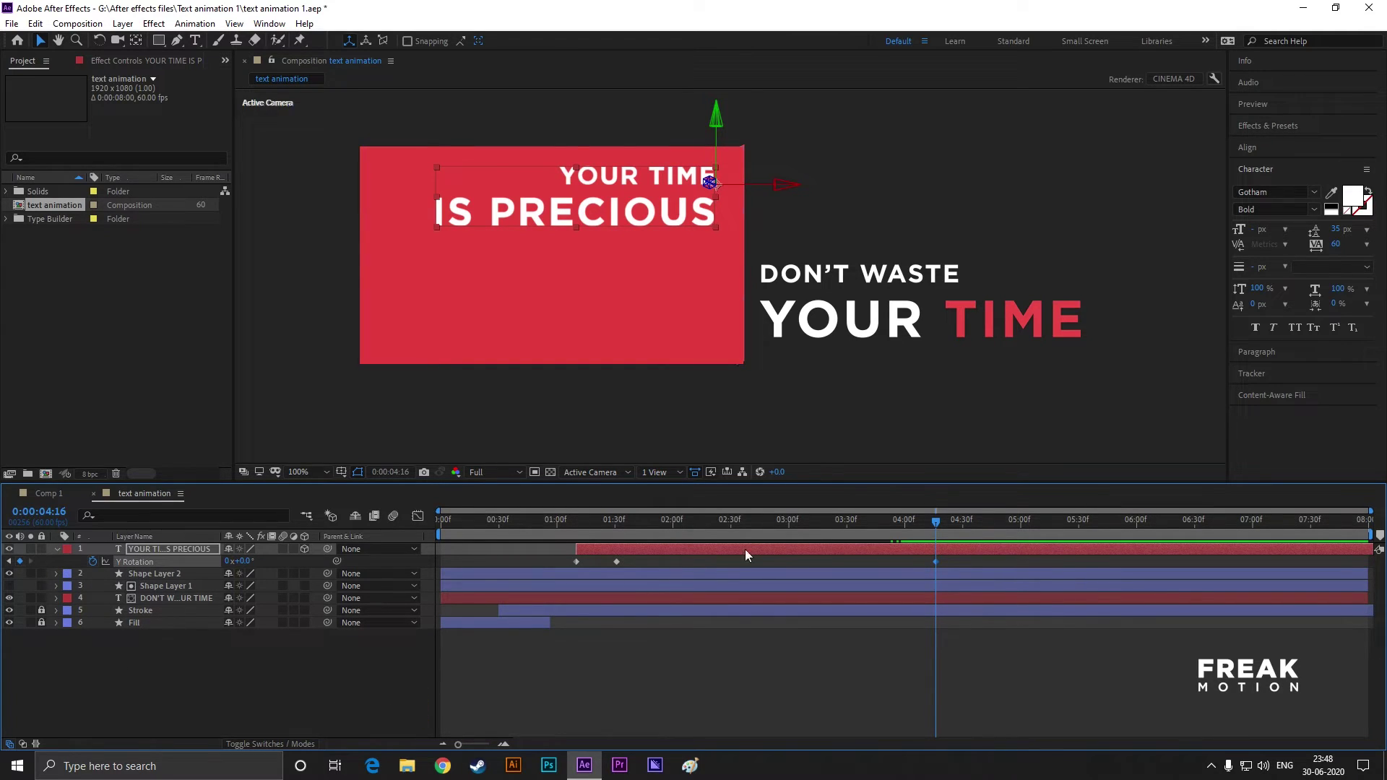
left_click_drag(936, 523, 964, 534)
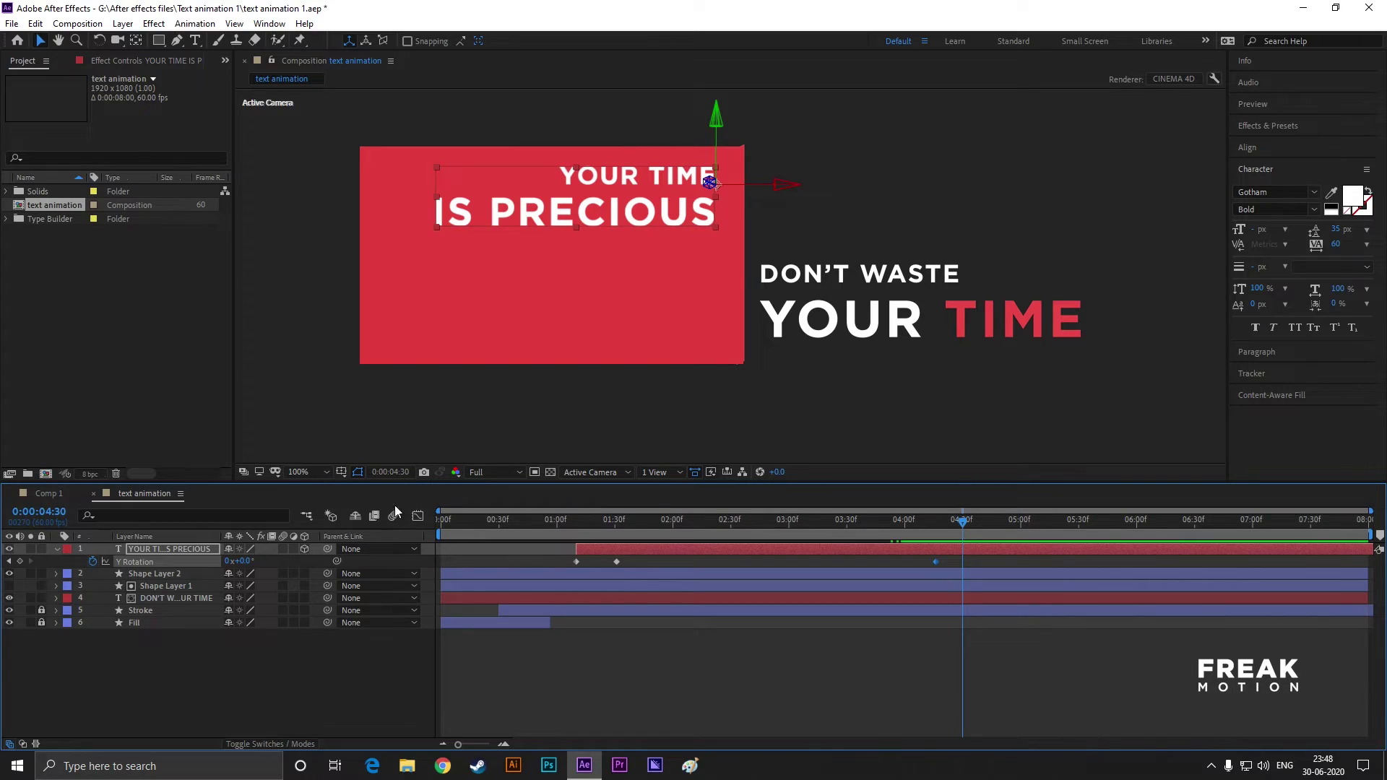
left_click_drag(244, 564, 179, 567)
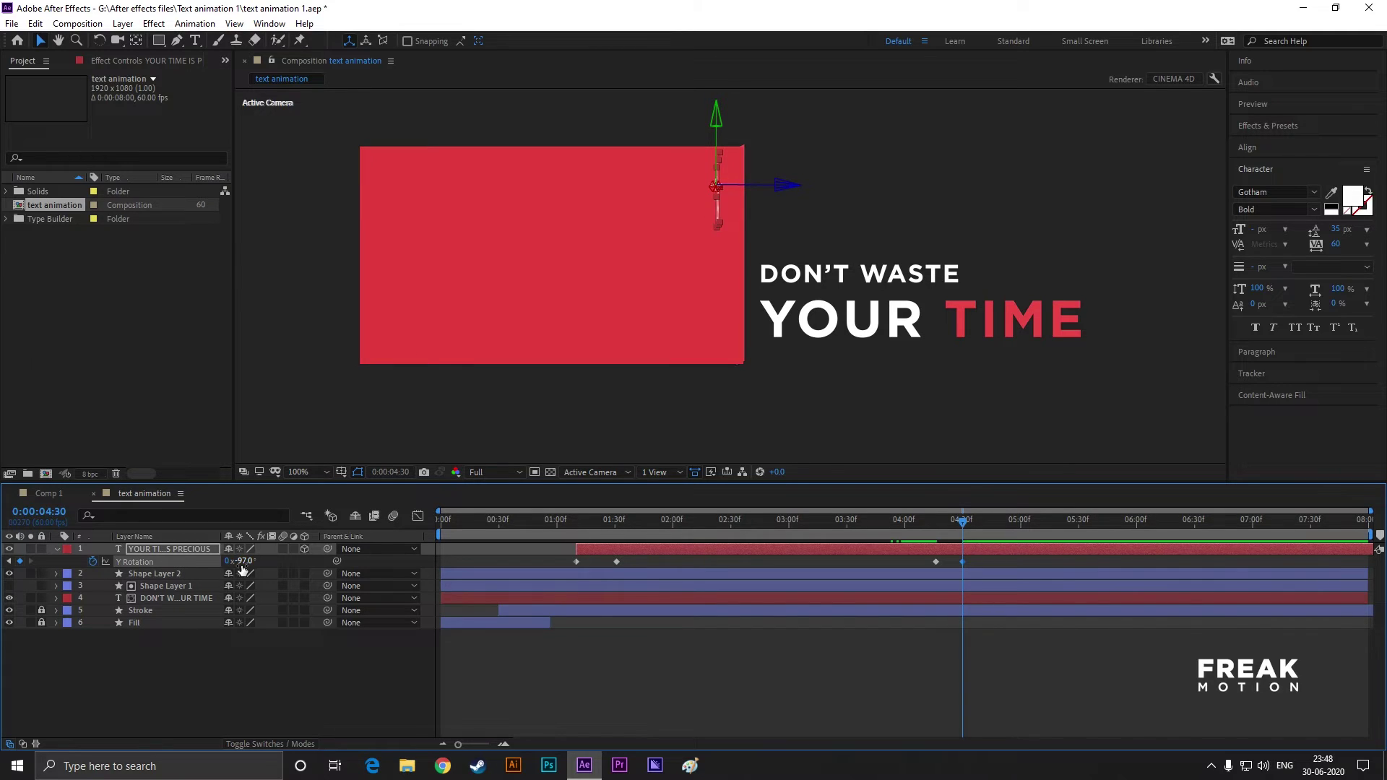
- Trim the end of the "YOUR TIME IS PRECIOUS" layer to 0:00:04:30 and preview the rotation
left_click_drag(957, 535, 858, 523)
key("alt+bracketright")
key("space")
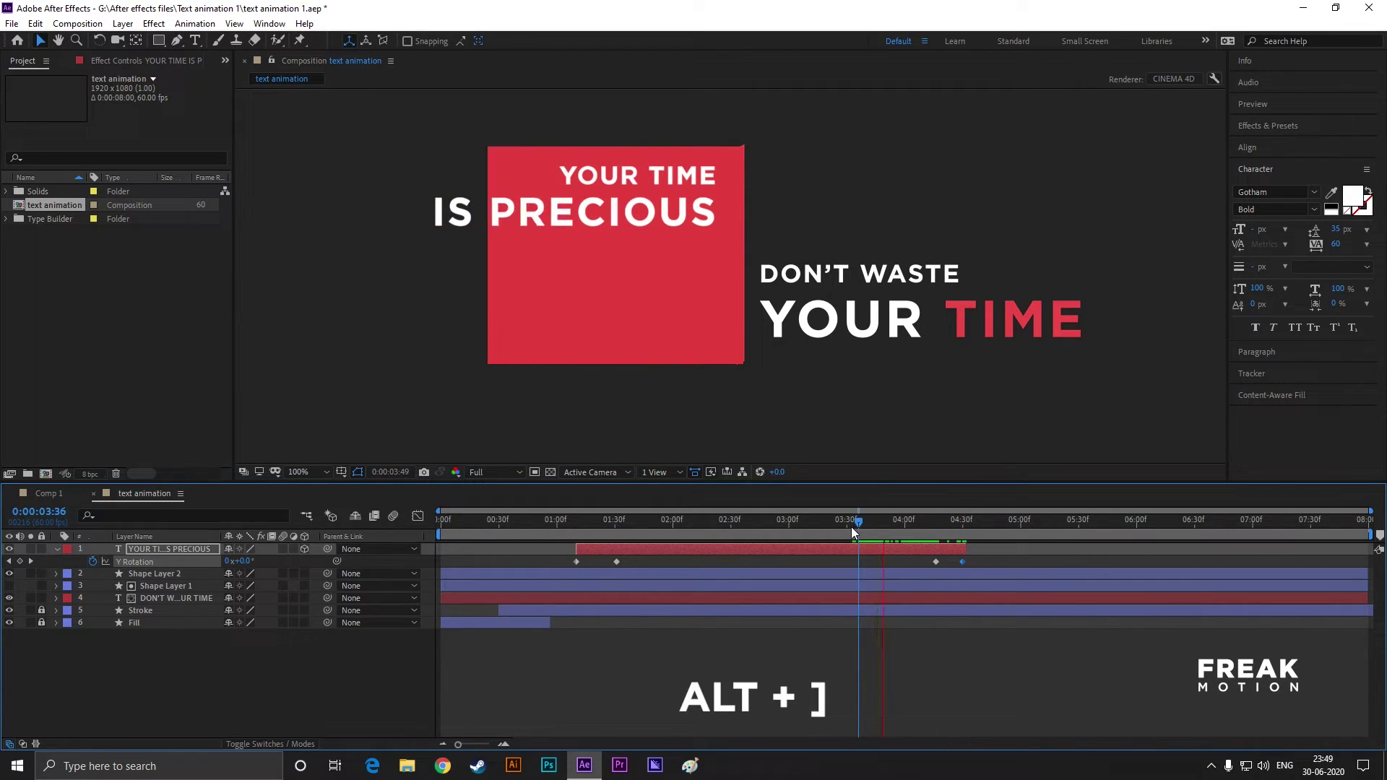
- Move the current time to 0:00:04:01, then unlock and select the Stroke layer
left_click_drag(1034, 535, 908, 537)
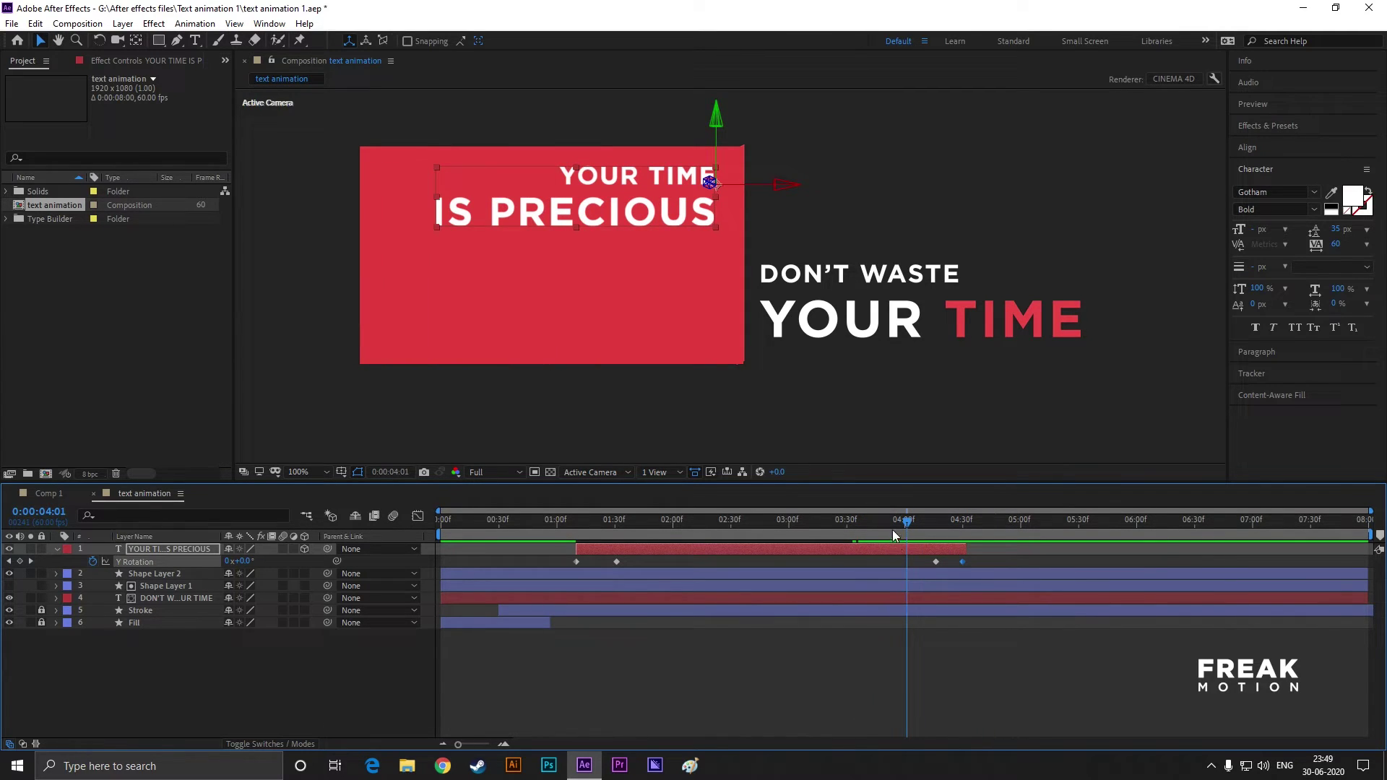
left_click(142, 623)
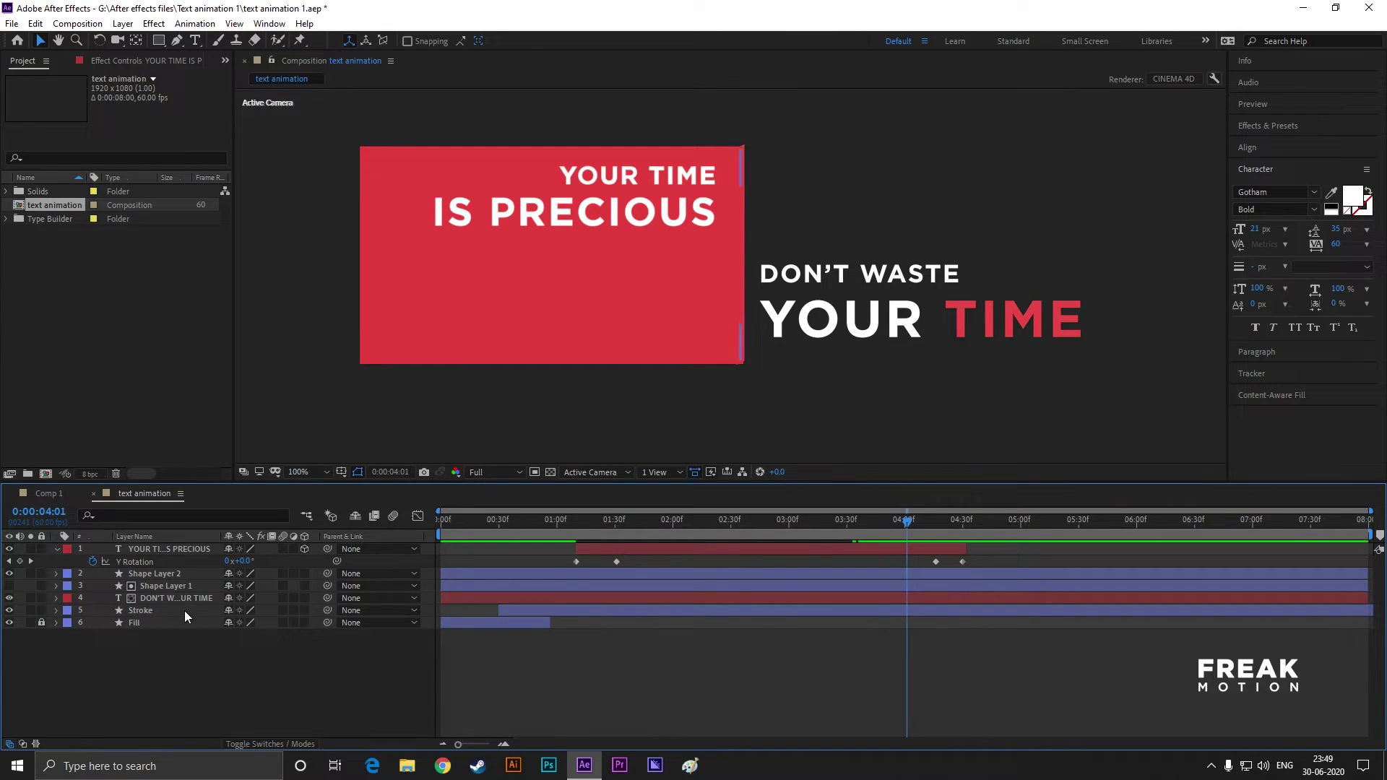
left_click(184, 610)
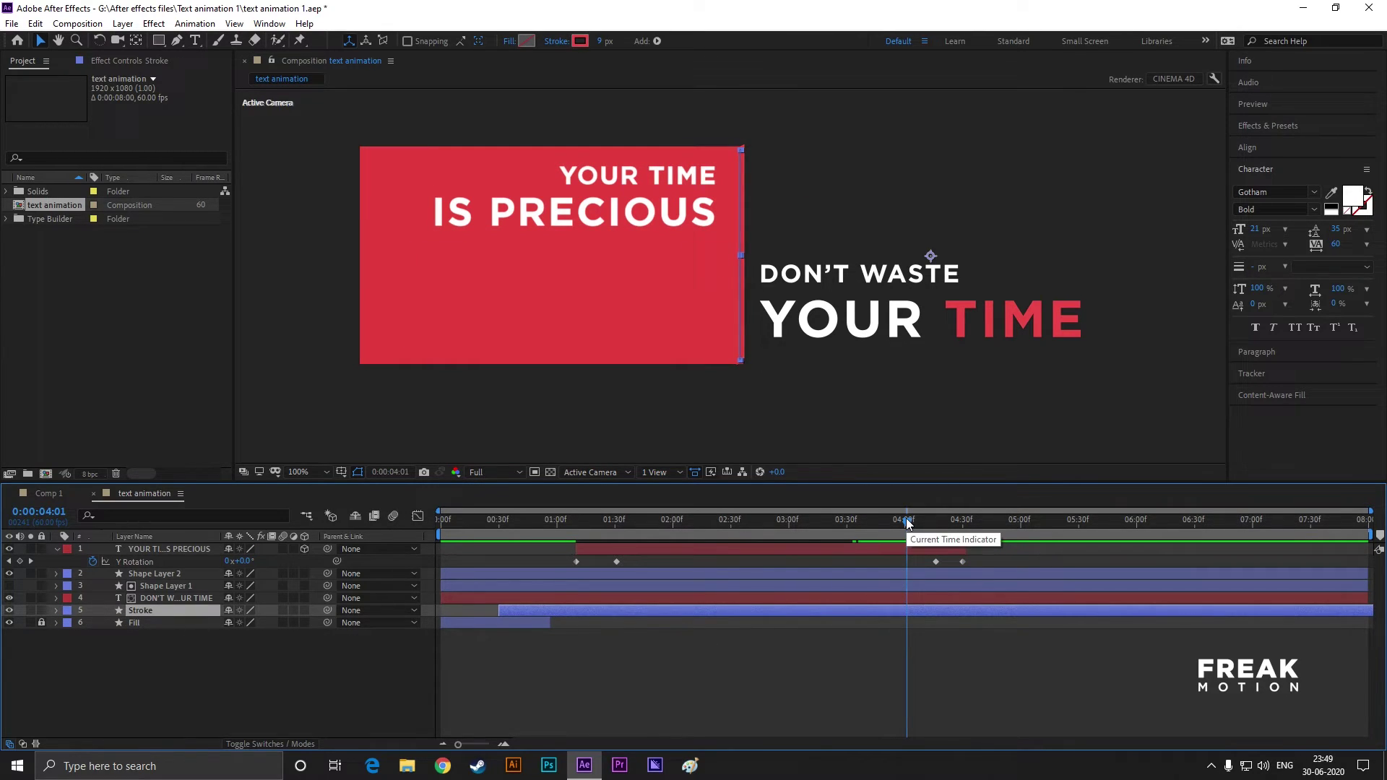
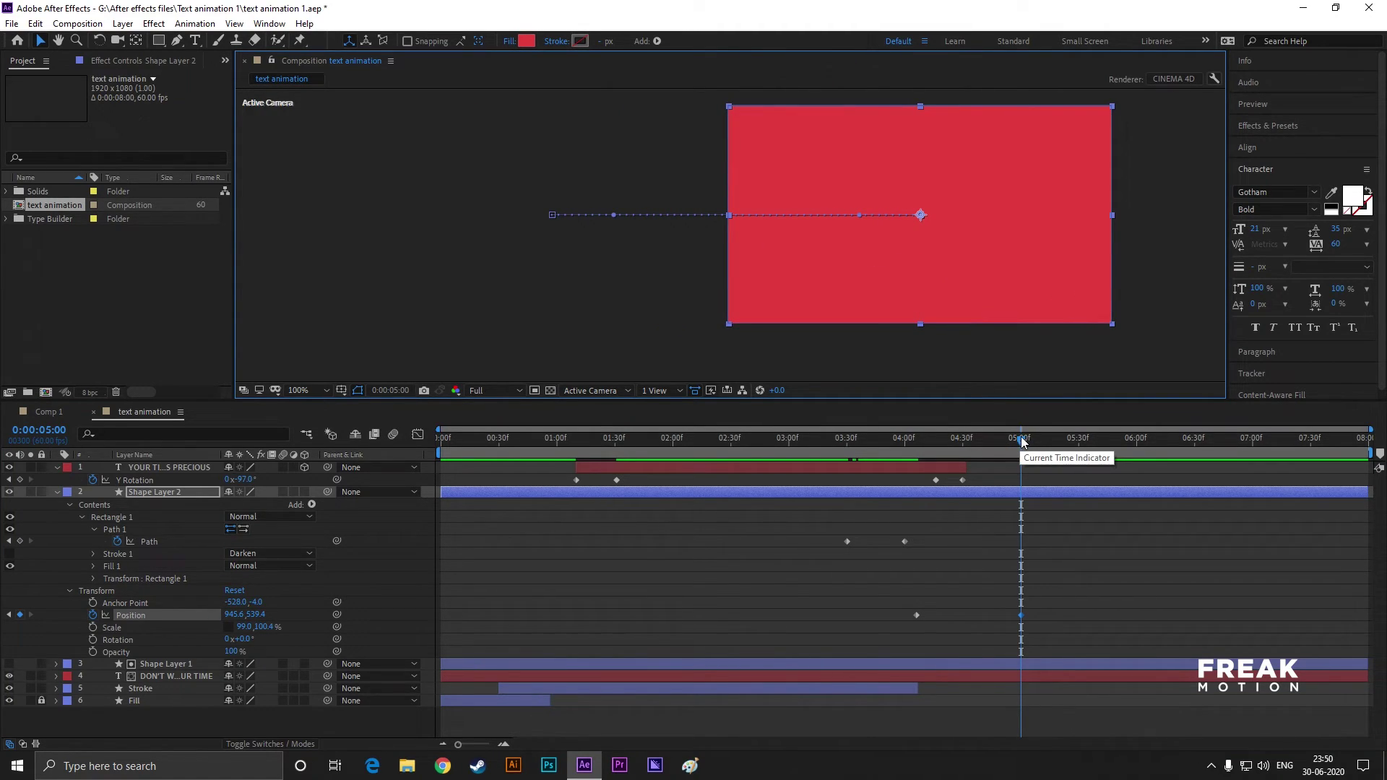
- Add a Shape Layer 2 Path keyframe at 0:00:04:06 and collapse the rectangle onto its right edge at 0:00:05:00
left_click_drag(1022, 443, 918, 450)
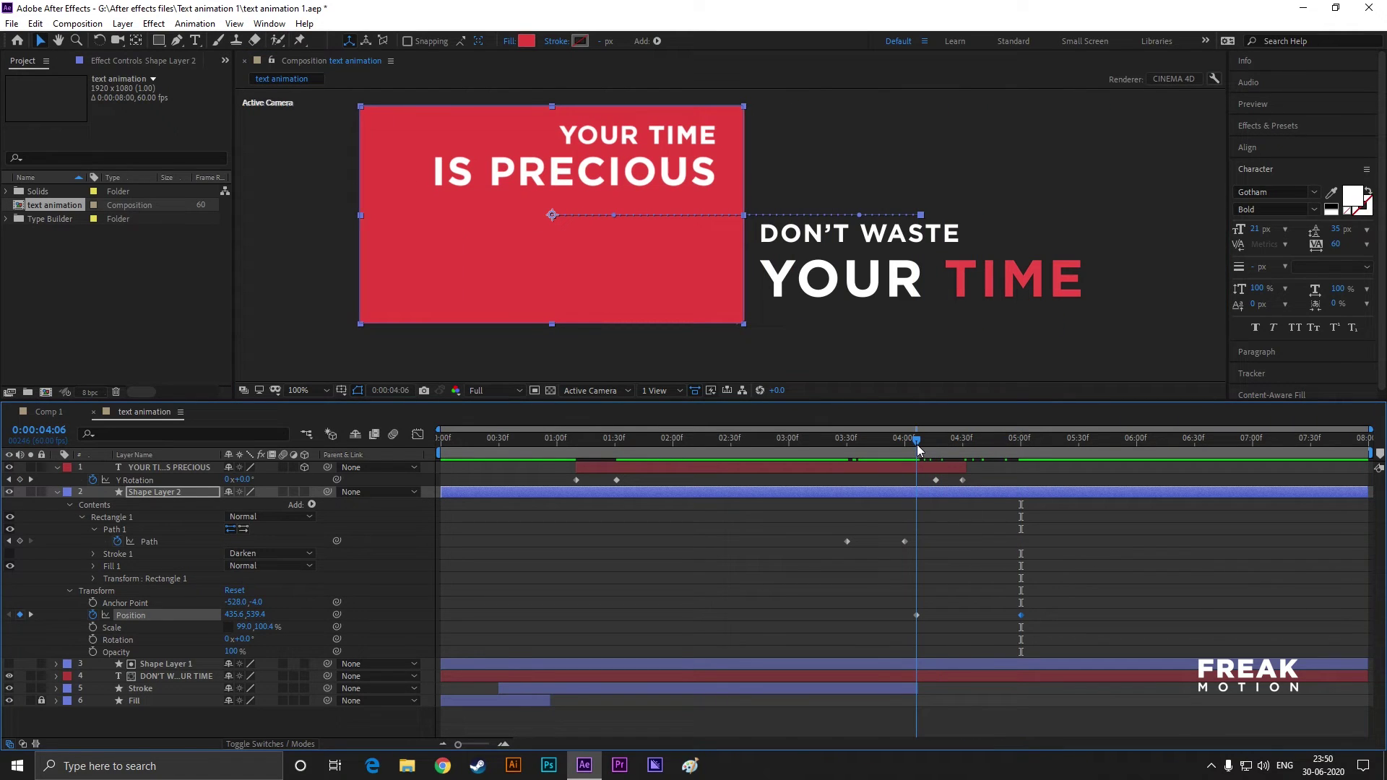
left_click(19, 541)
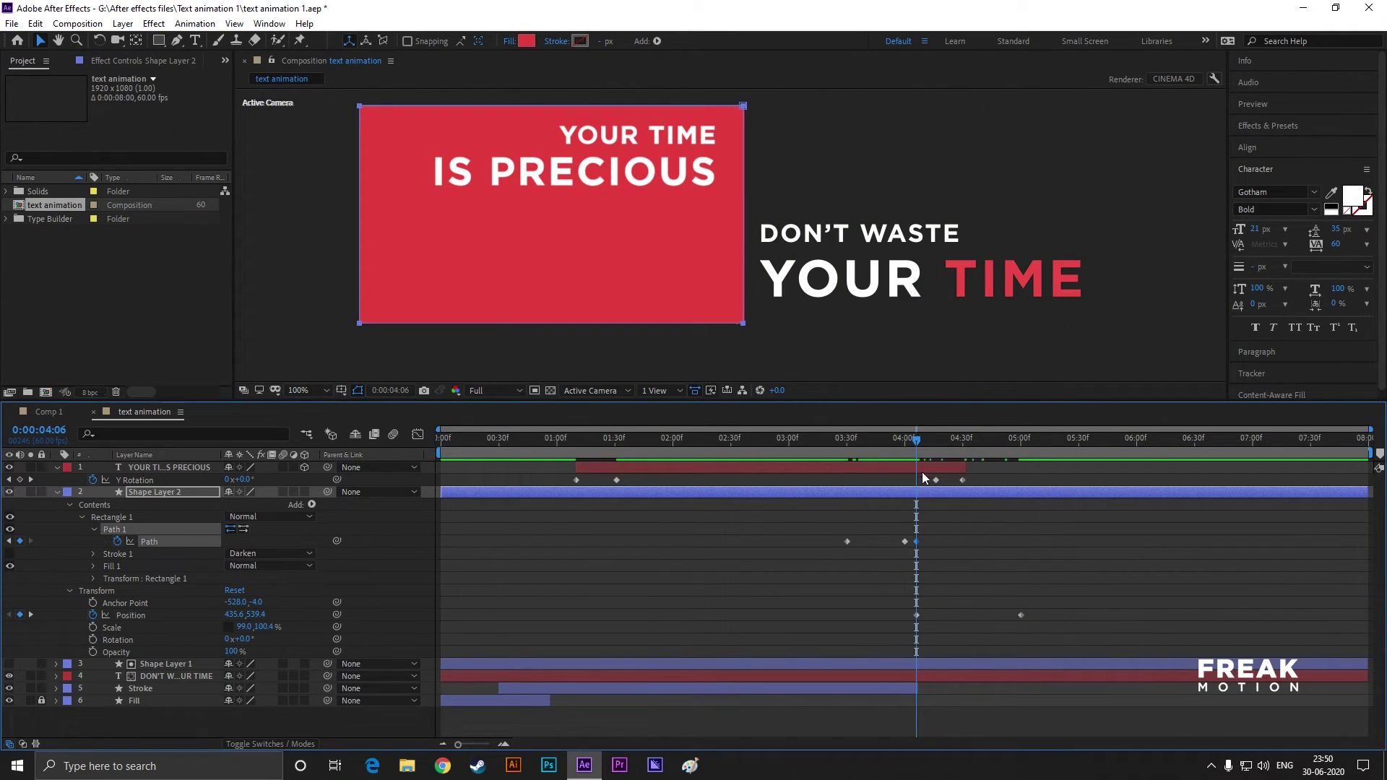
left_click_drag(952, 441, 1020, 436)
left_click(210, 581)
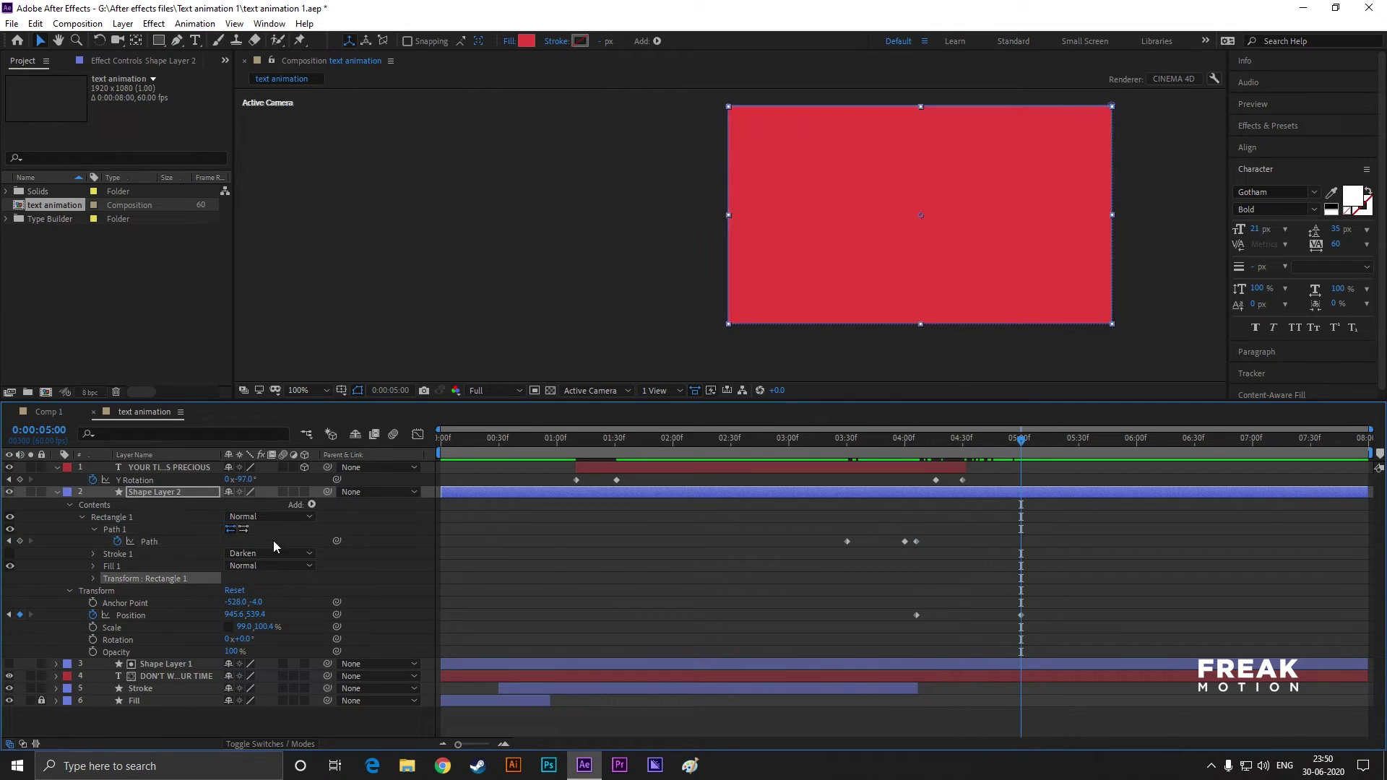
left_click(153, 526)
left_click(151, 542)
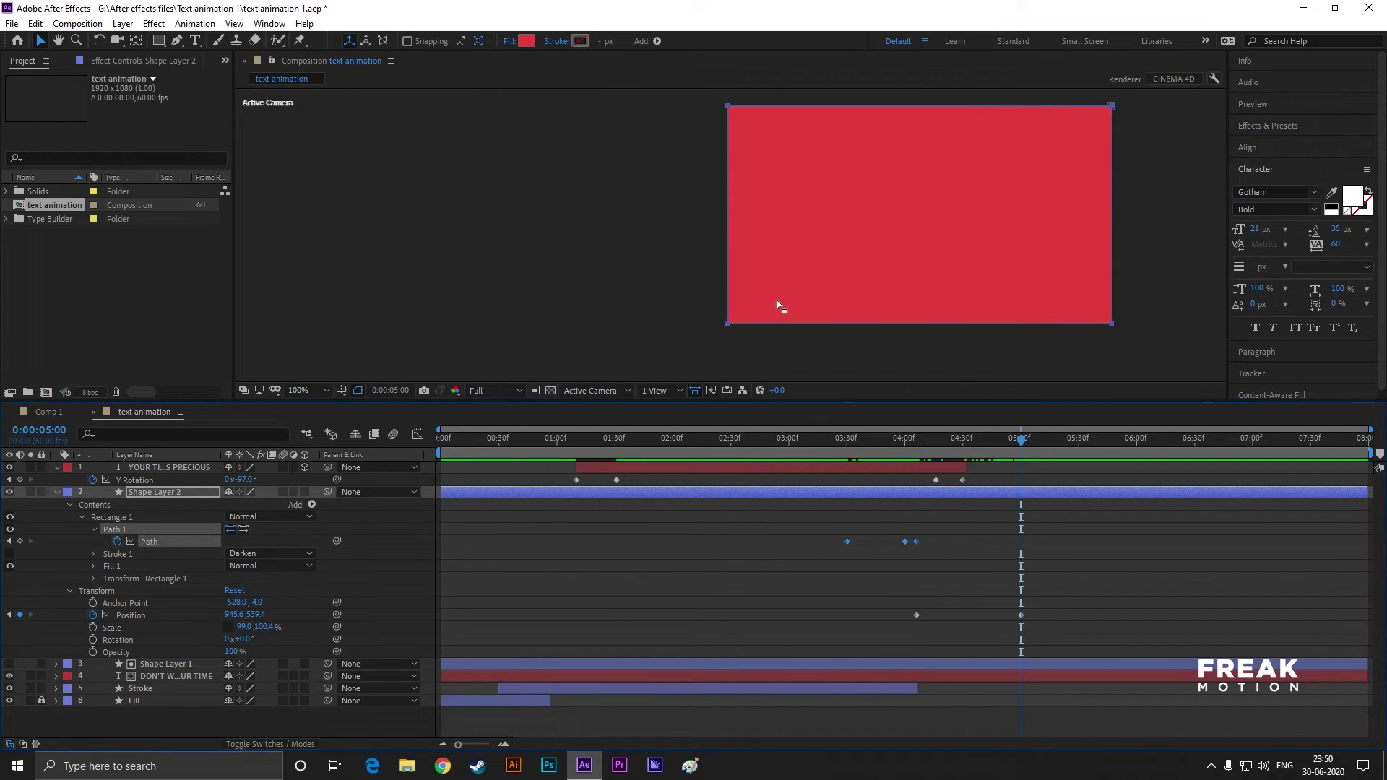
left_click(729, 107)
left_click(737, 336)
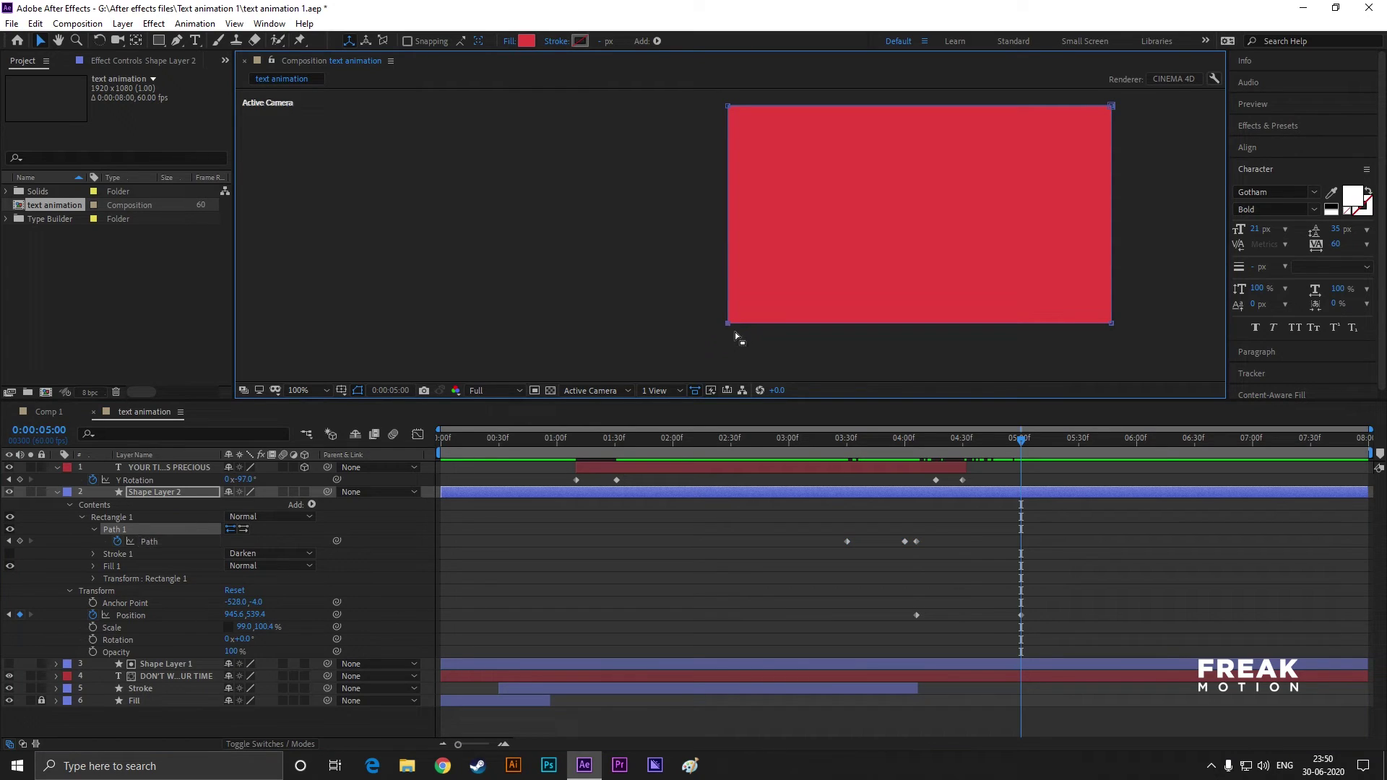
left_click_drag(728, 108, 1113, 131)
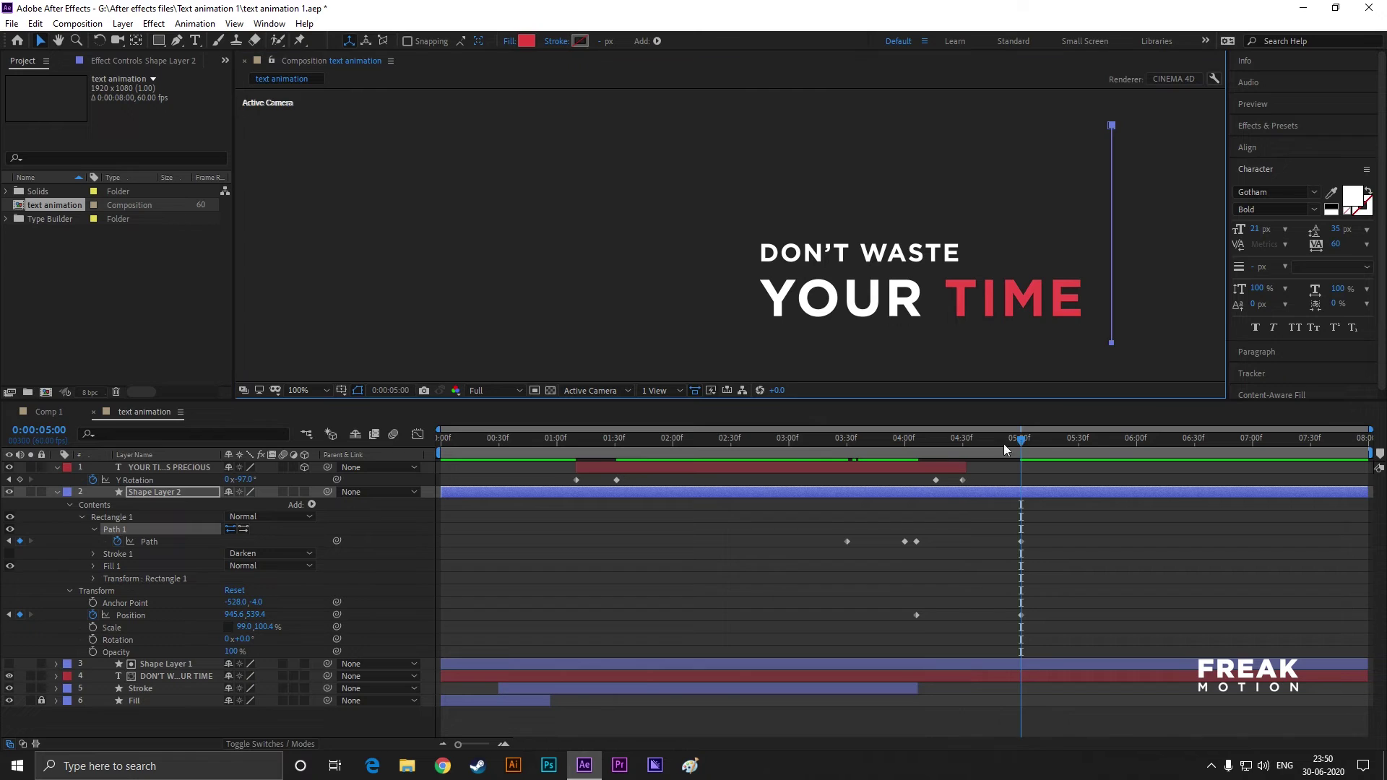
- Preview the animation from 0:00:00:22 to check how the red rectangle moves and closes
left_click(483, 439)
key("space")
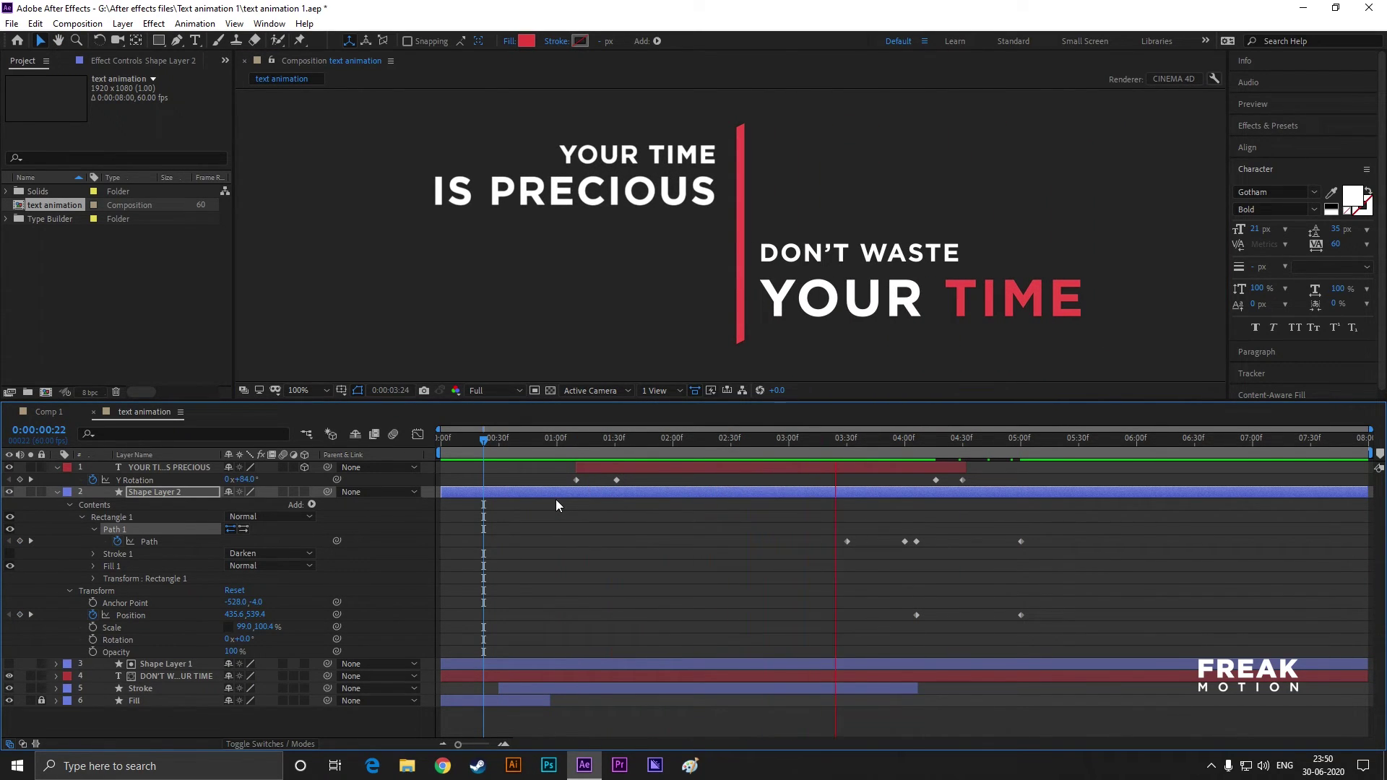
key("space")
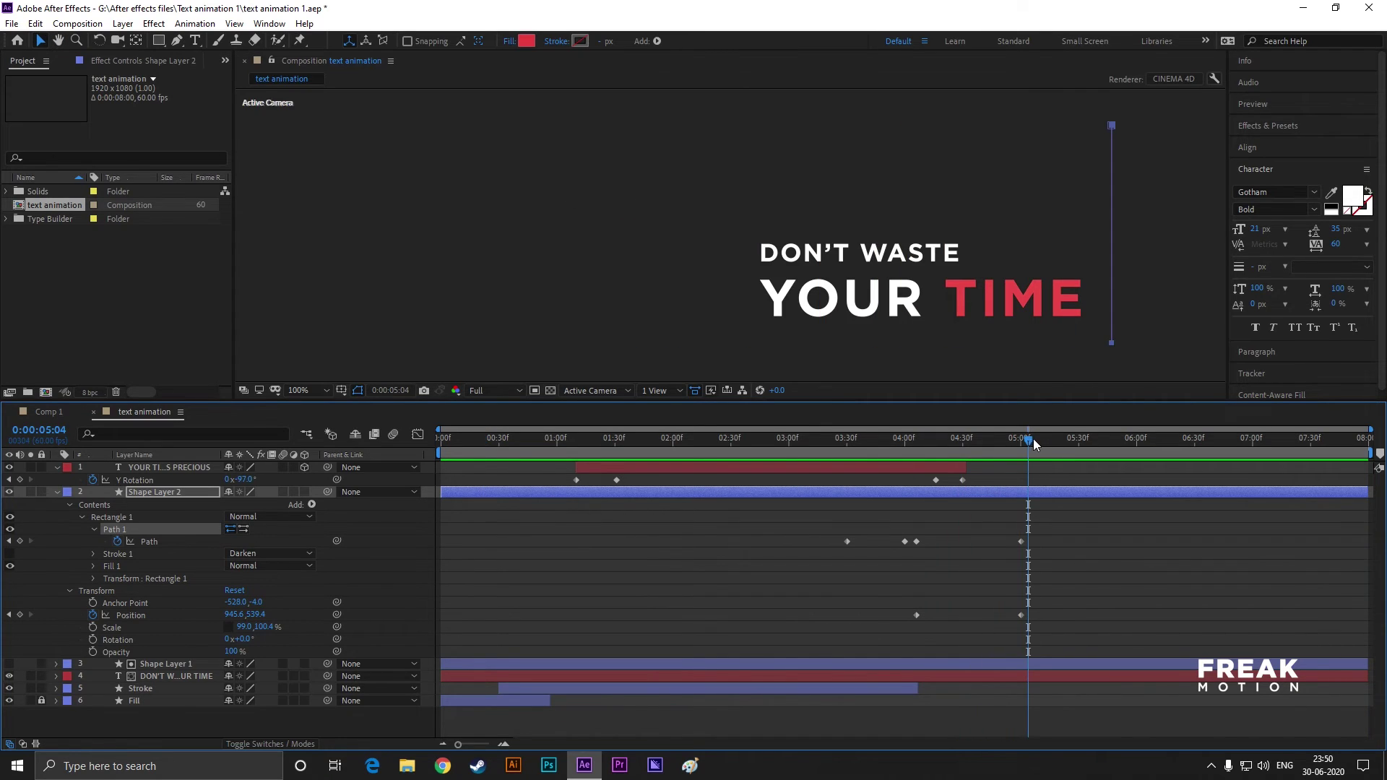
- Keyframe Shape Layer 1's Position at 960.0, 540.0 on 0:00:04:06 and 1437.0, 540.0 on 0:00:05:00
left_click_drag(1028, 458, 905, 458)
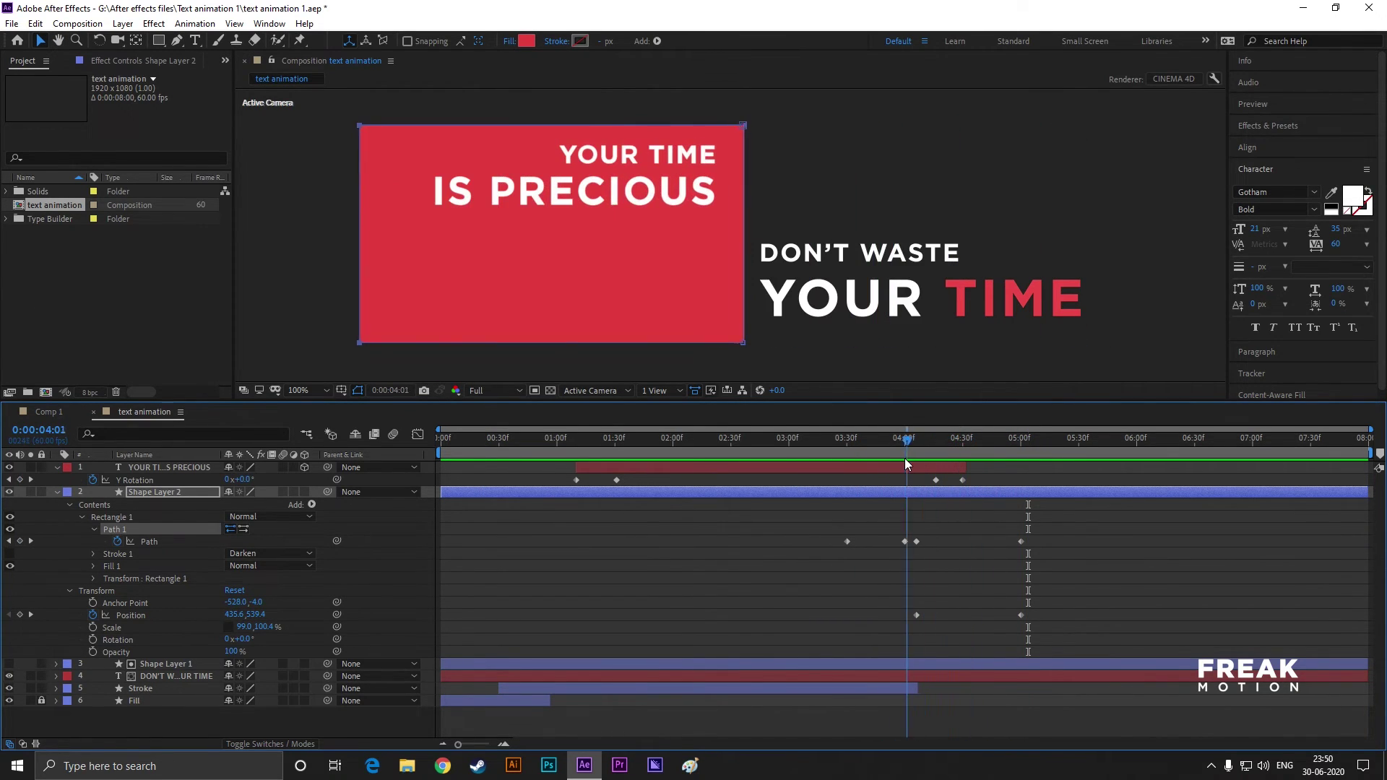
left_click(159, 675)
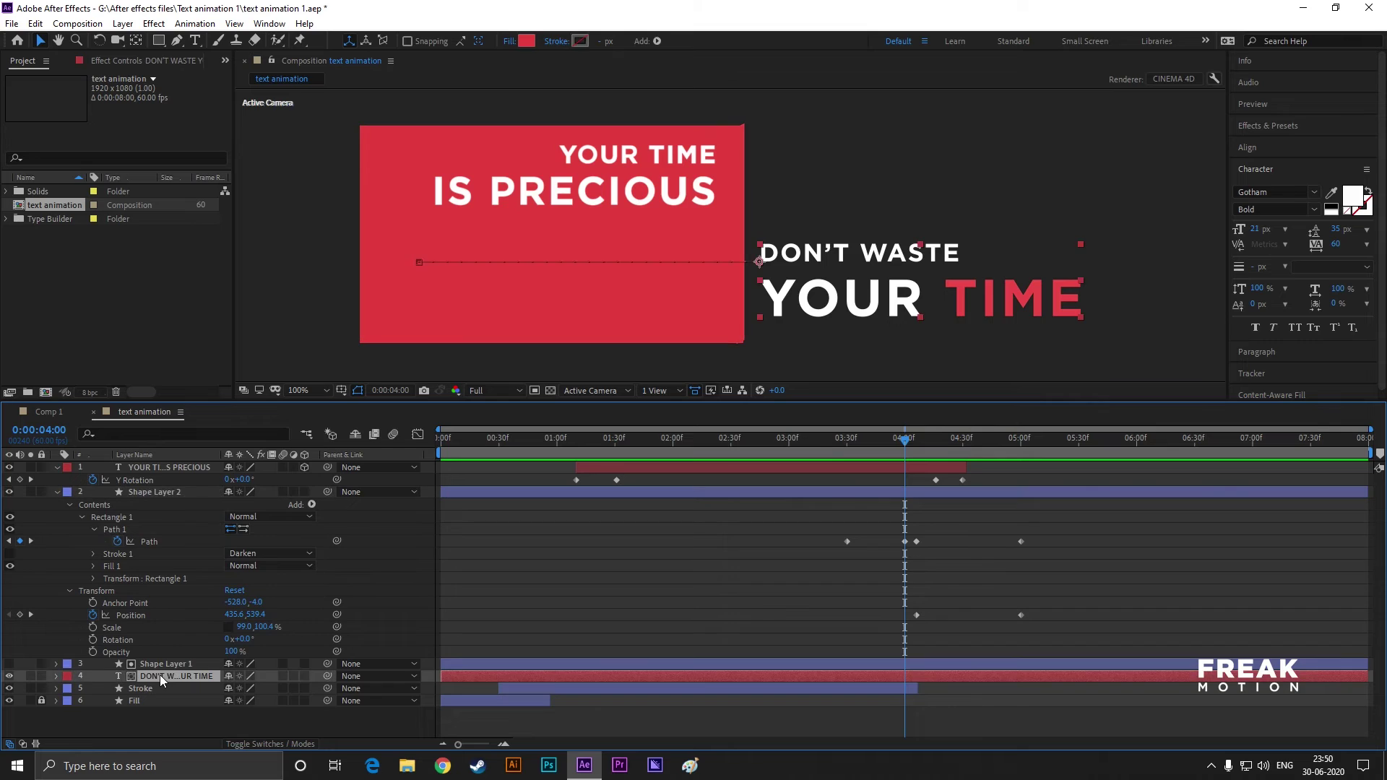
left_click(159, 664)
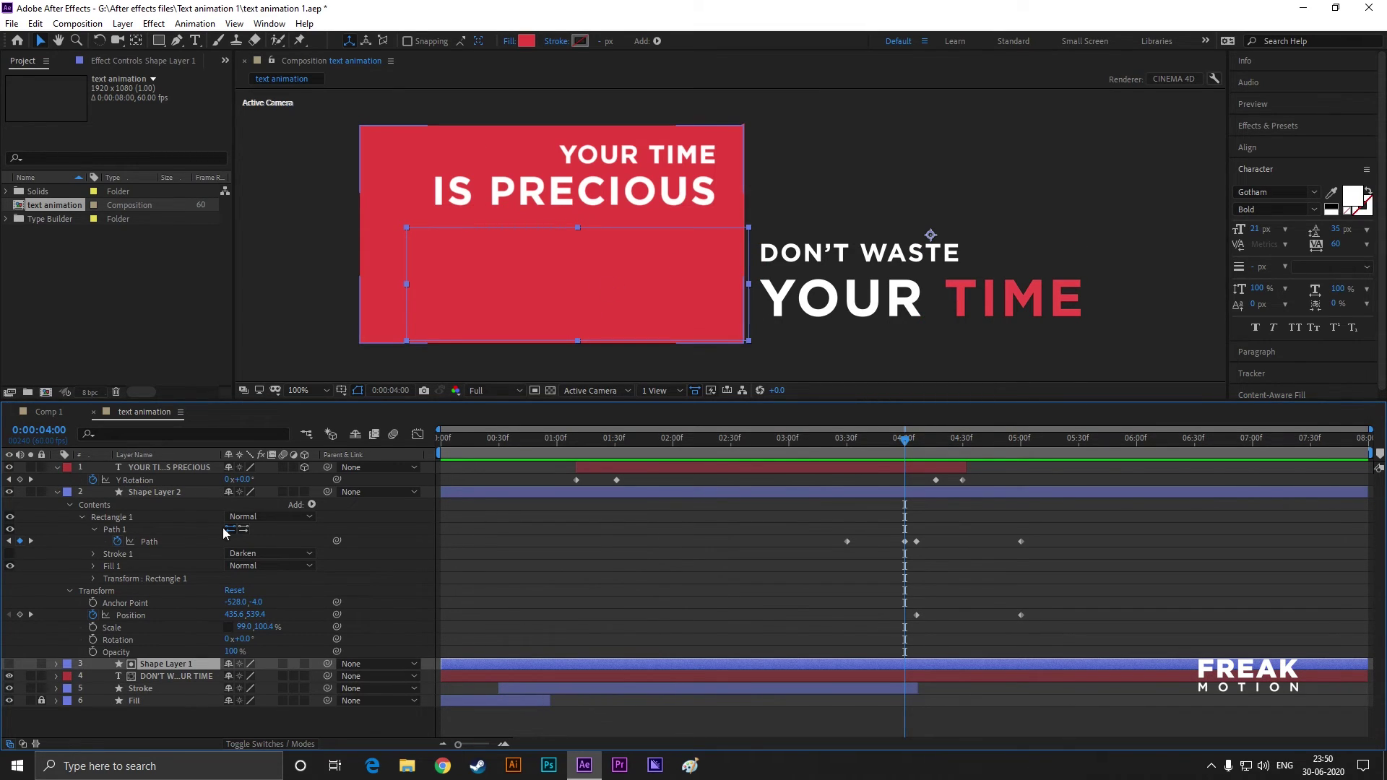
key("p")
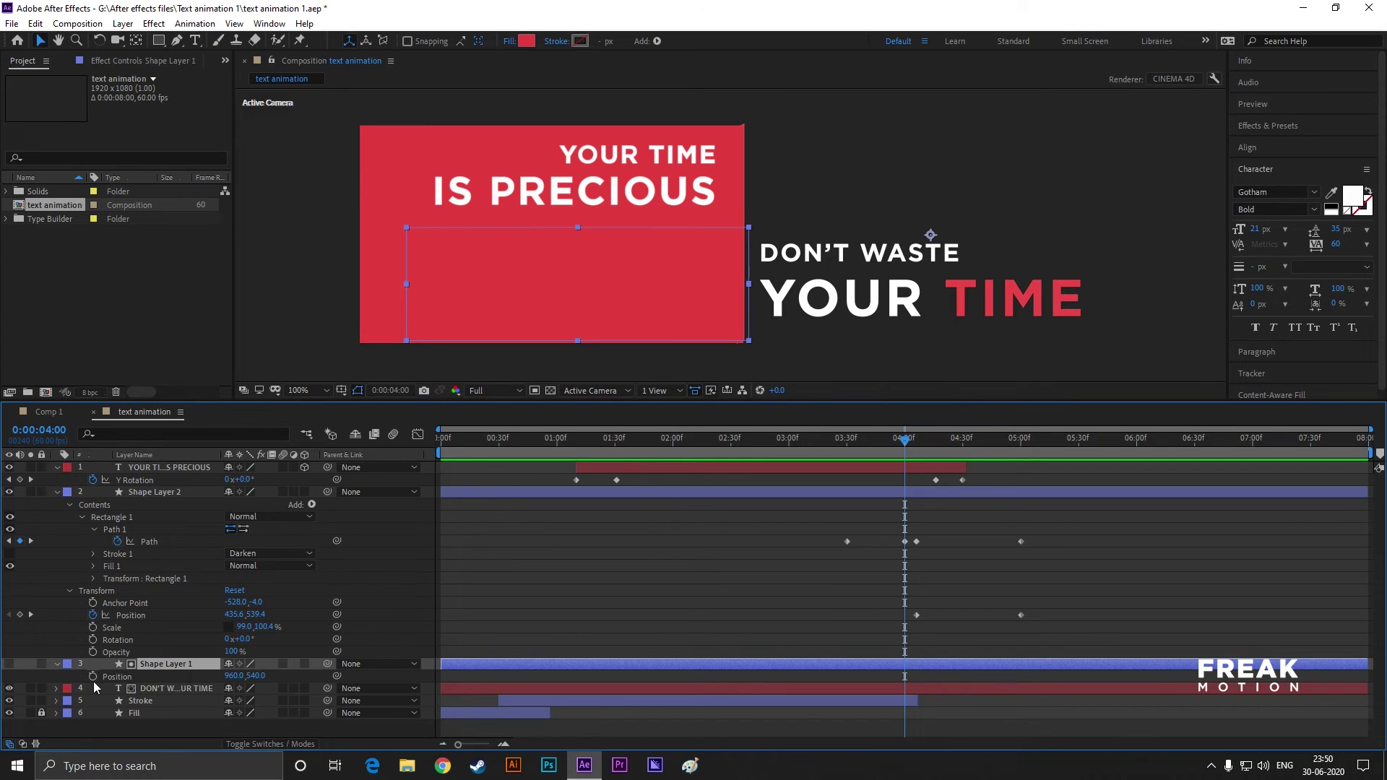
left_click_drag(905, 439, 1021, 447)
key("alt+shift+p")
left_click_drag(239, 676, 584, 686)
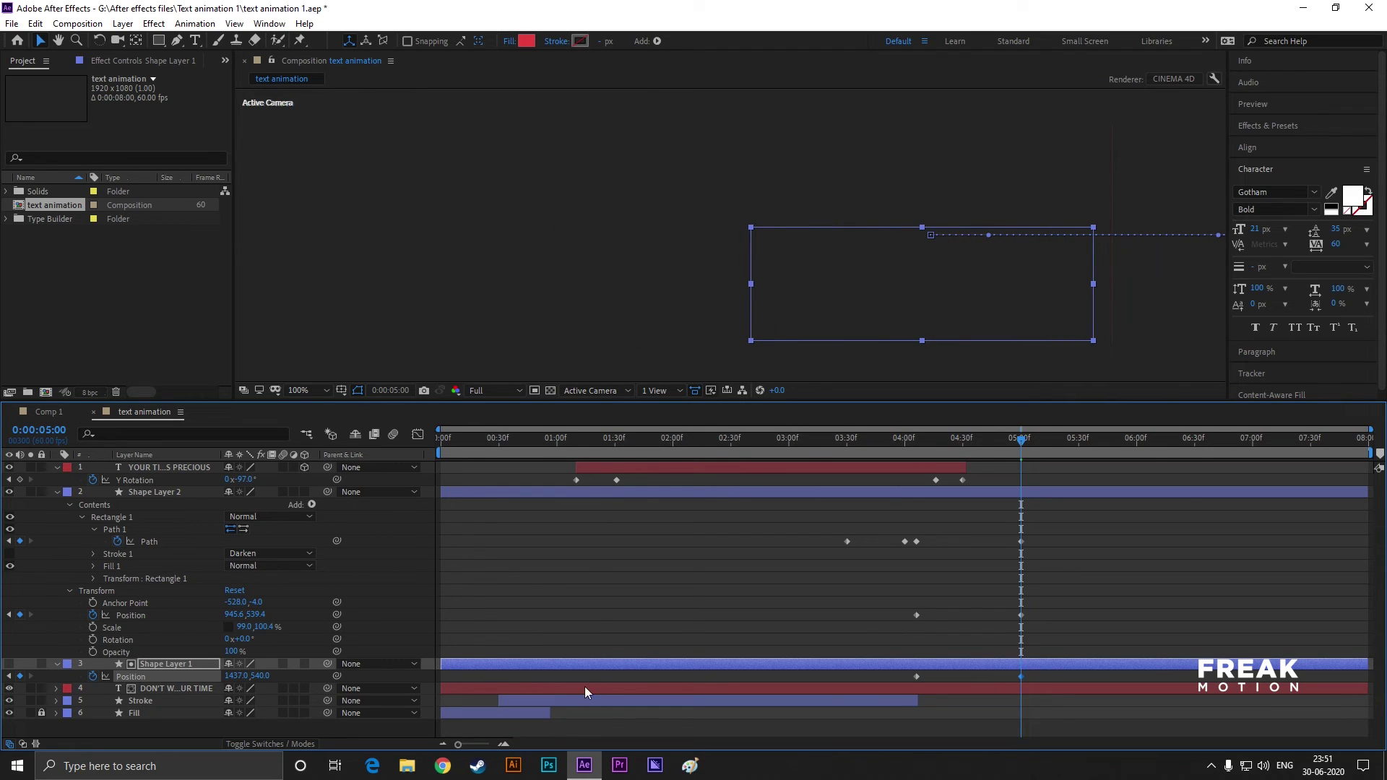
- Preview the matted text's exit from 0:00:02:50 and deselect the layer
left_click_drag(1020, 443, 769, 441)
key("space")
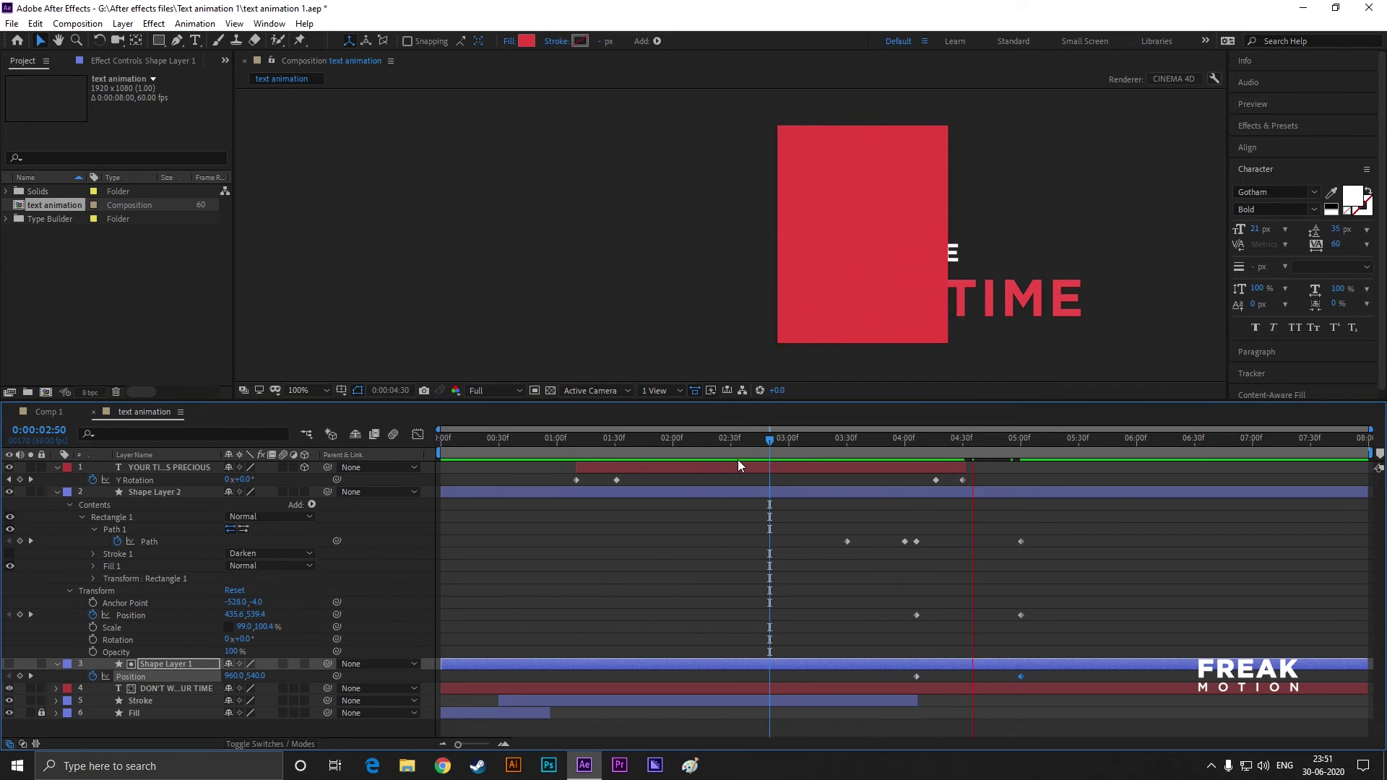
key("space")
left_click(720, 580)
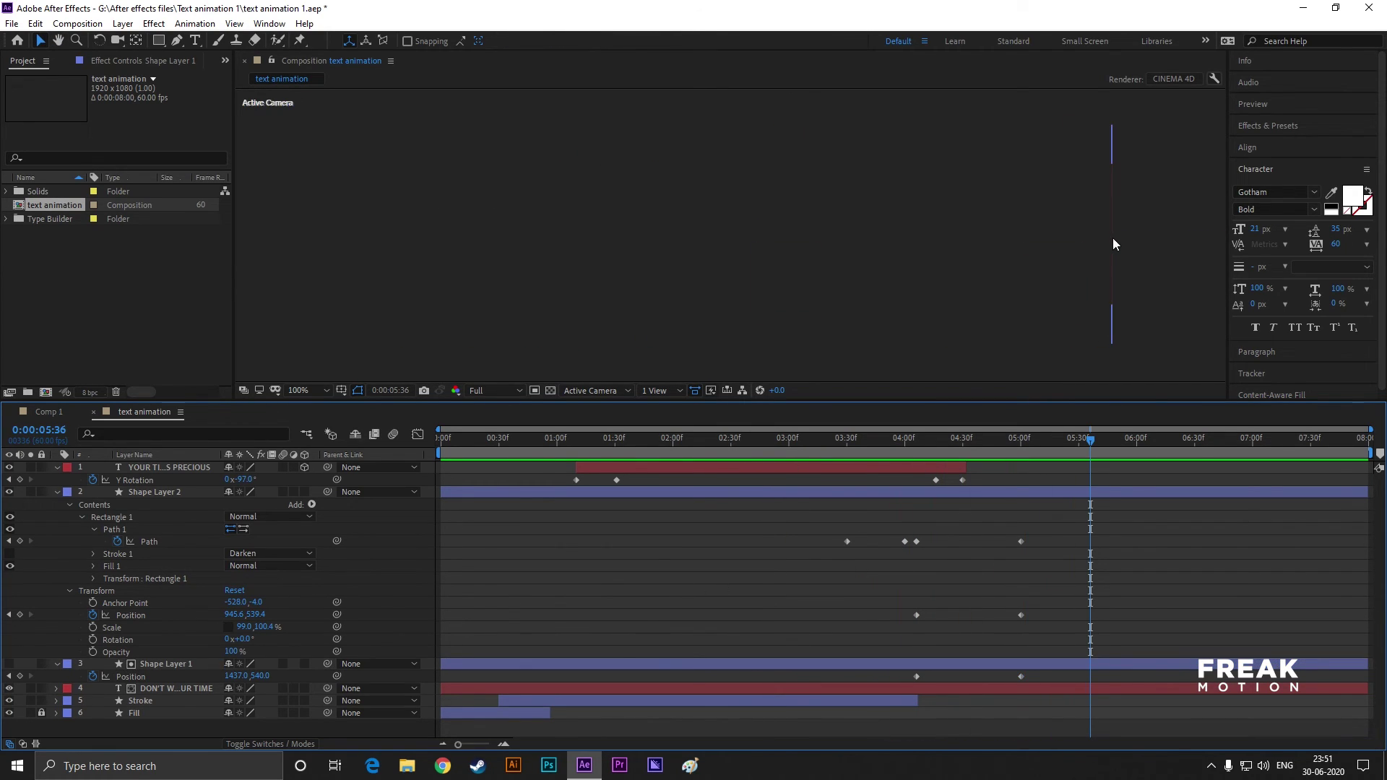
- Keyframe Shape Layer 2's Opacity at 100% on 0:00:05:00 and 0% on 0:00:05:08
left_click_drag(1081, 442, 1029, 462)
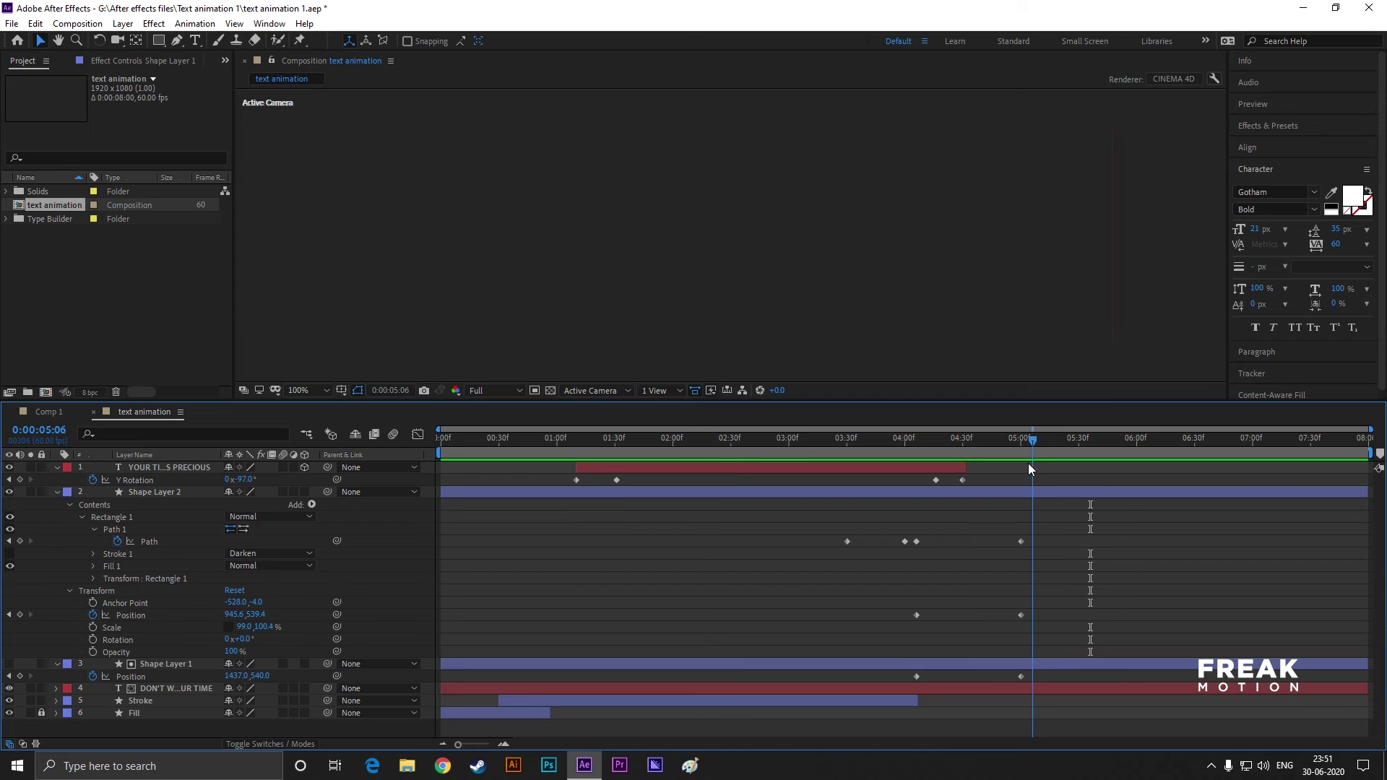
left_click(172, 498)
left_click(93, 652)
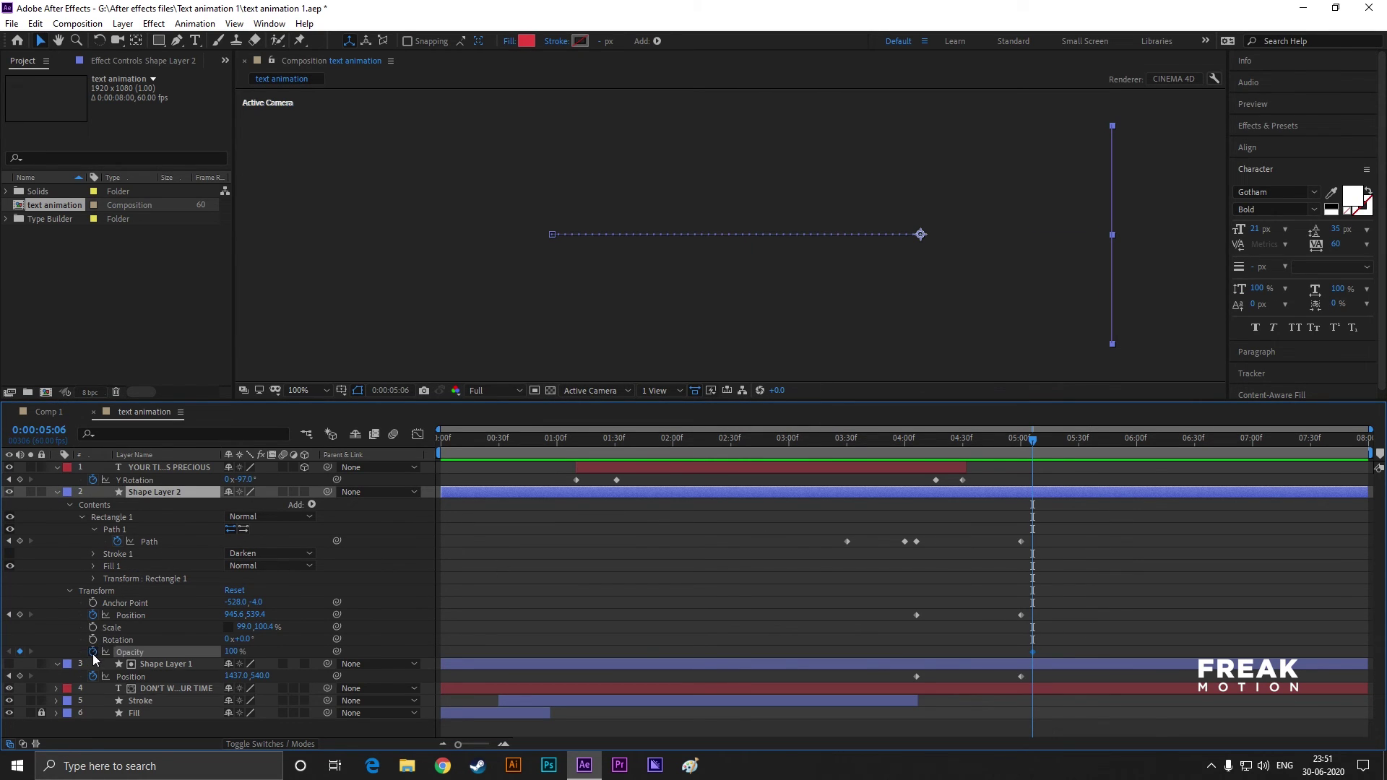
key("ctrl+z")
mouse_move(1033, 441)
left_mouse_down()
mouse_move(1021, 441)
mouse_move(1035, 438)
left_mouse_up()
left_click(93, 651)
left_click_drag(230, 652, 3, 669)
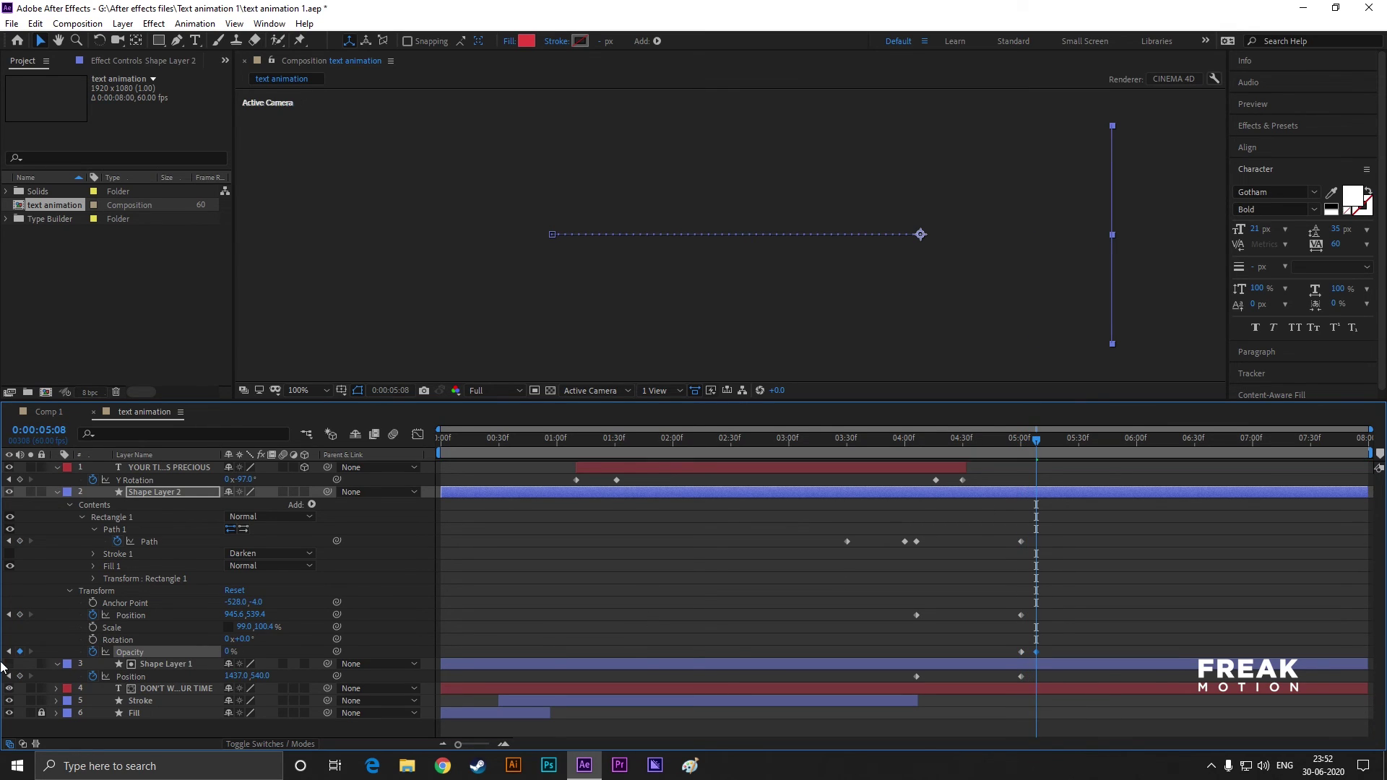
- Collapse the expanded layers' properties and enlarge the composition view, with the current time at 0:00:01:33
left_click(55, 491)
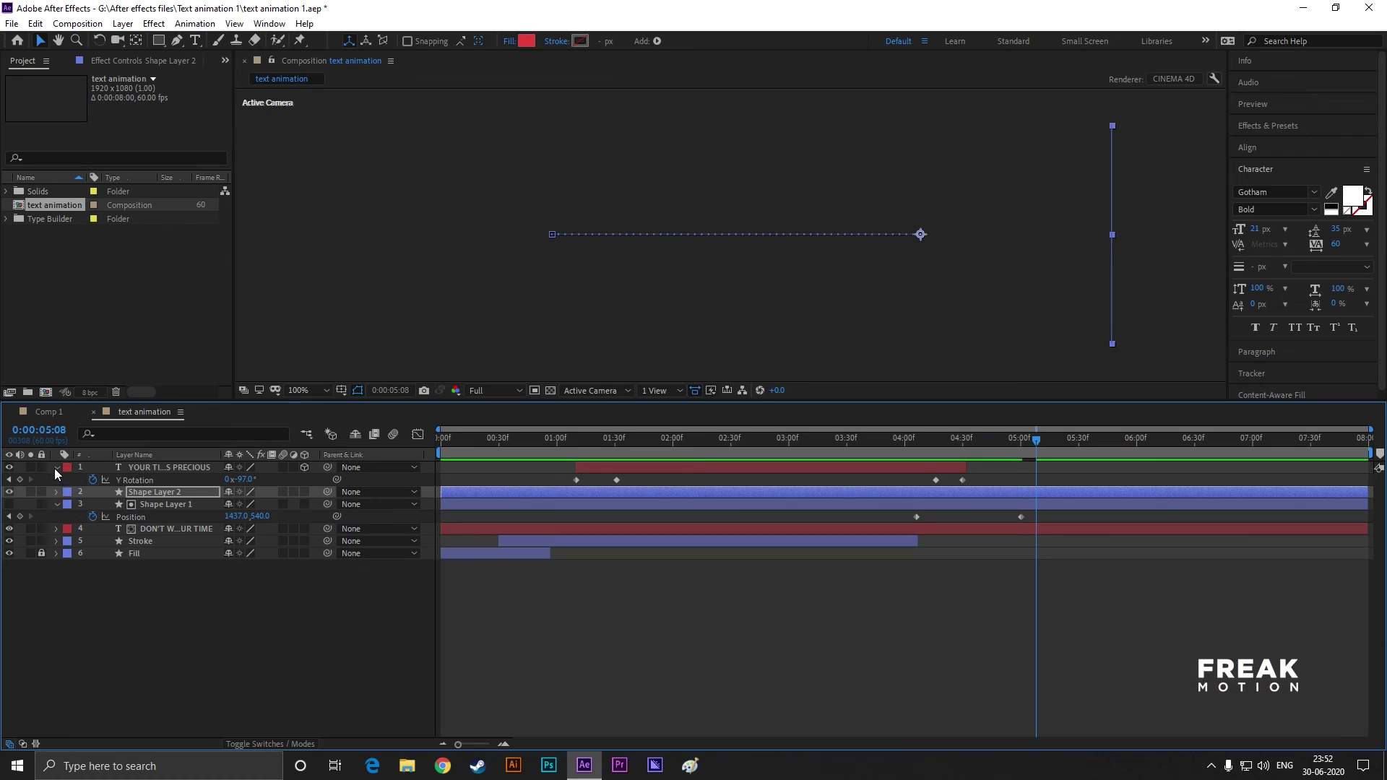
left_click(56, 468)
left_click(56, 492)
left_click_drag(1033, 440, 415, 515)
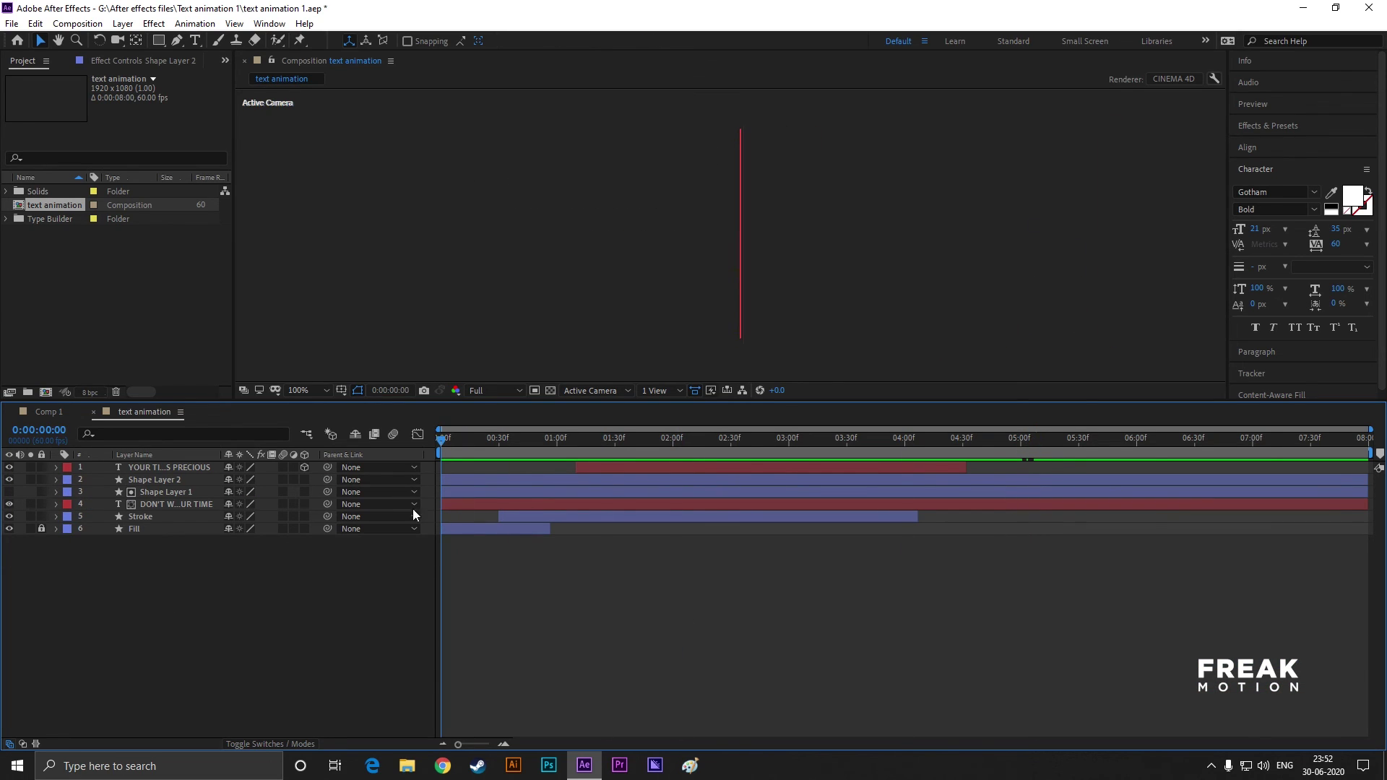
left_click_drag(728, 399, 726, 536)
left_click(620, 572)
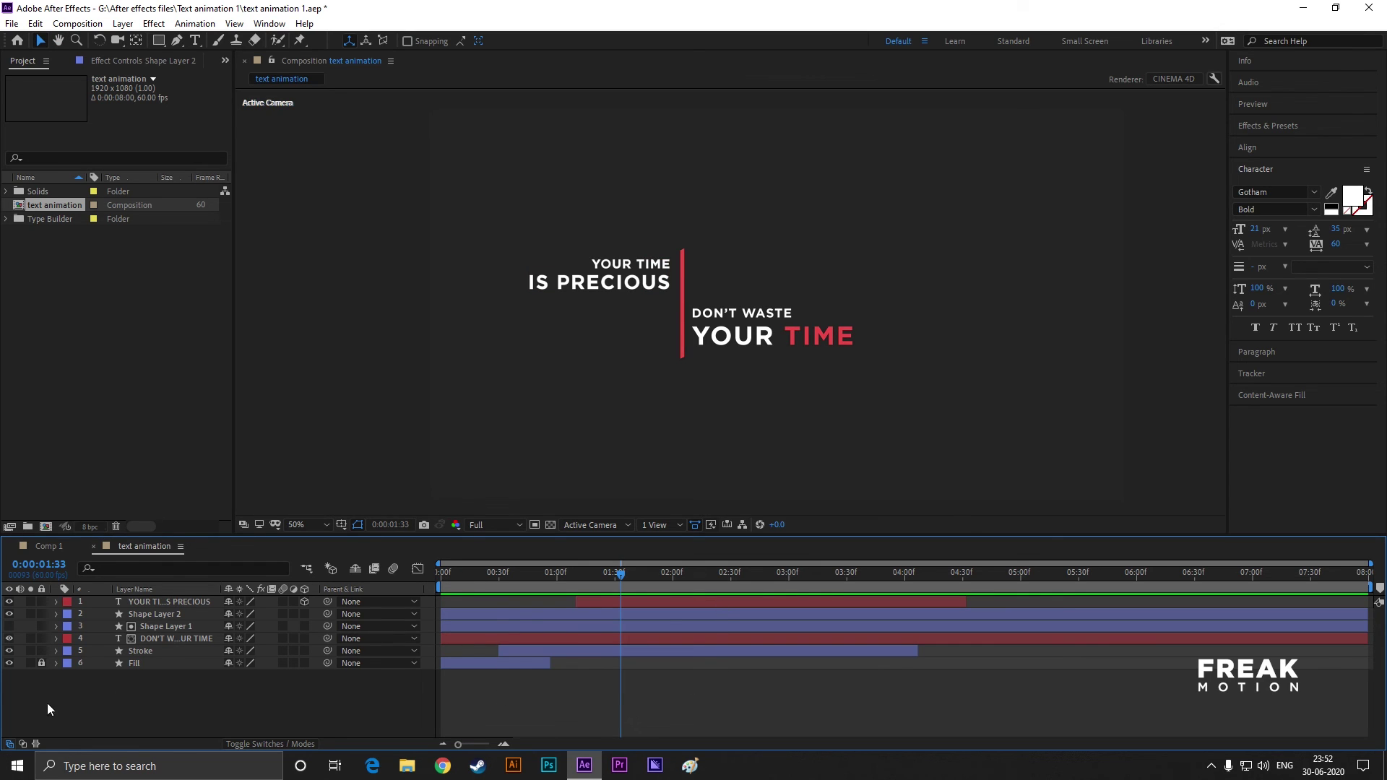
- Apply Easy Ease to all keyframes of the six layers and preview the animation from the start
left_click_drag(81, 701, 193, 599)
key("u")
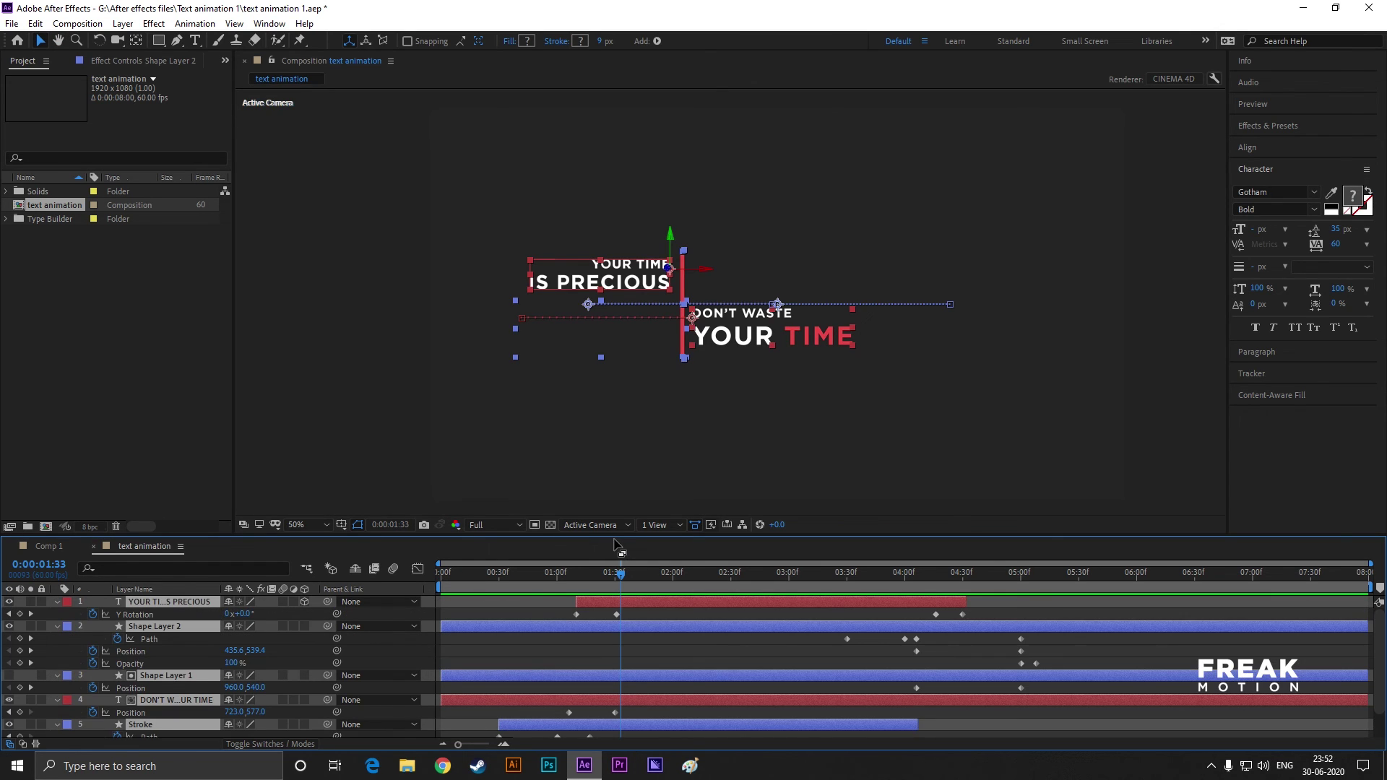
left_click_drag(618, 534, 641, 346)
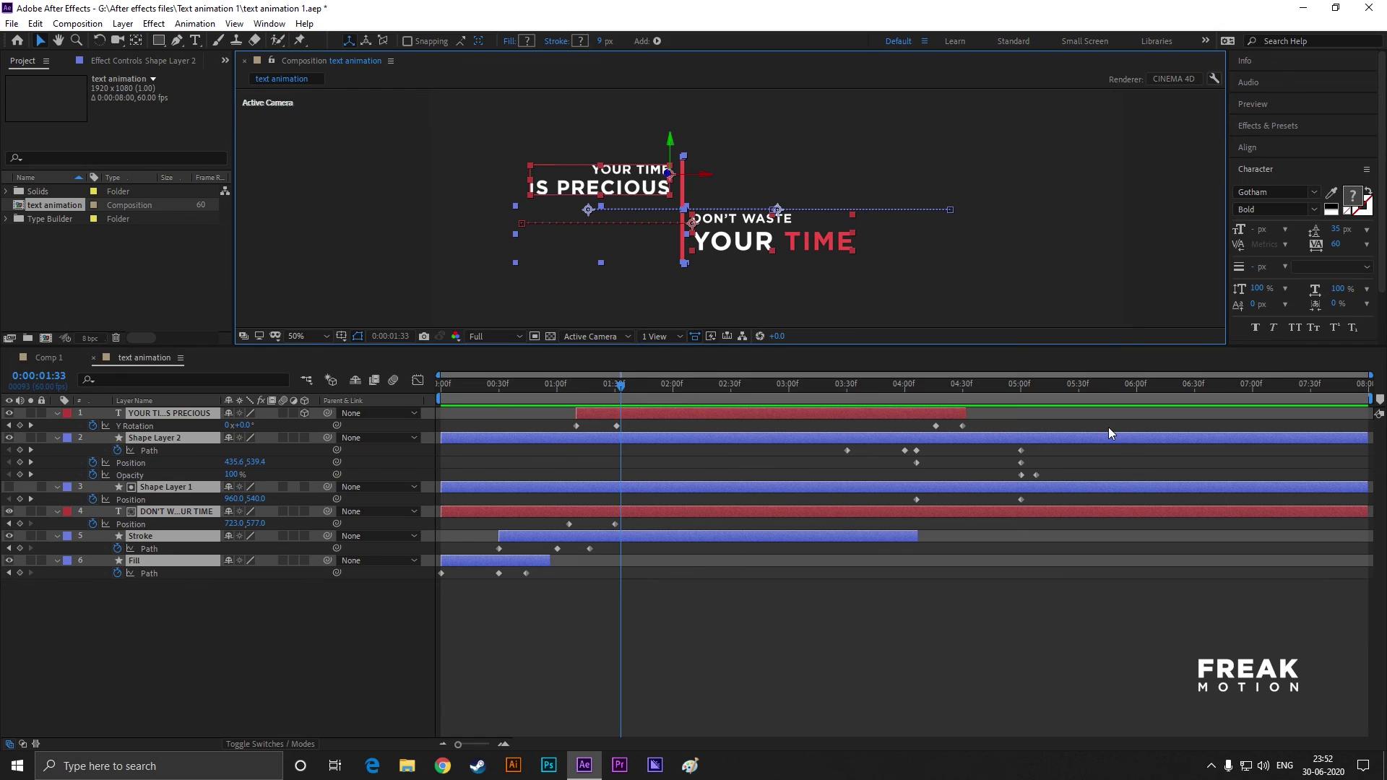
left_click_drag(1108, 427, 437, 626)
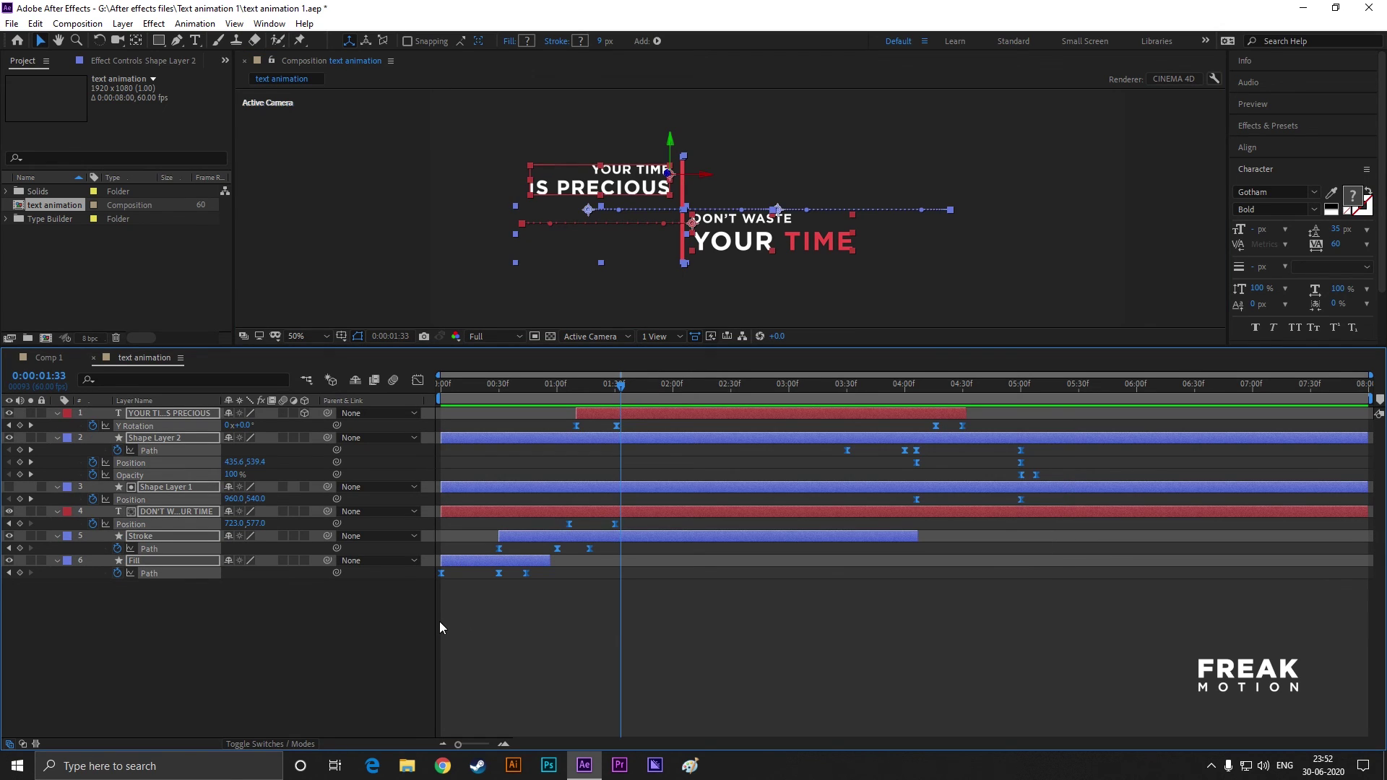
key("space")
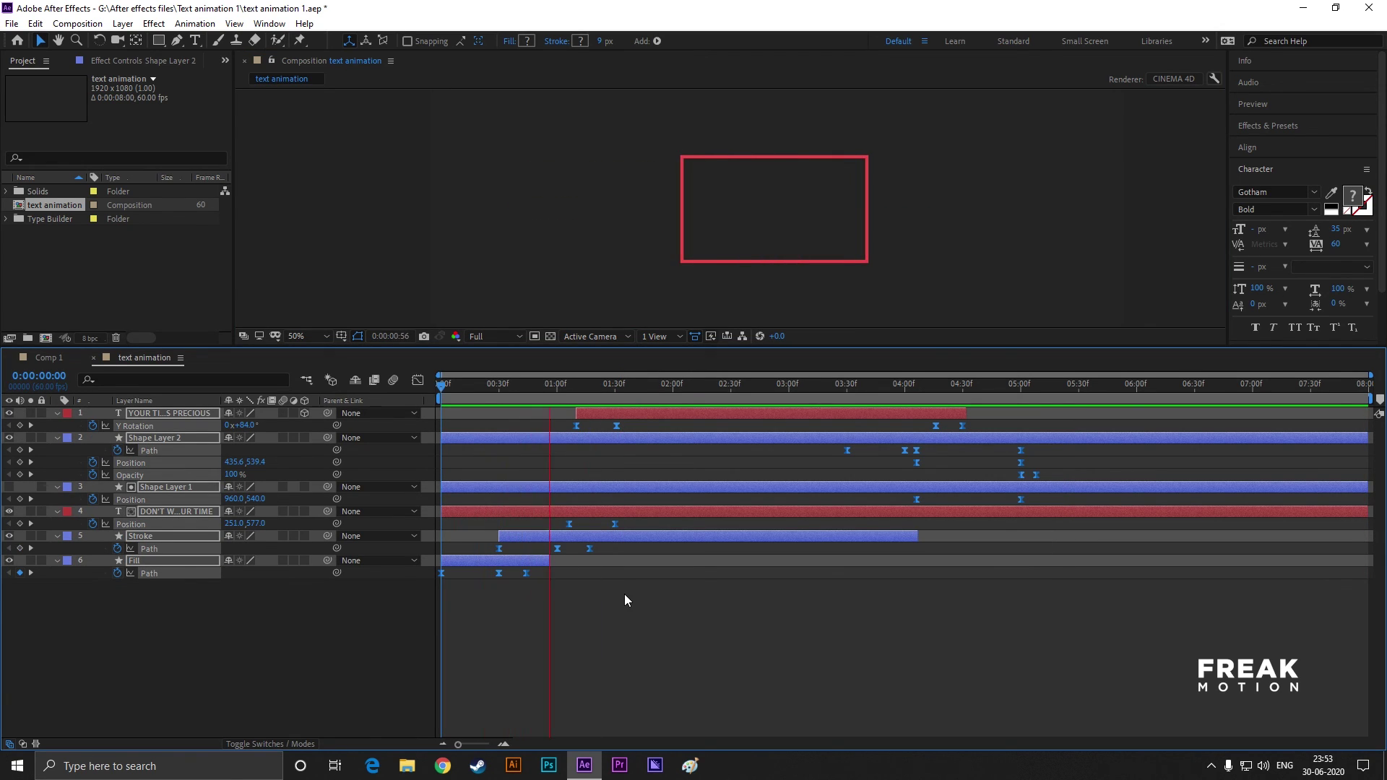